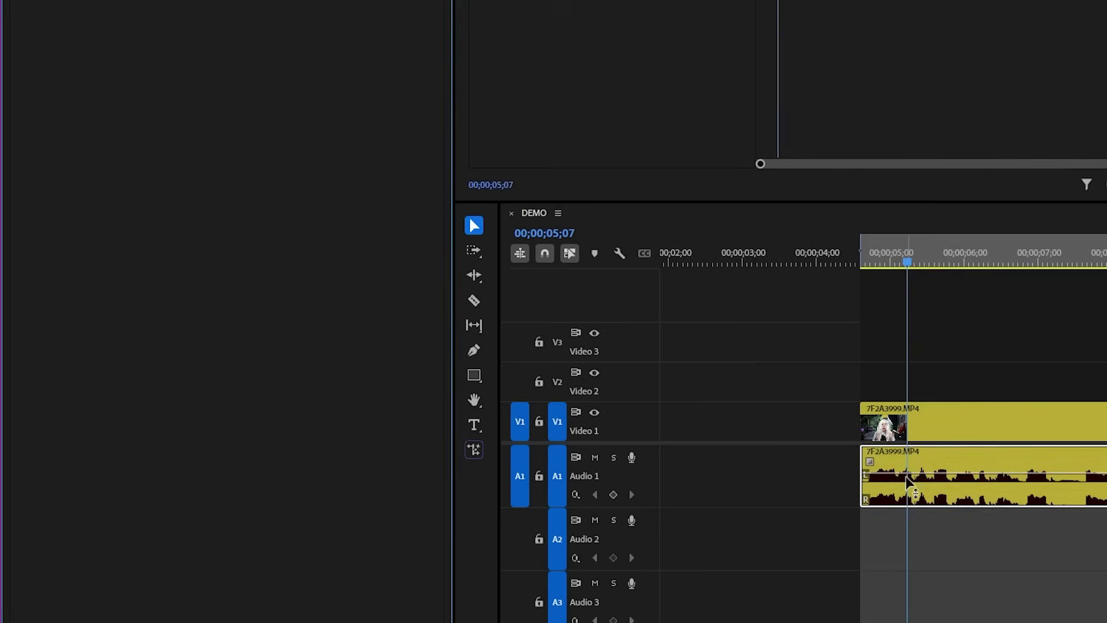
- Apply the Flanger audio effect to the 7F2A3999.MP4 clip
left_click_drag(908, 481, 909, 482)
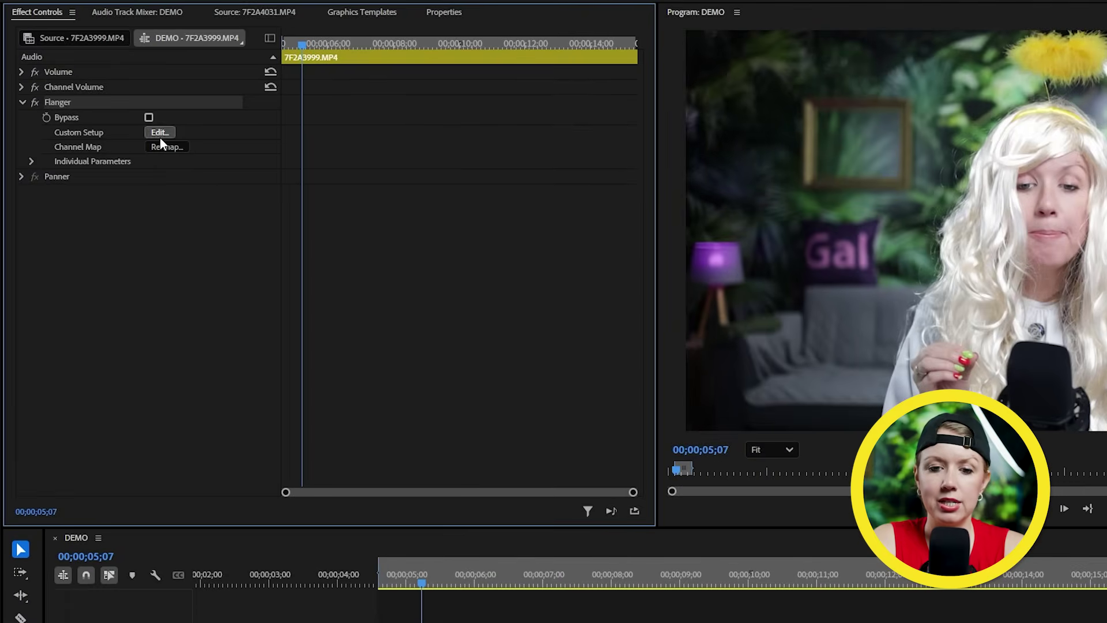
- Load Flanger's Teleport preset, preview it, and lower Feedback to 29.3%
left_click(203, 97)
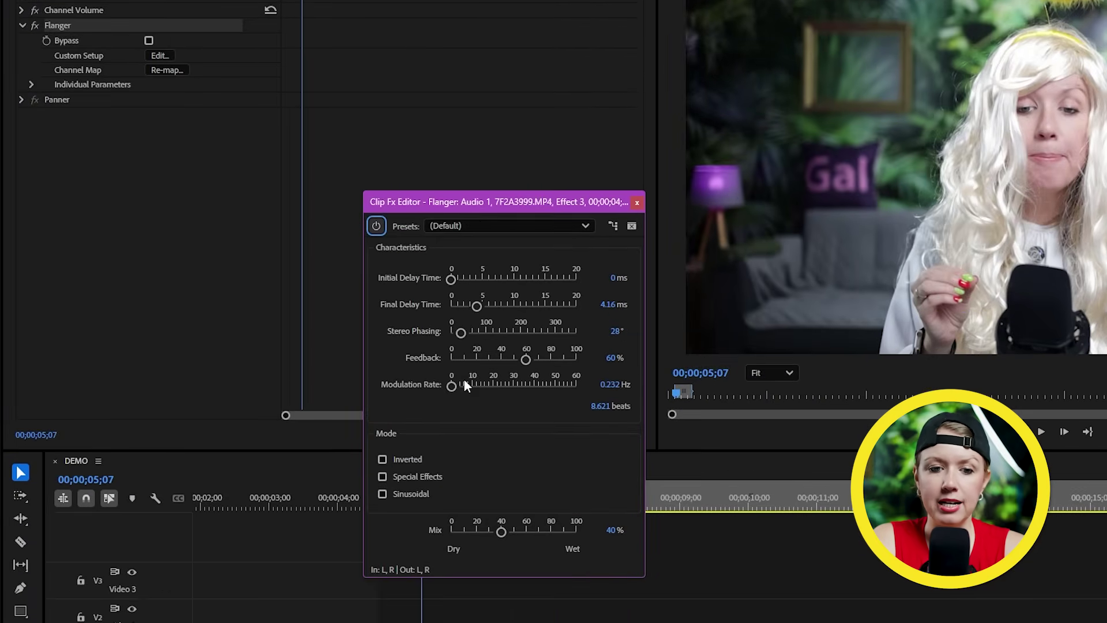
left_click(484, 226)
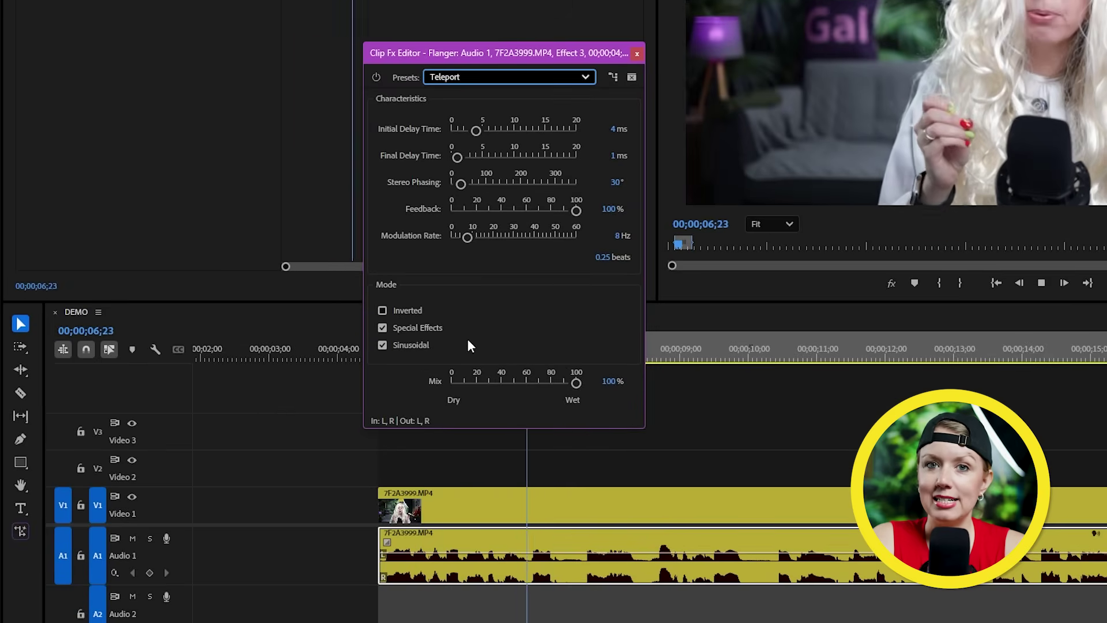
key("space")
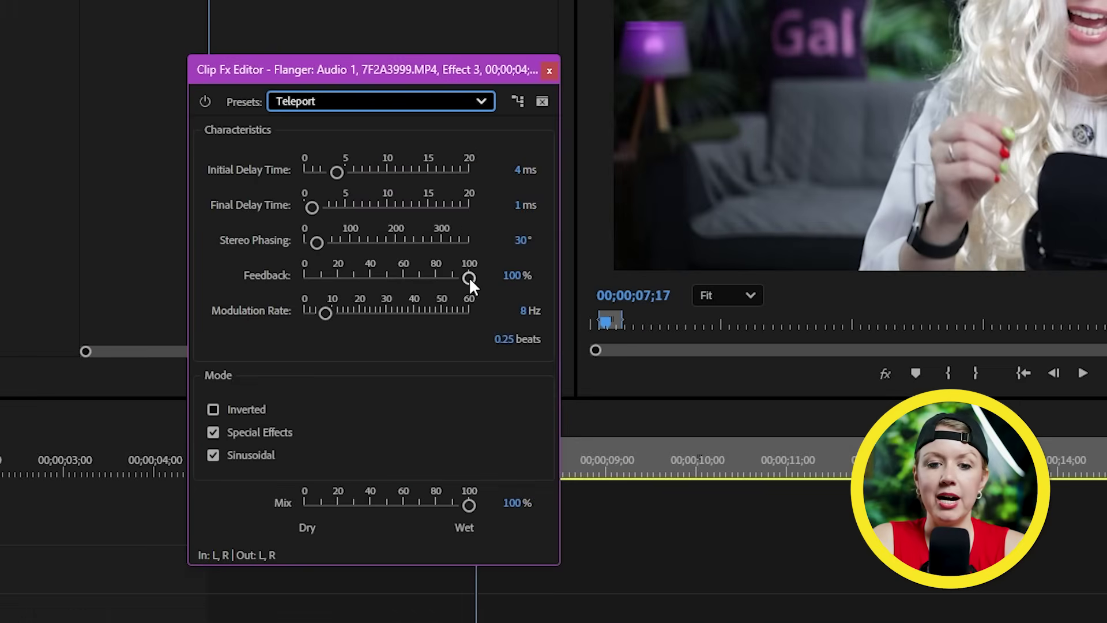
left_click_drag(469, 277, 366, 398)
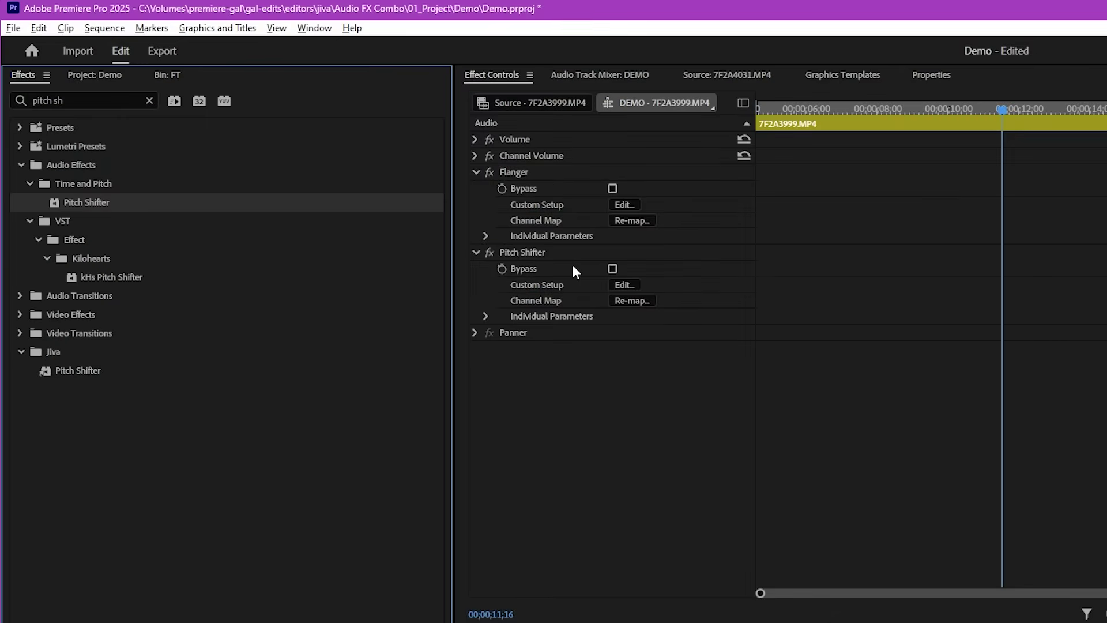
- Set the Pitch Shifter's Semi-tones to 2 (ratio 1.1225)
left_click(625, 285)
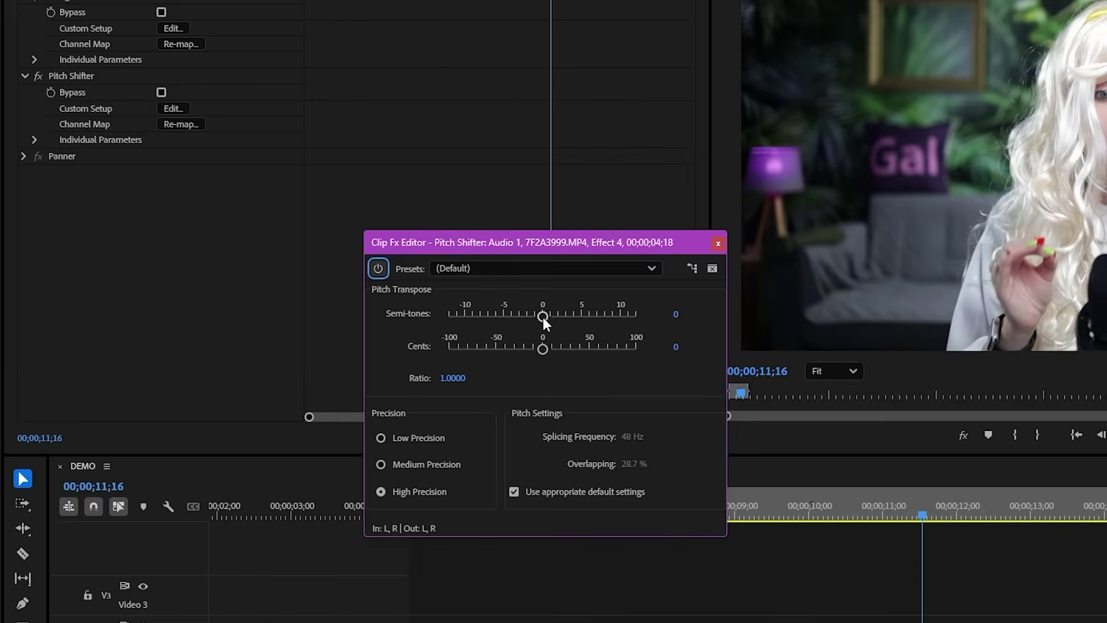
left_click_drag(613, 344, 629, 345)
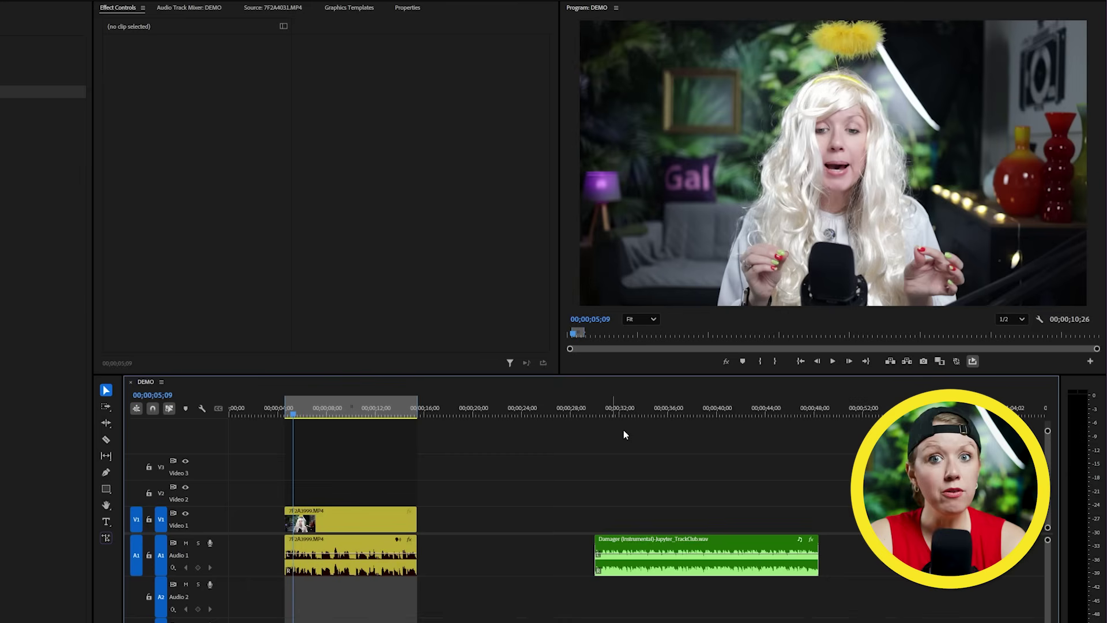
- Select the Damager music clip, mark in and out around it, and play it
left_click(596, 407)
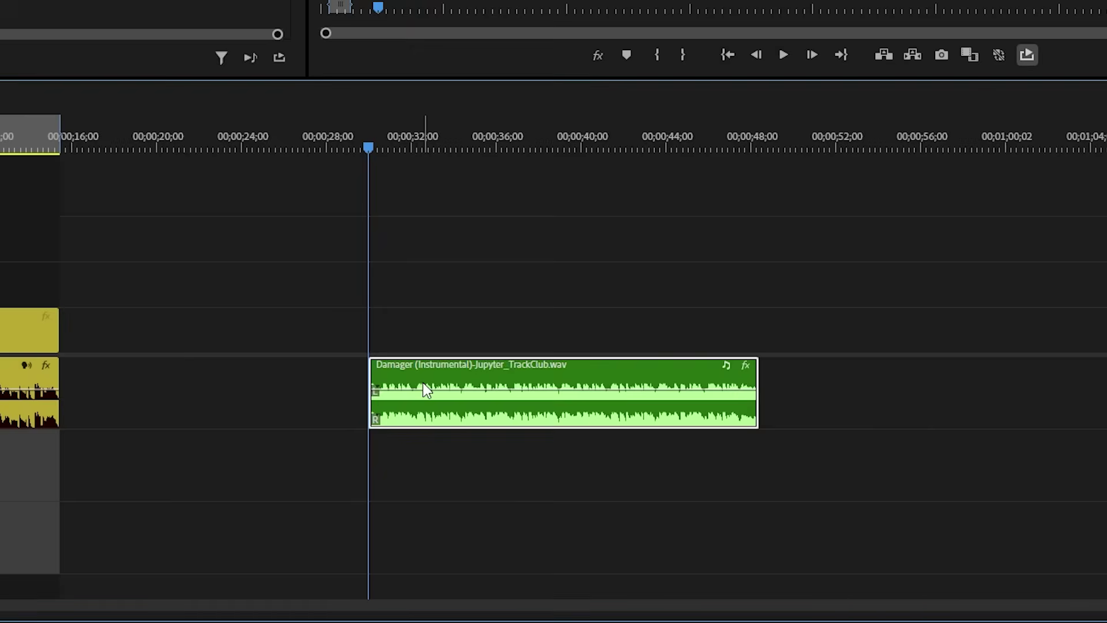
left_click(625, 548)
key("x")
key("space")
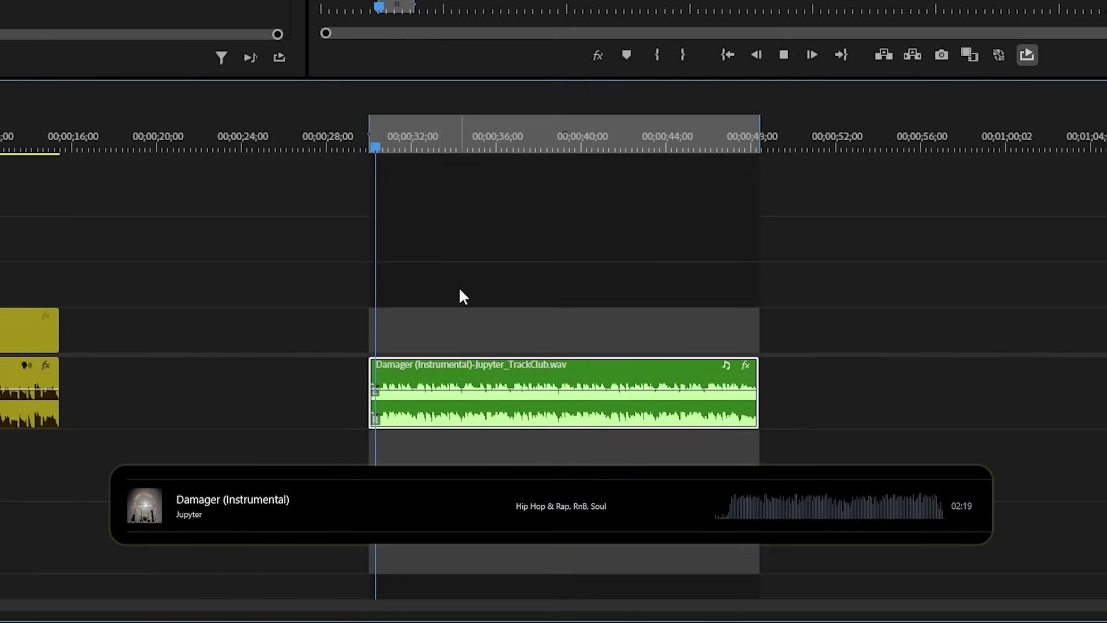
- Copy the 7F2A3999 clip's Flanger and paste it onto the Damager music clip
left_click(459, 372)
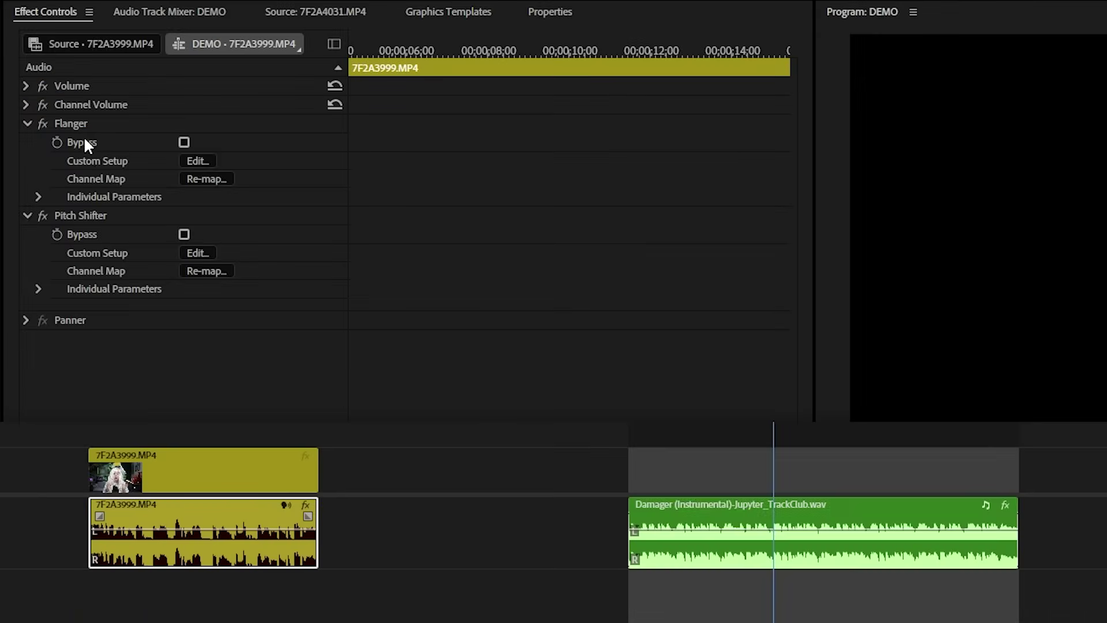
left_click(82, 123)
key("ctrl+c")
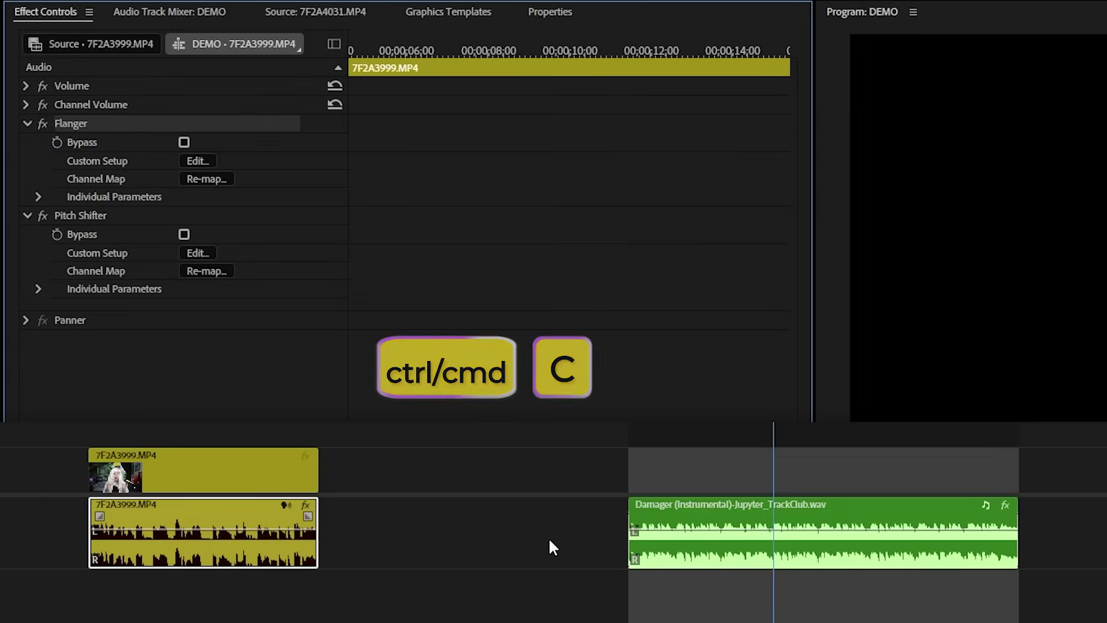
left_click(682, 546)
key("ctrl+v")
key("Up")
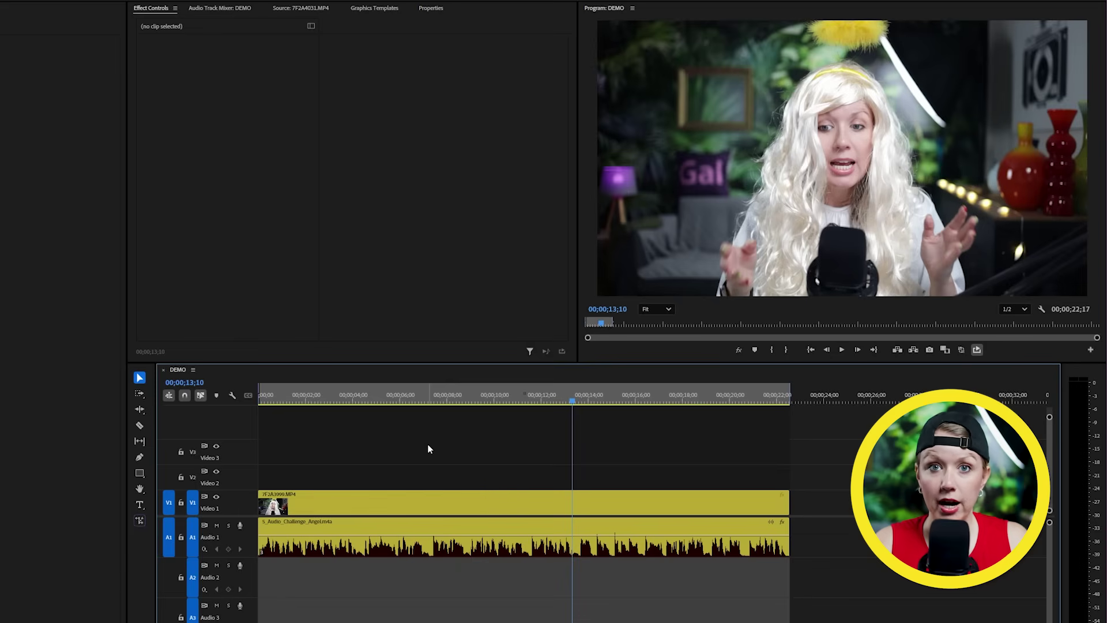
- Play the Angel clip from about 8 seconds and apply a Parametric Equalizer to it
left_click_drag(571, 404, 465, 404)
key("space")
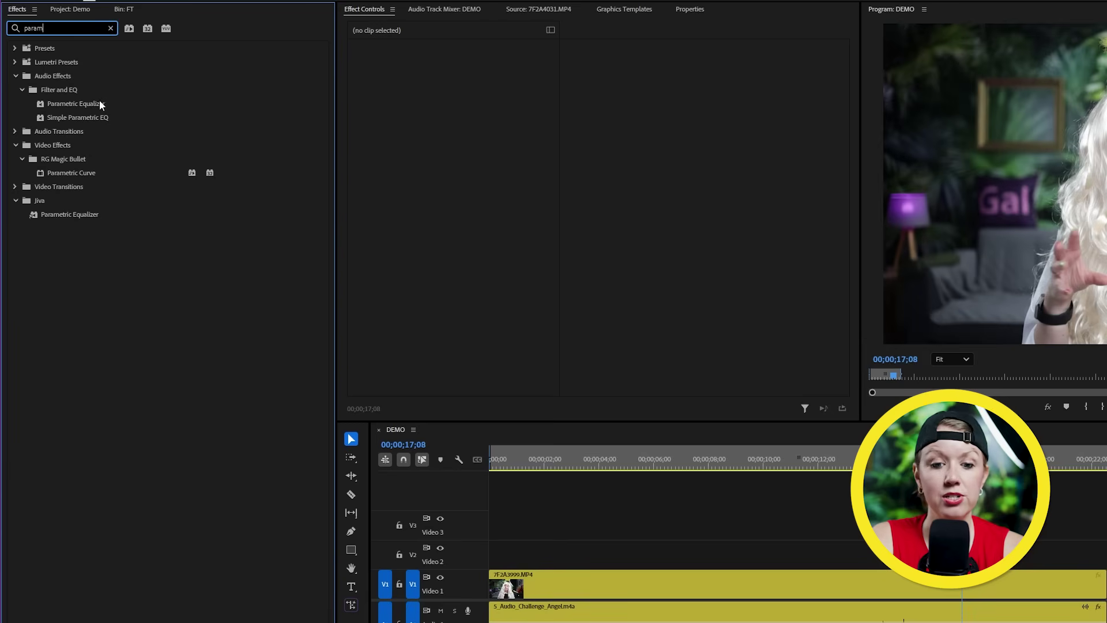
left_click_drag(68, 102, 574, 611)
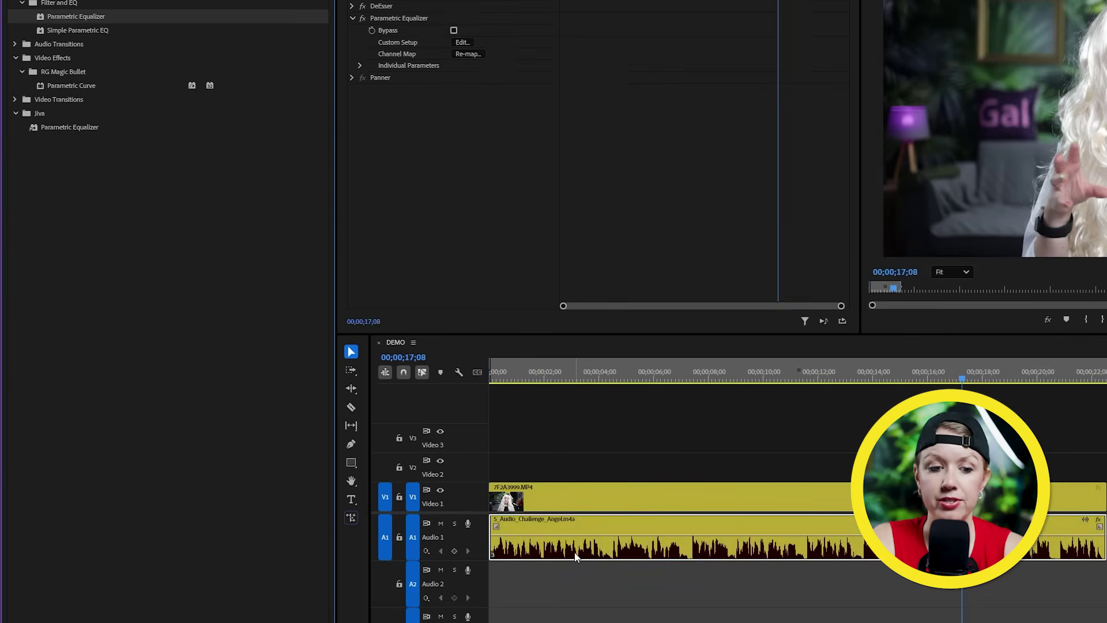
- Add Tube-modeled Compressor and DeEsser to the Angel clip, then switch both off
left_click(110, 27)
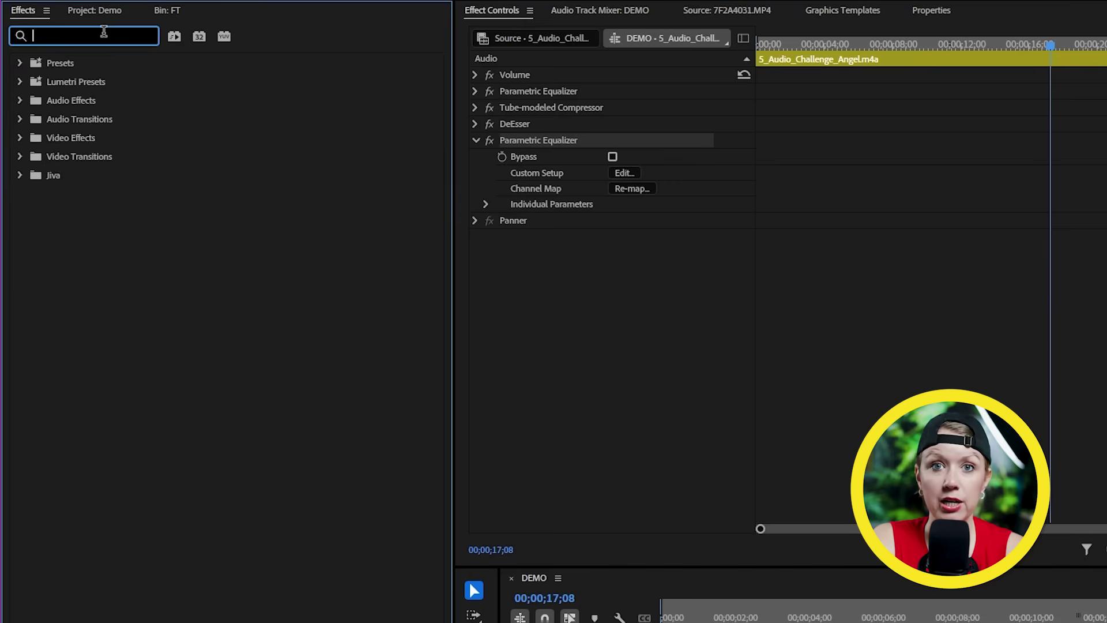
type("tube")
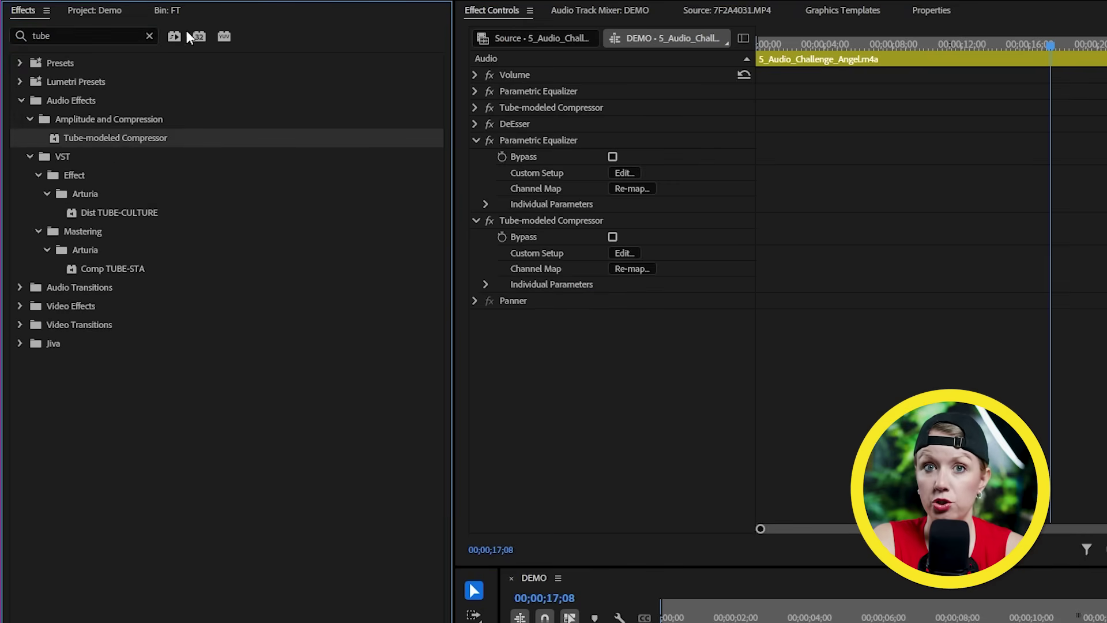
left_click(150, 36)
type("dees")
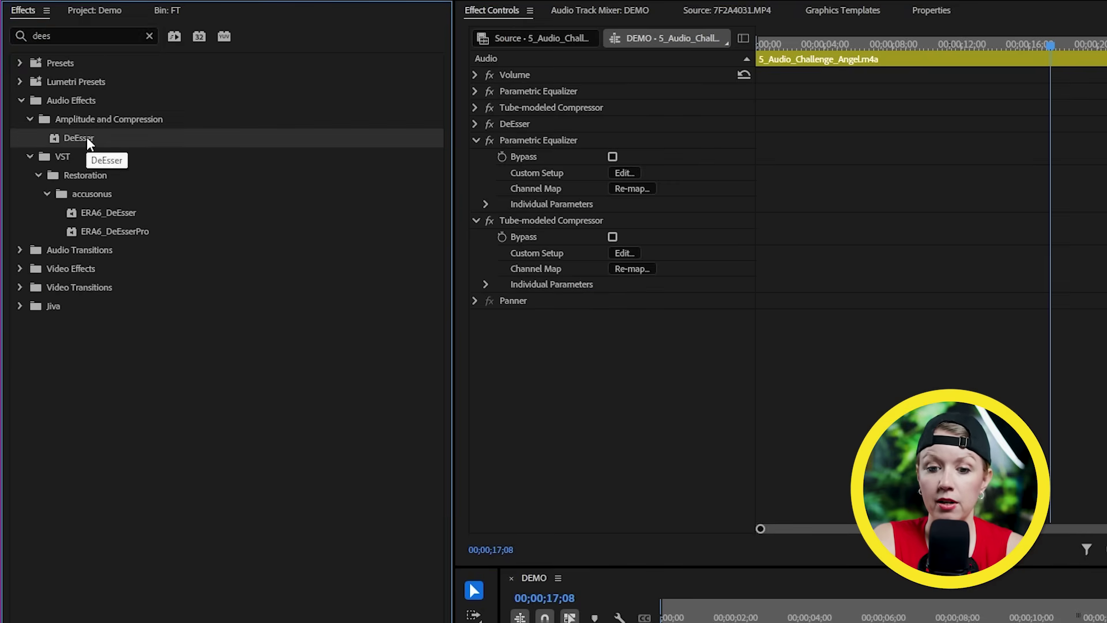
left_click_drag(86, 137, 491, 259)
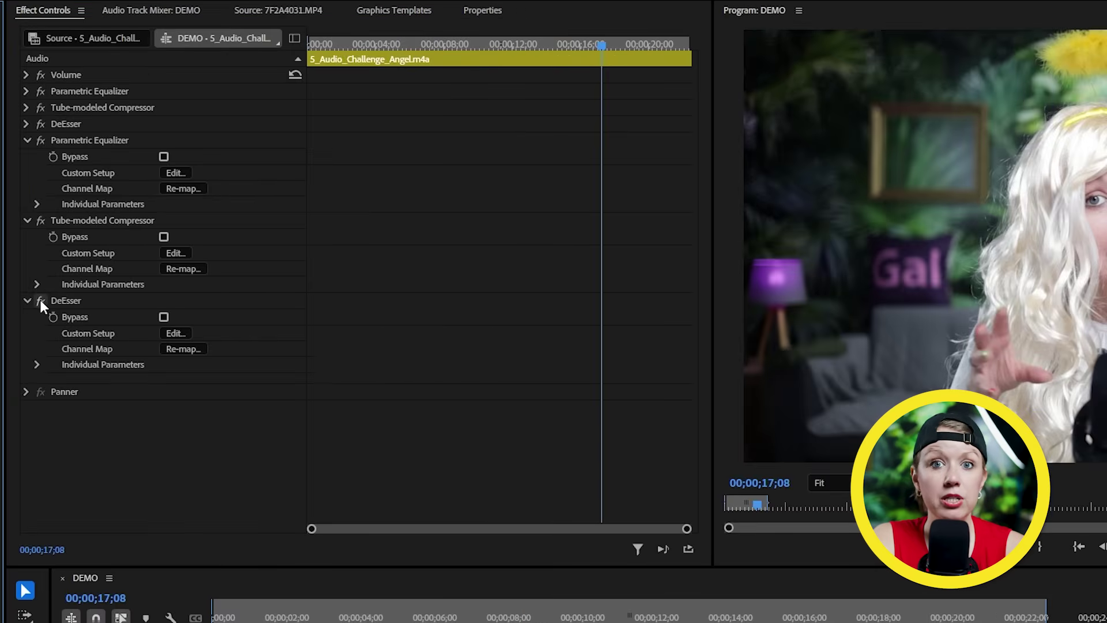
left_click(40, 299)
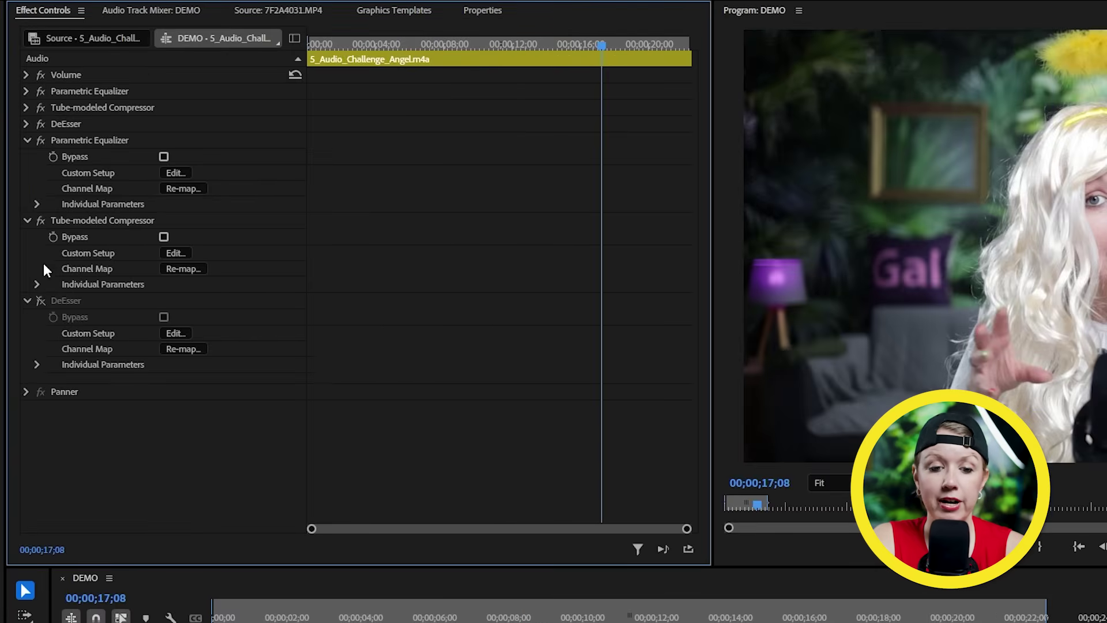
left_click(41, 218)
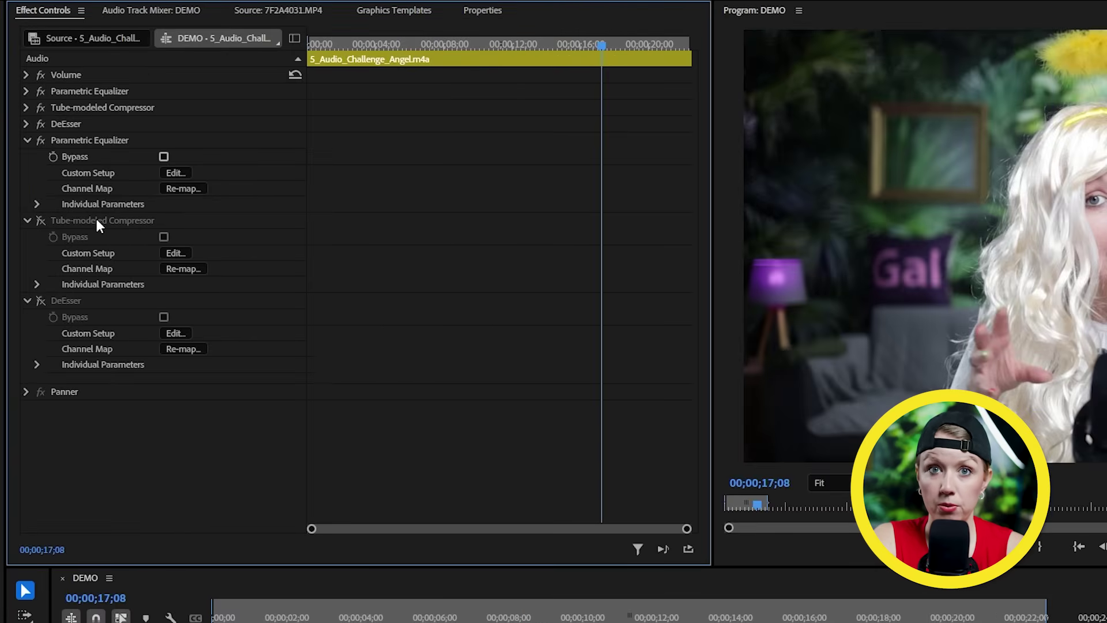
- In the Parametric Equalizer, turn off band 3 and enable a 95 Hz high-pass
left_click(170, 174)
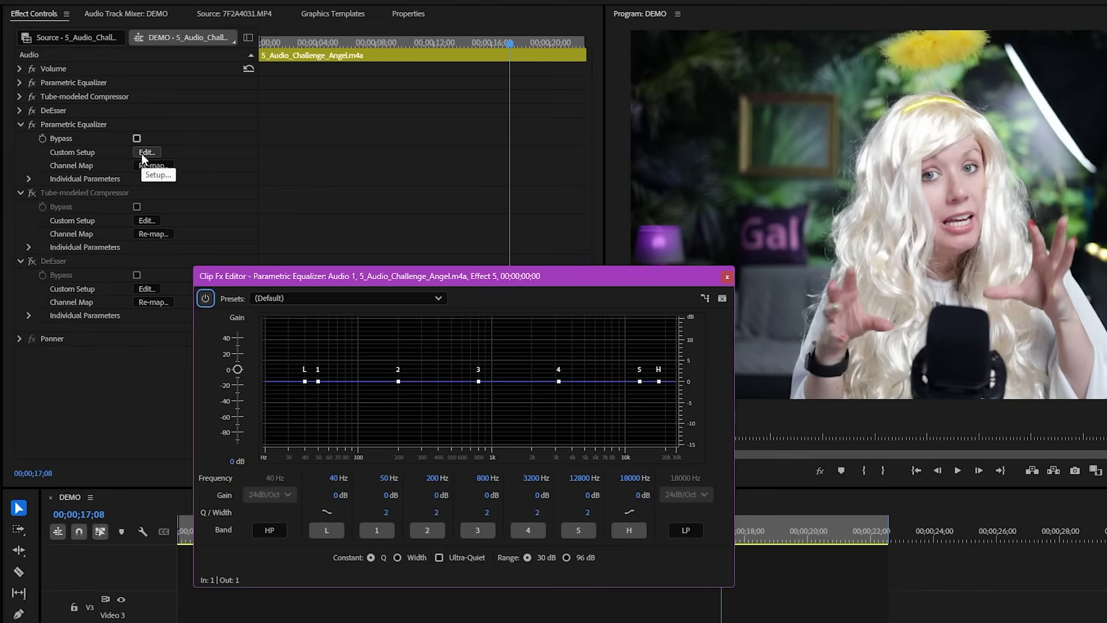
key("Home")
key("space")
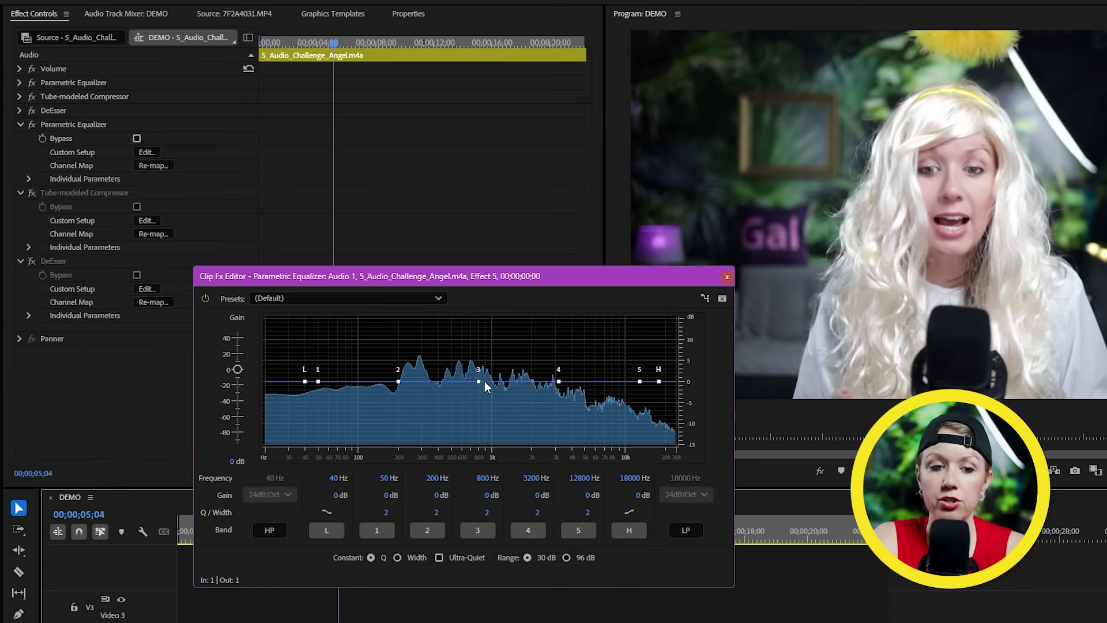
mouse_move(479, 381)
left_mouse_down()
mouse_move(586, 349)
mouse_move(594, 323)
mouse_move(634, 327)
mouse_move(577, 378)
mouse_move(506, 410)
mouse_move(368, 447)
mouse_move(457, 388)
mouse_move(492, 381)
left_mouse_up()
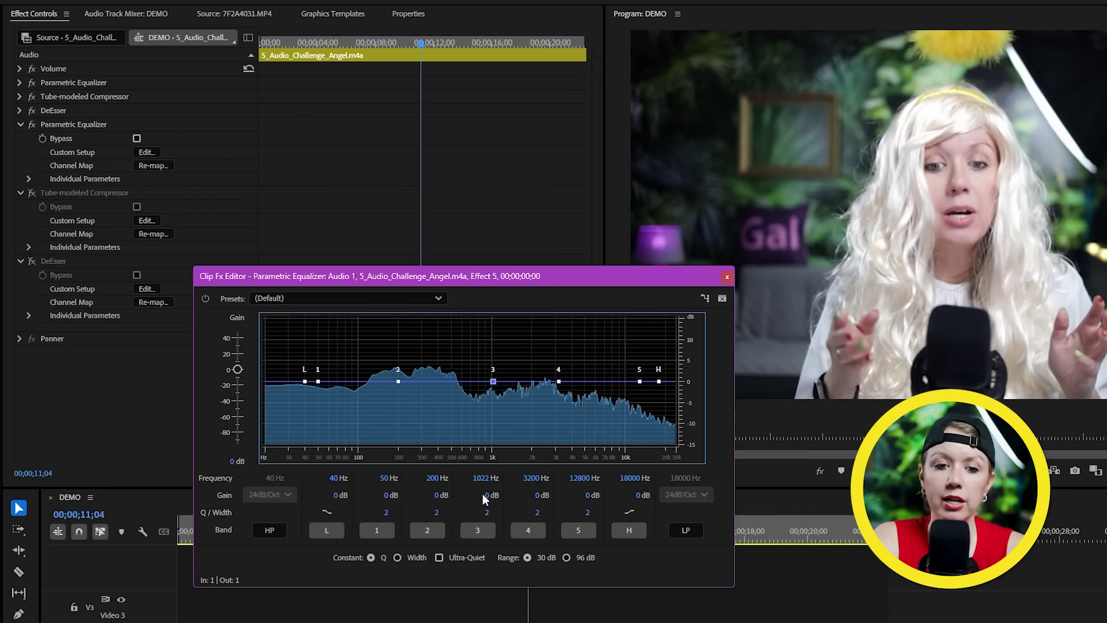
left_click(477, 529)
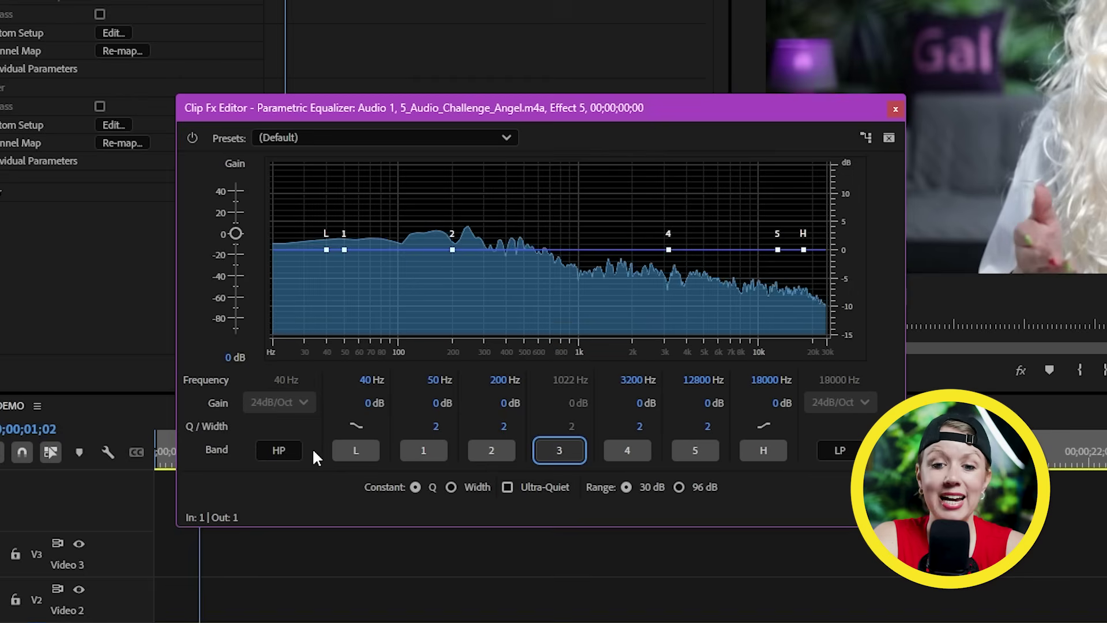
left_click(282, 451)
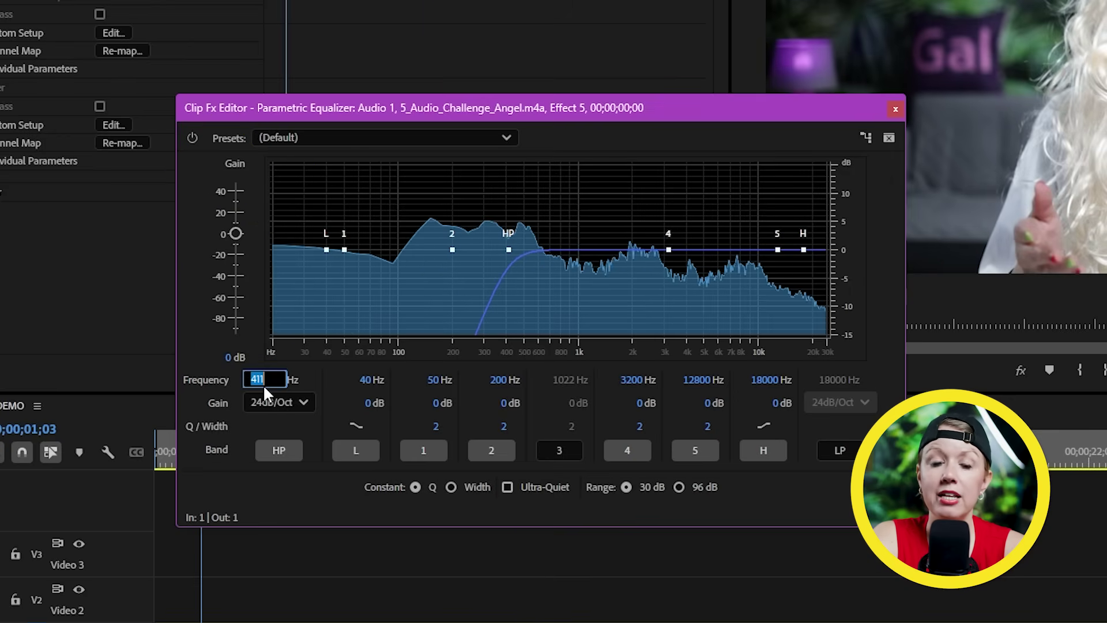
type("95")
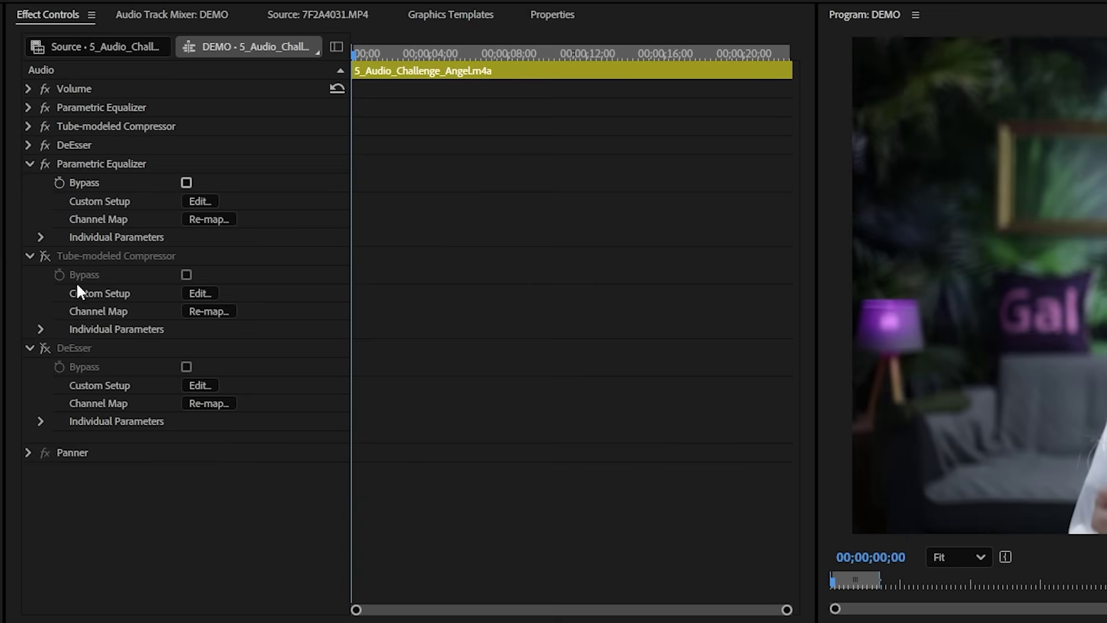
- Re-enable the compressor with the Voice Over preset, -18 dB threshold and 7.6 dB output gain
left_click(47, 255)
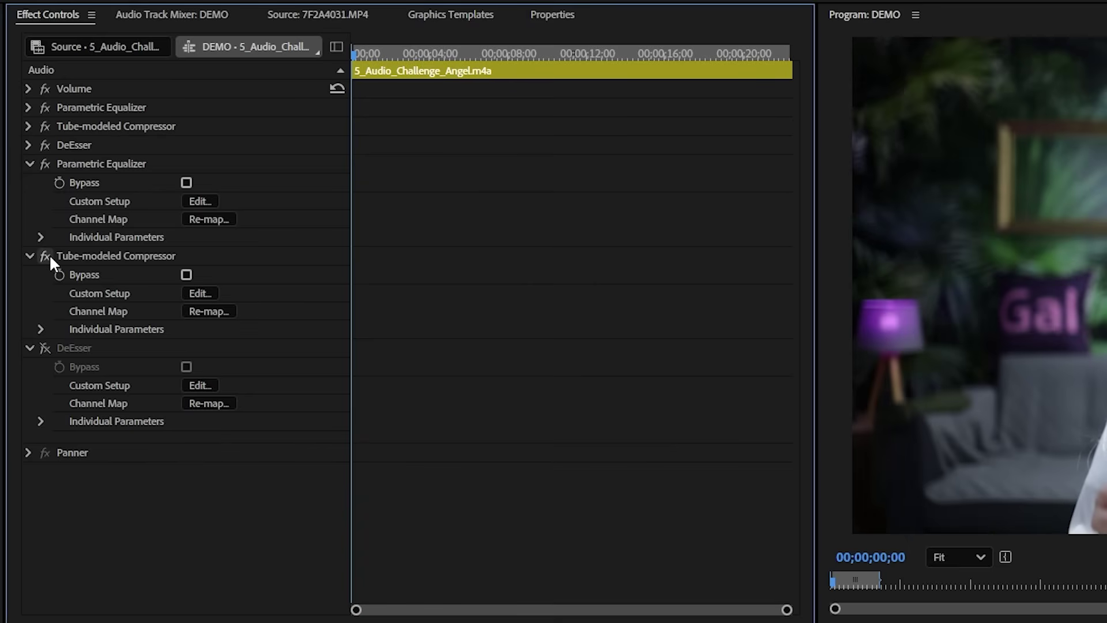
left_click(186, 292)
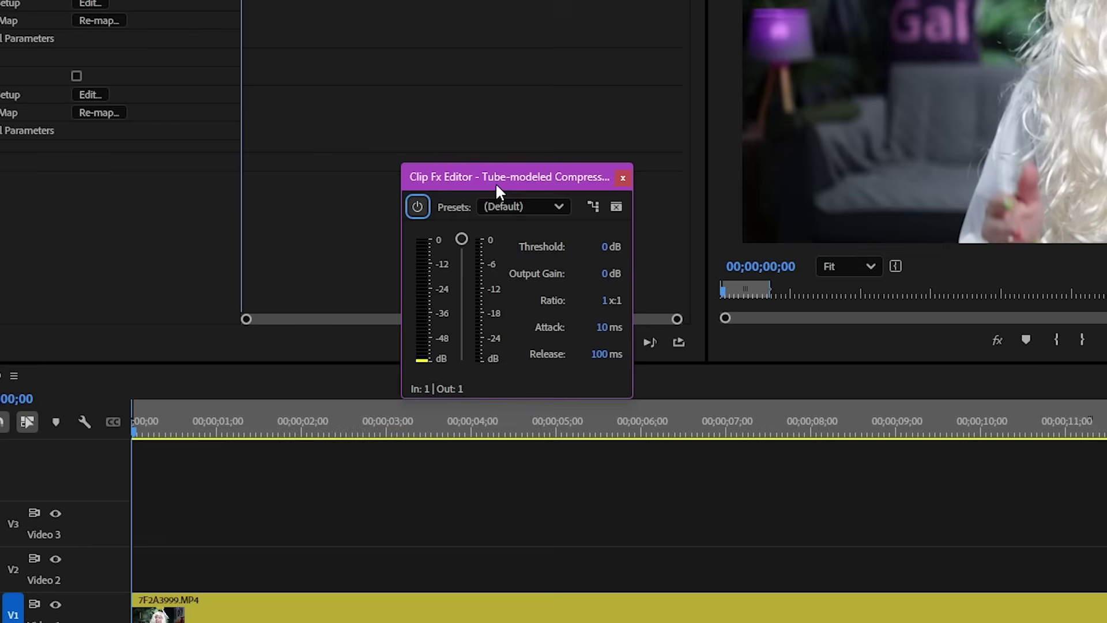
left_click(513, 205)
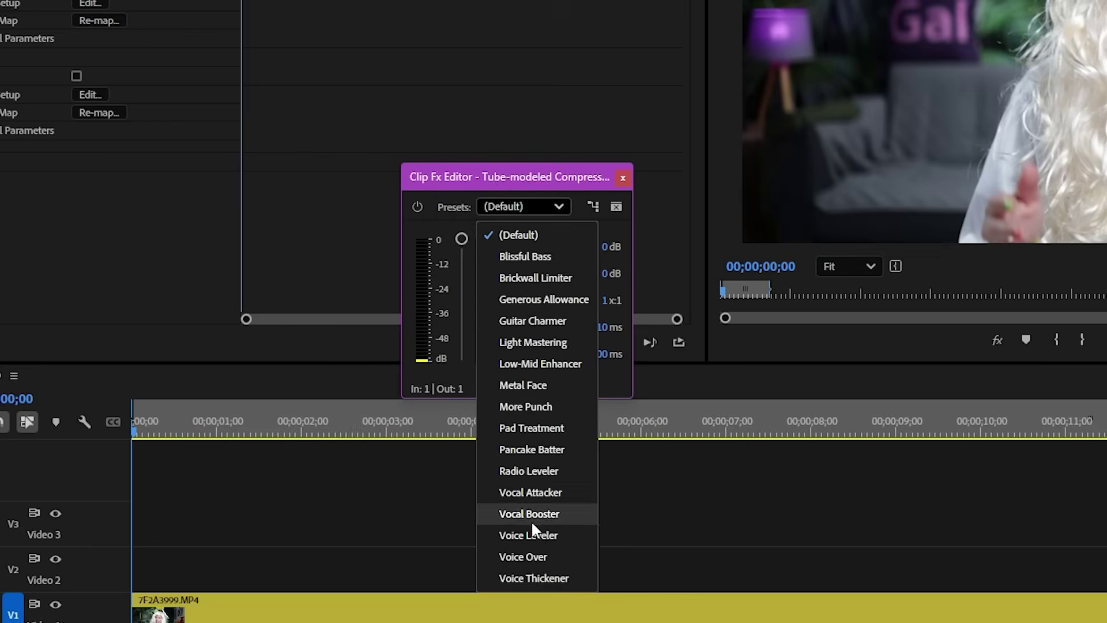
left_click(534, 554)
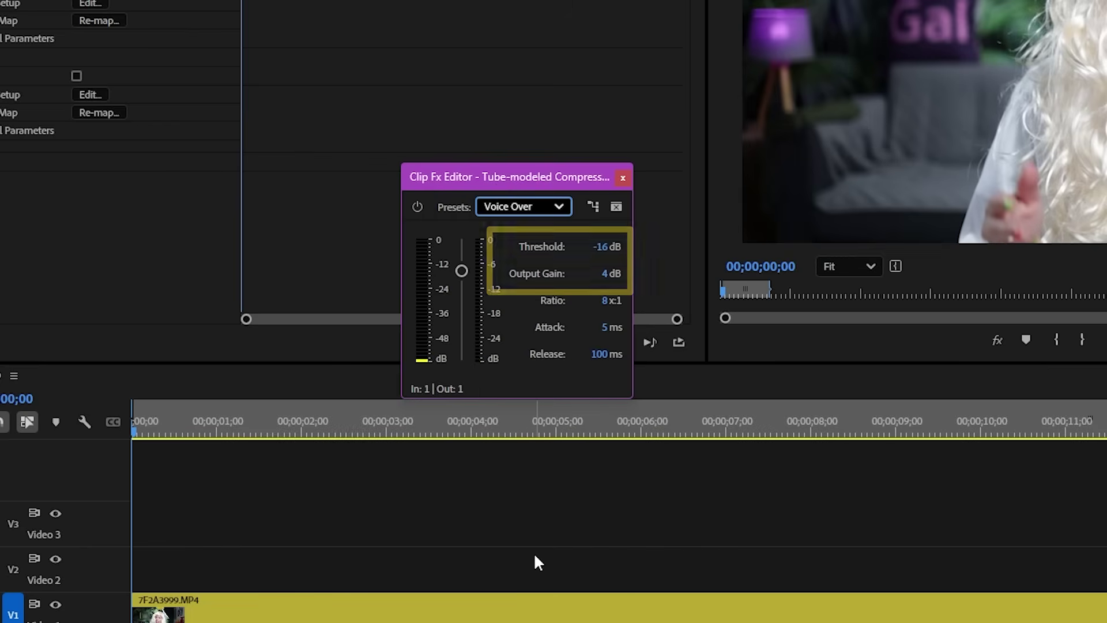
key("space")
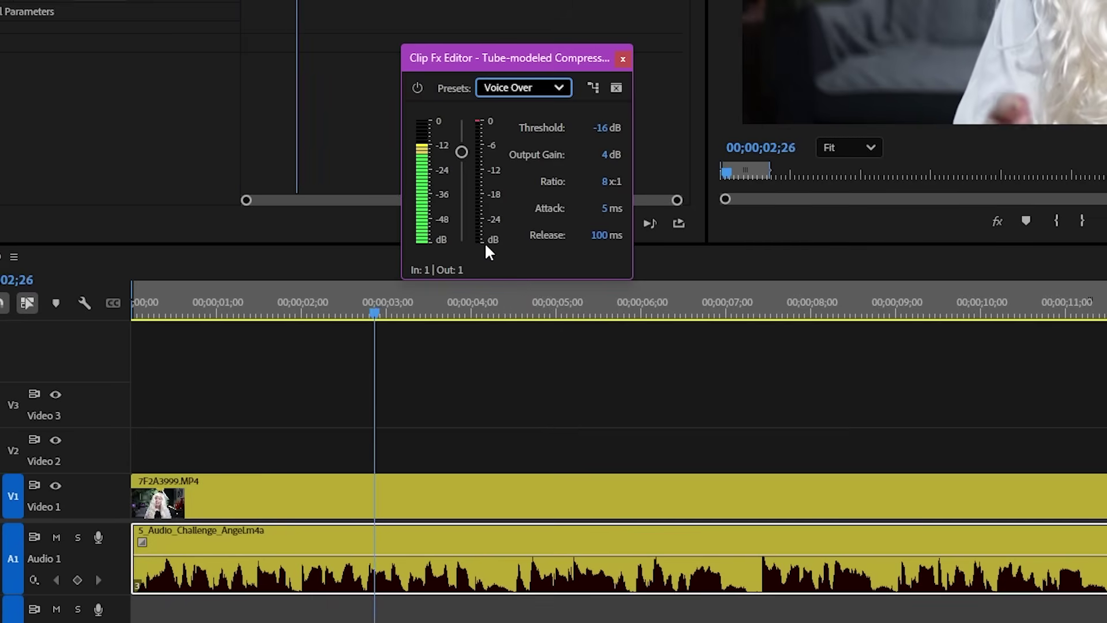
mouse_move(461, 153)
left_mouse_down()
mouse_move(472, 168)
mouse_move(469, 153)
left_mouse_up()
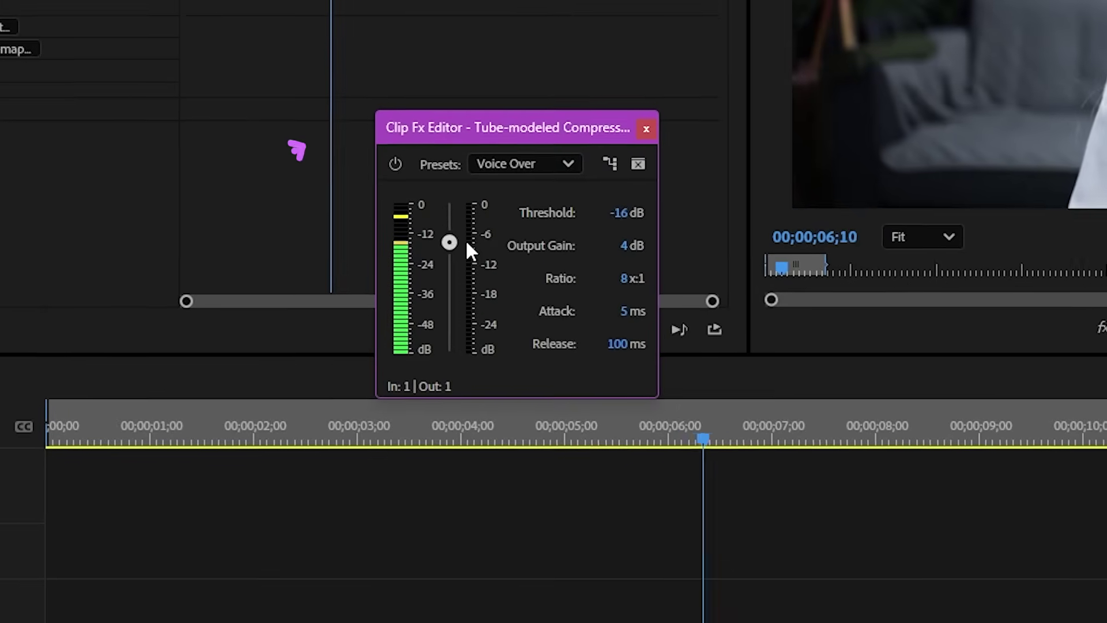
mouse_move(467, 243)
left_mouse_down()
mouse_move(468, 231)
mouse_move(449, 250)
left_mouse_up()
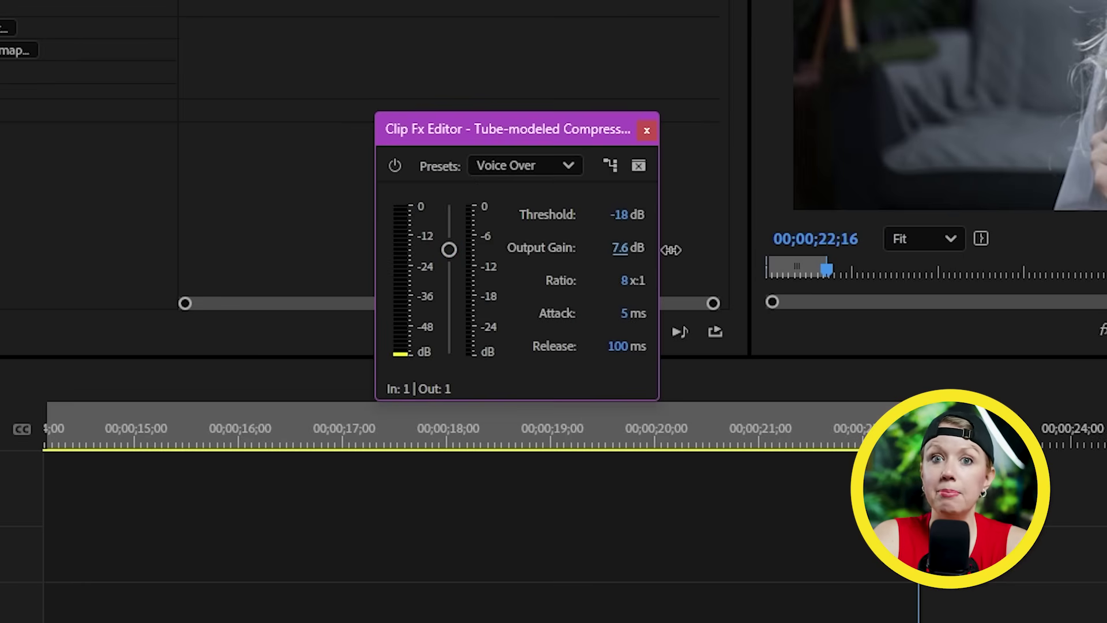
key("space")
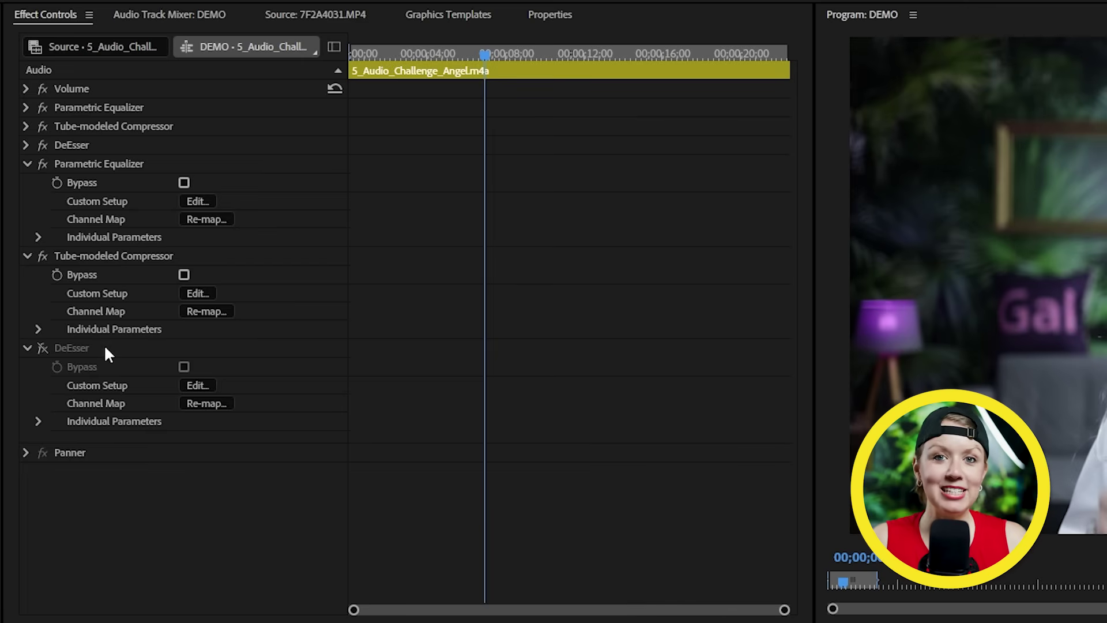
- Re-enable the DeEsser with 6334 Hz centre, 7500 Hz bandwidth and -24.6 dB threshold
left_click(43, 347)
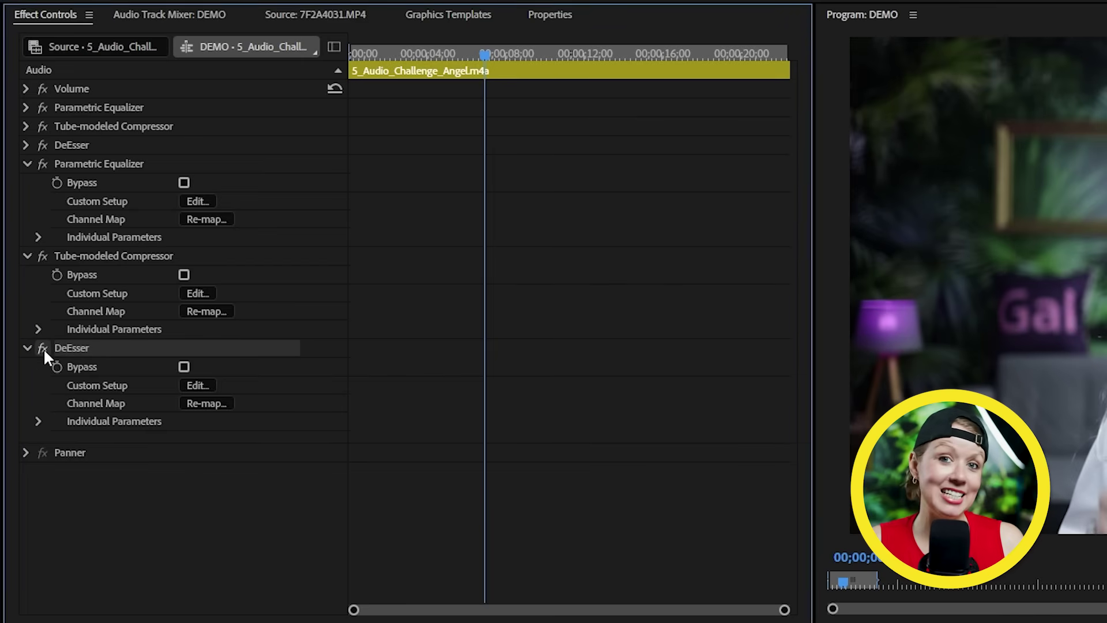
left_click(198, 385)
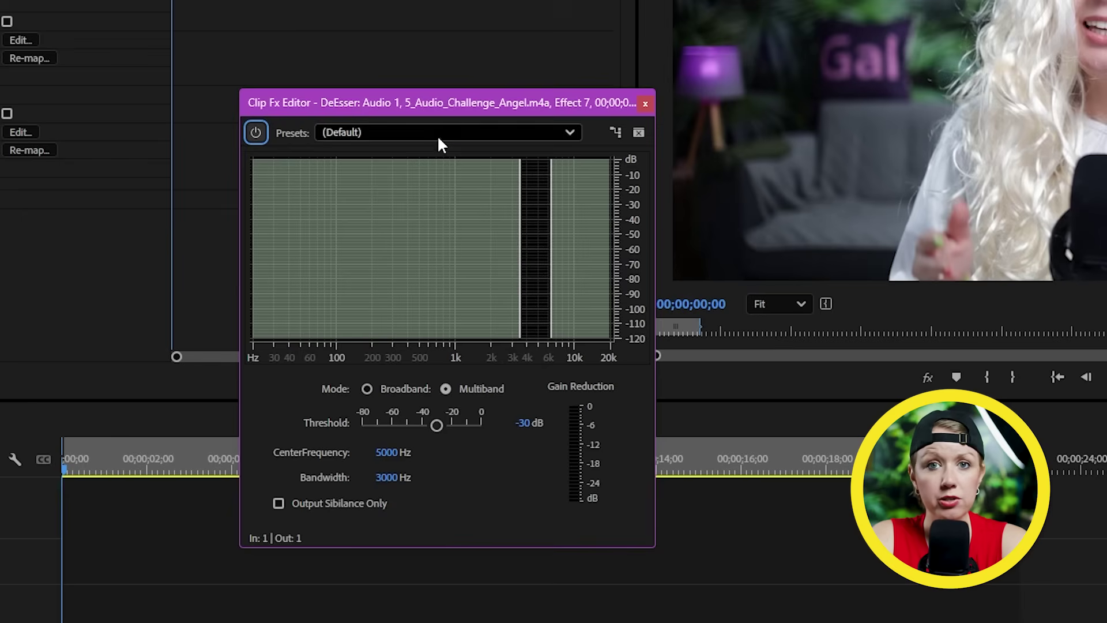
left_click(441, 139)
left_click(416, 132)
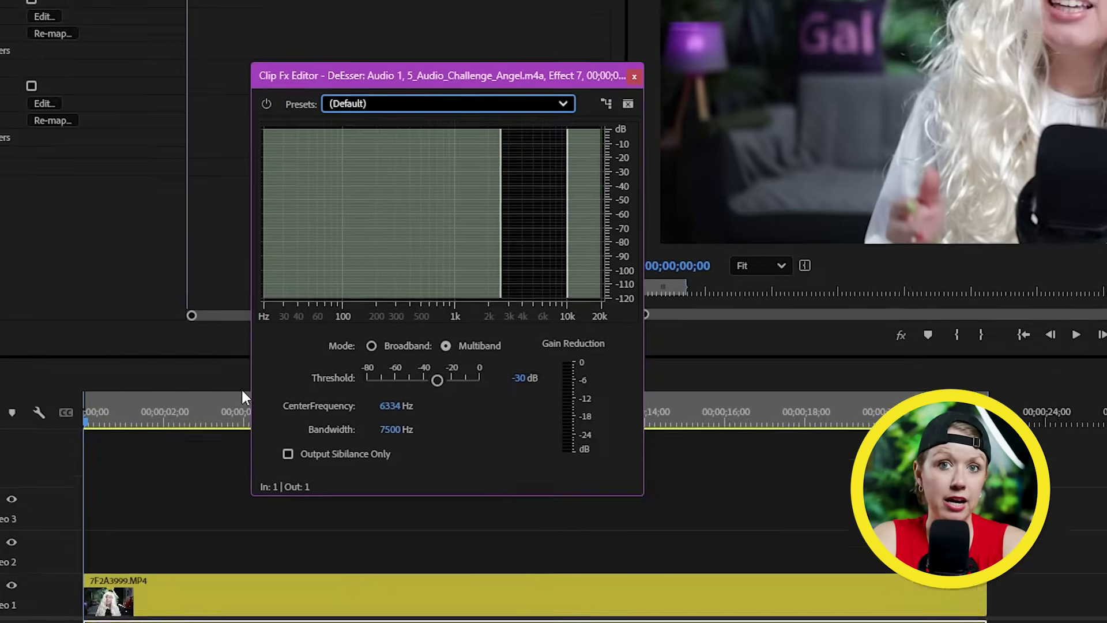
left_click(18, 465)
key("space")
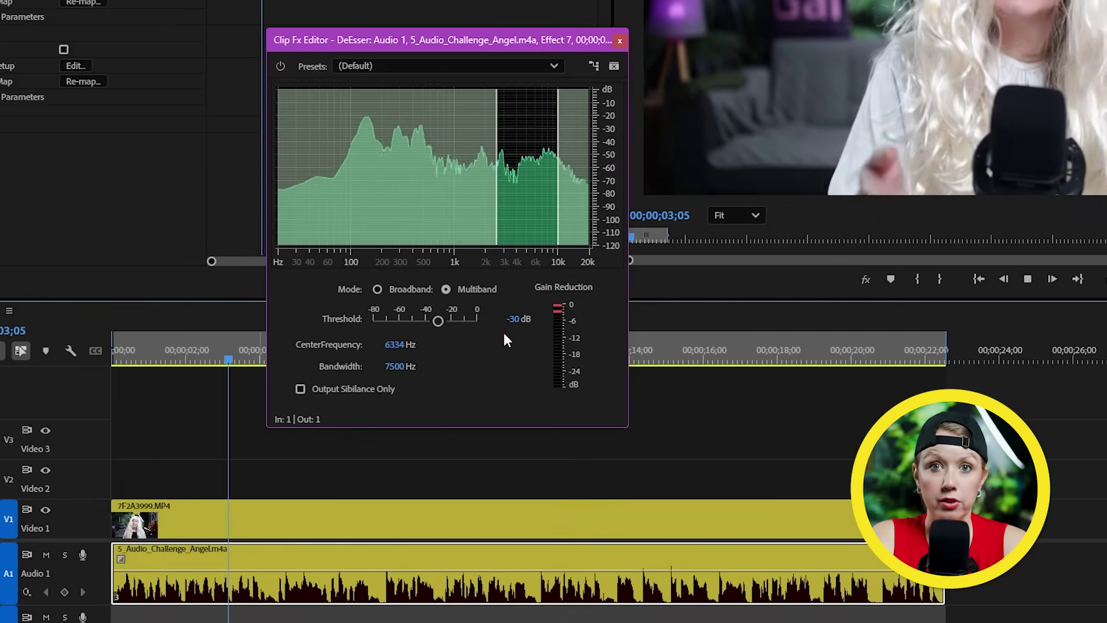
left_click_drag(438, 320, 442, 321)
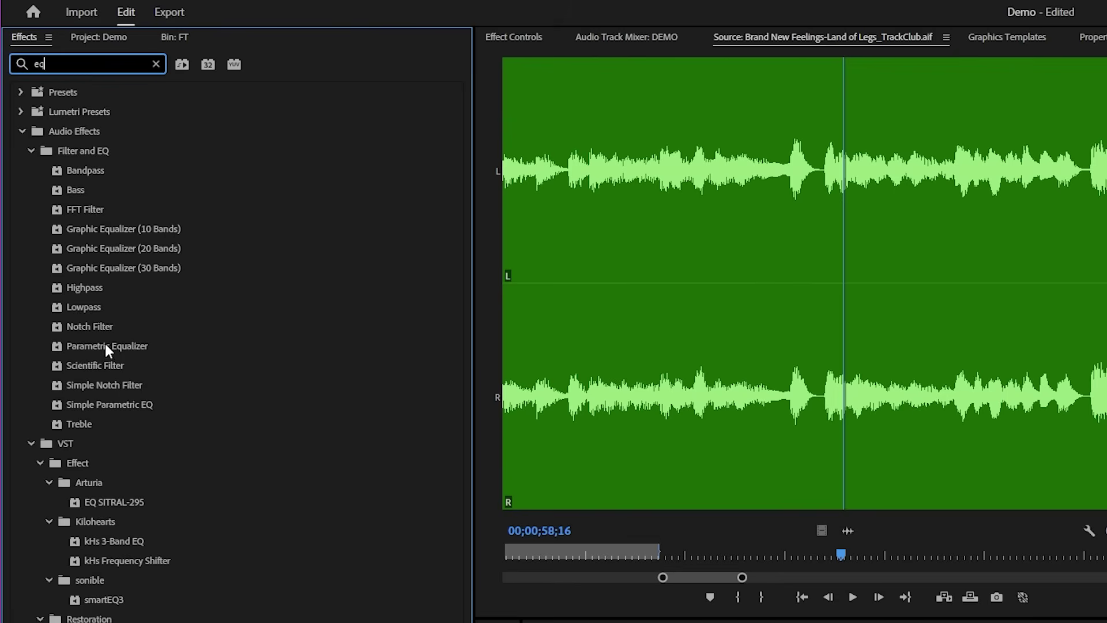
- Apply Highpass and Lowpass filters to the Brand New Feelings song clip
left_click_drag(83, 288, 324, 569)
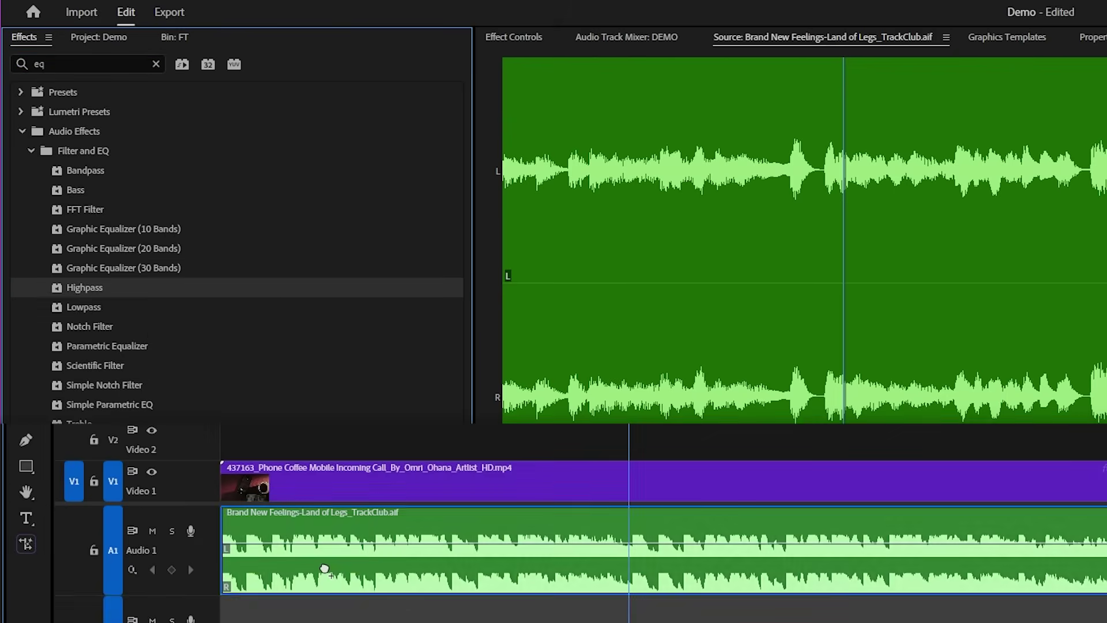
left_click_drag(83, 306, 294, 542)
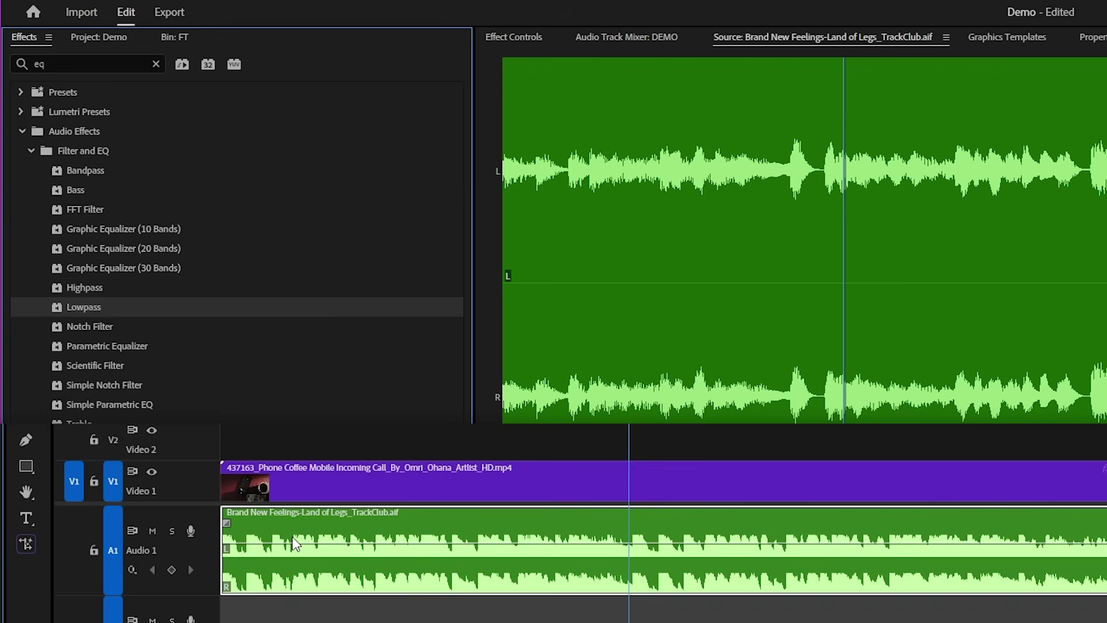
left_click(516, 38)
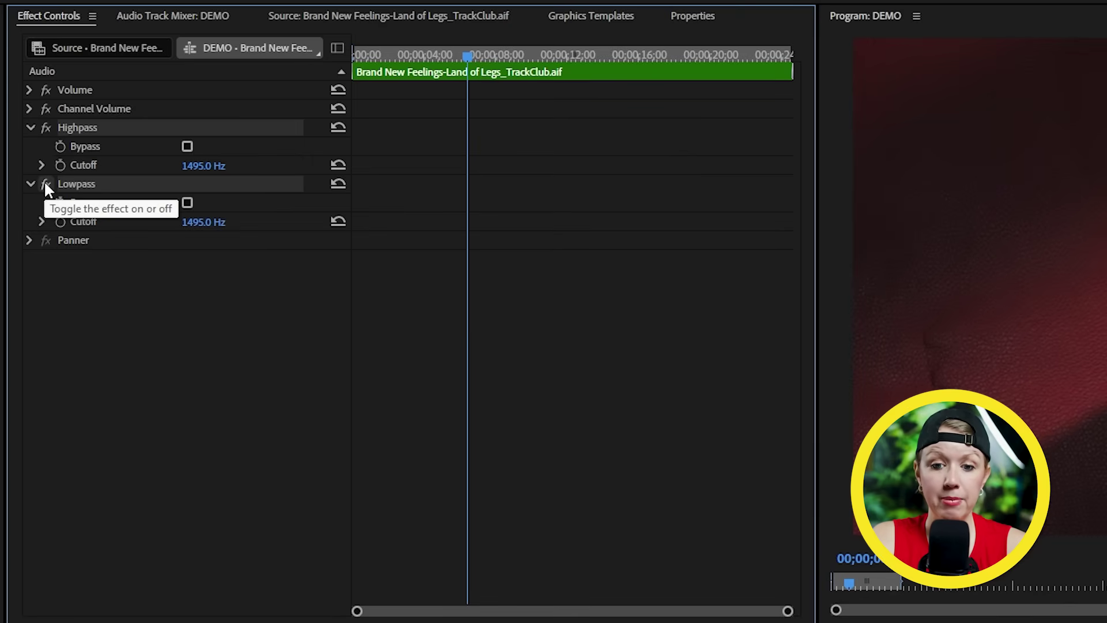
- Set the Highpass cutoff to 1495 Hz and Lowpass to 9000 Hz, previewing the song
left_click(46, 183)
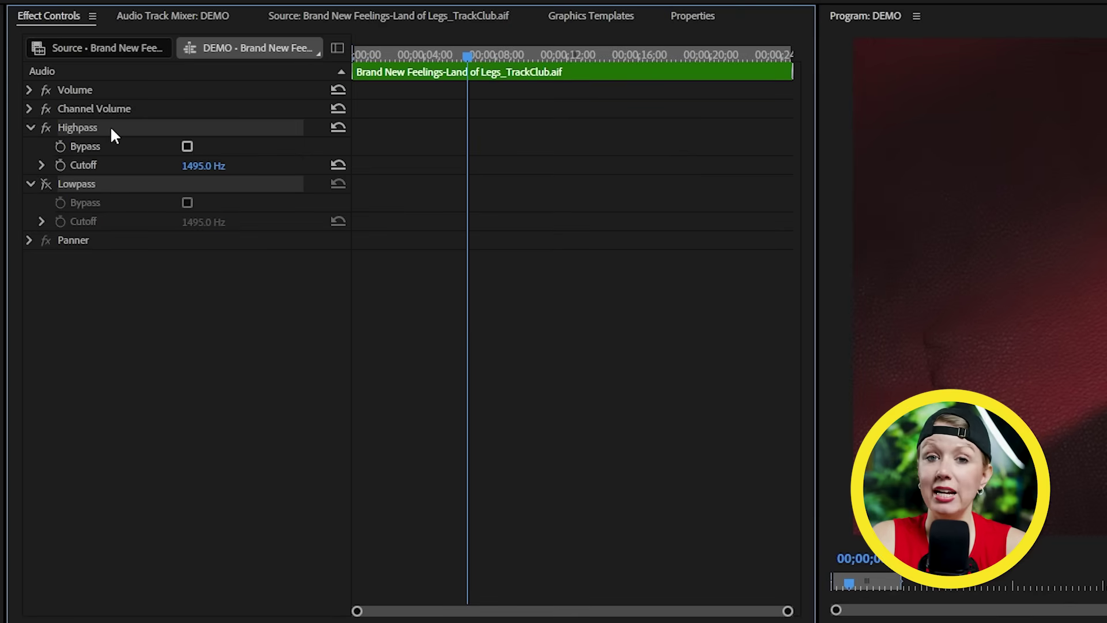
left_click(198, 166)
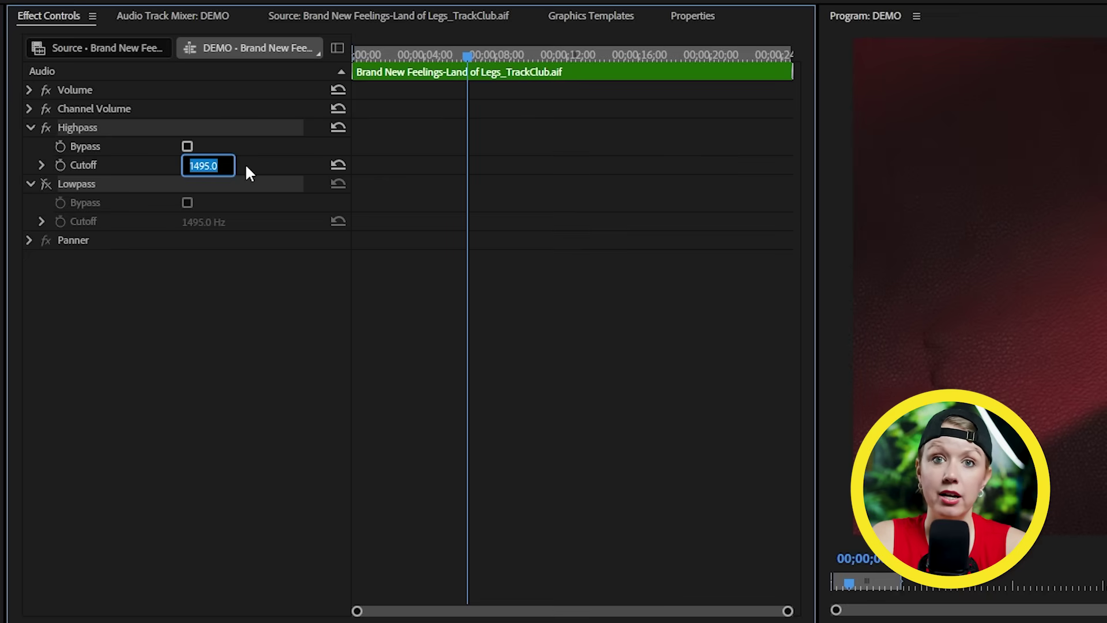
key("Return")
key("Home")
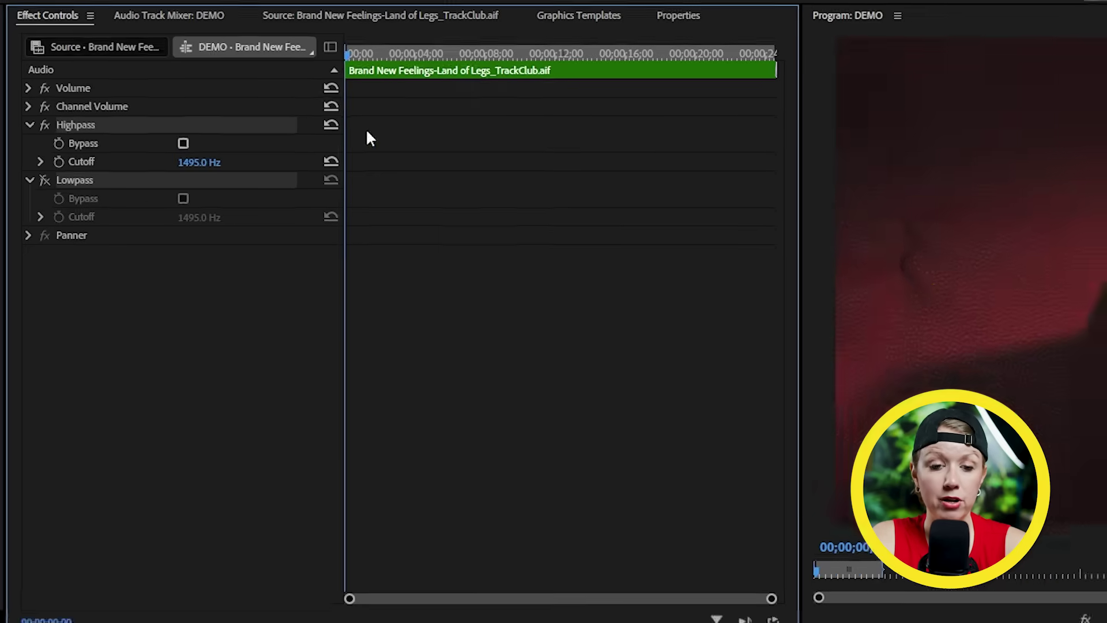
key("space")
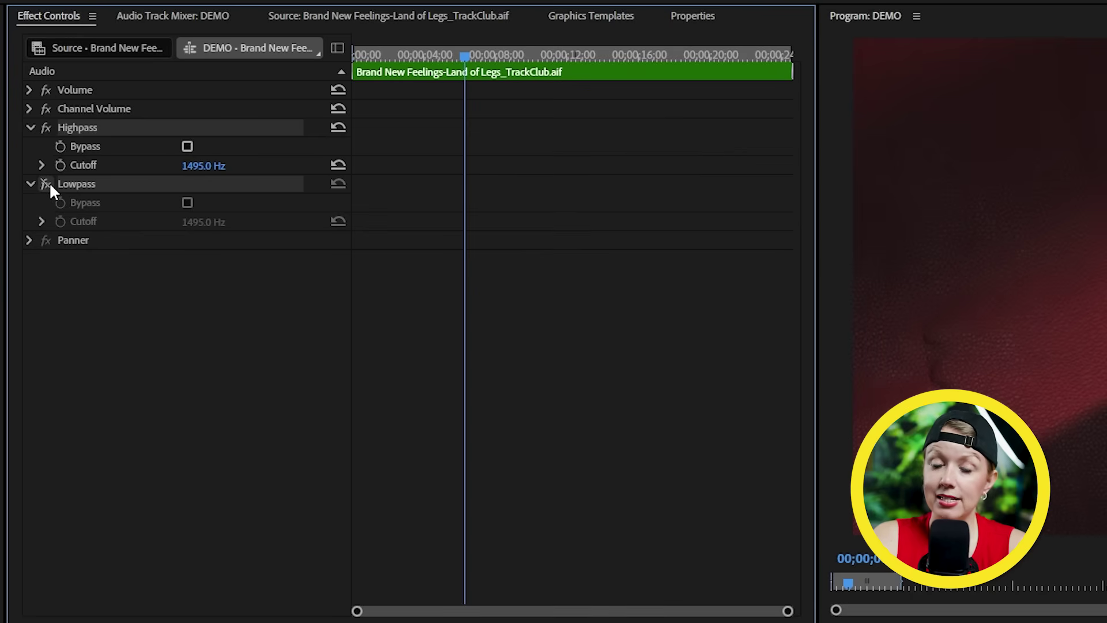
left_click(47, 183)
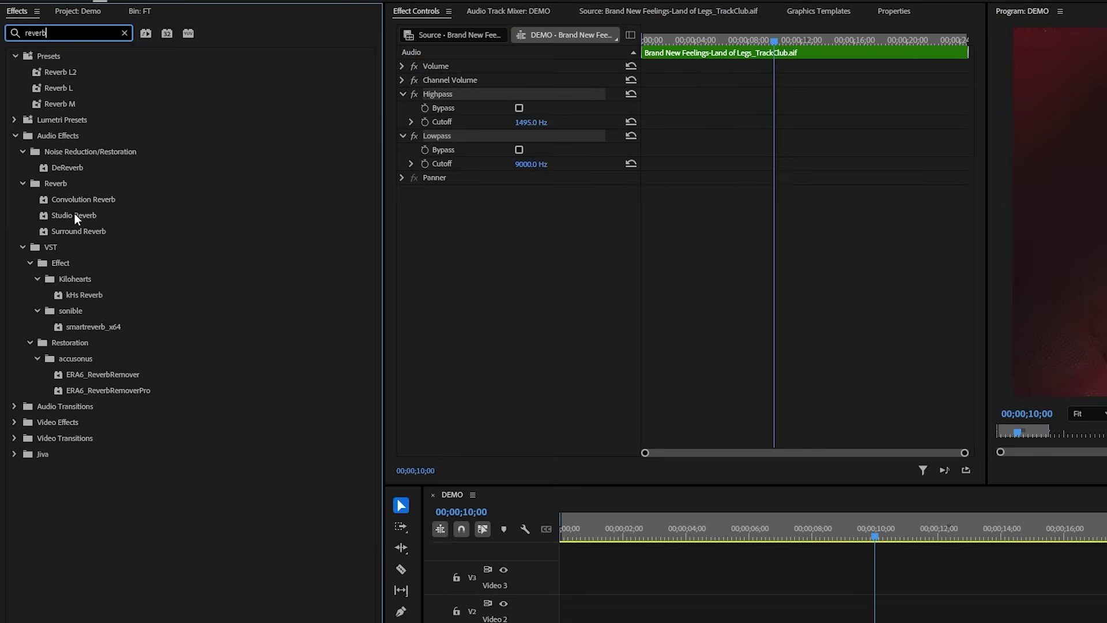
- Place Studio Reverb below the Lowpass filter on the Brand New Feelings clip
left_click(74, 215)
left_click_drag(73, 214, 479, 219)
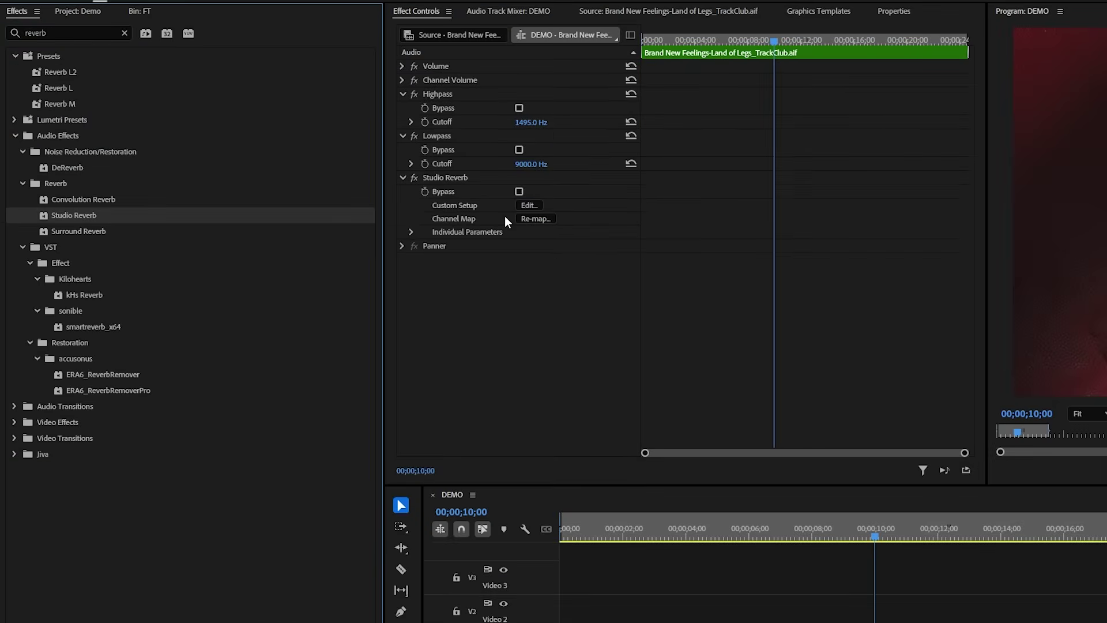
- Apply the Room Ambience 2 preset to Studio Reverb with Dry 52.1%, Wet 78.4%, Decay 1937.4 ms
left_click(530, 205)
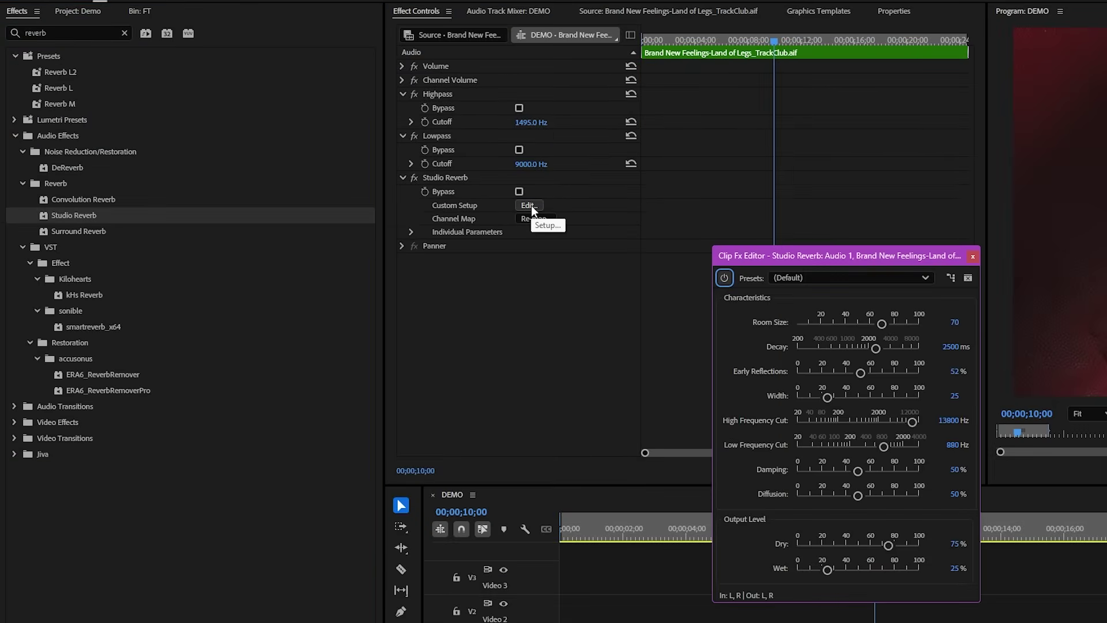
left_click(419, 277)
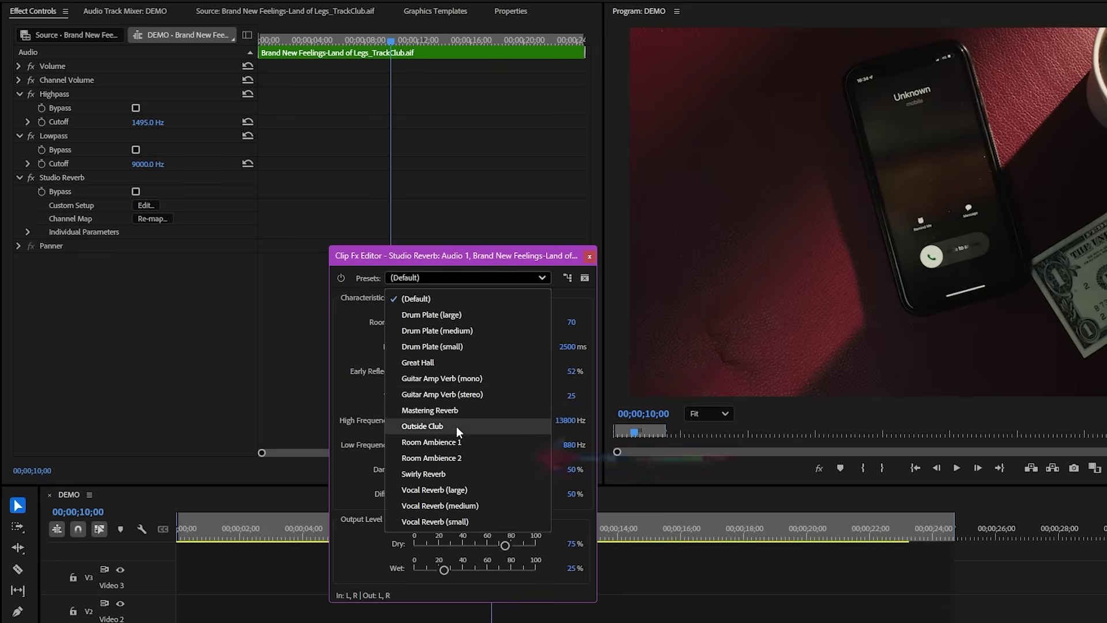
left_click(462, 458)
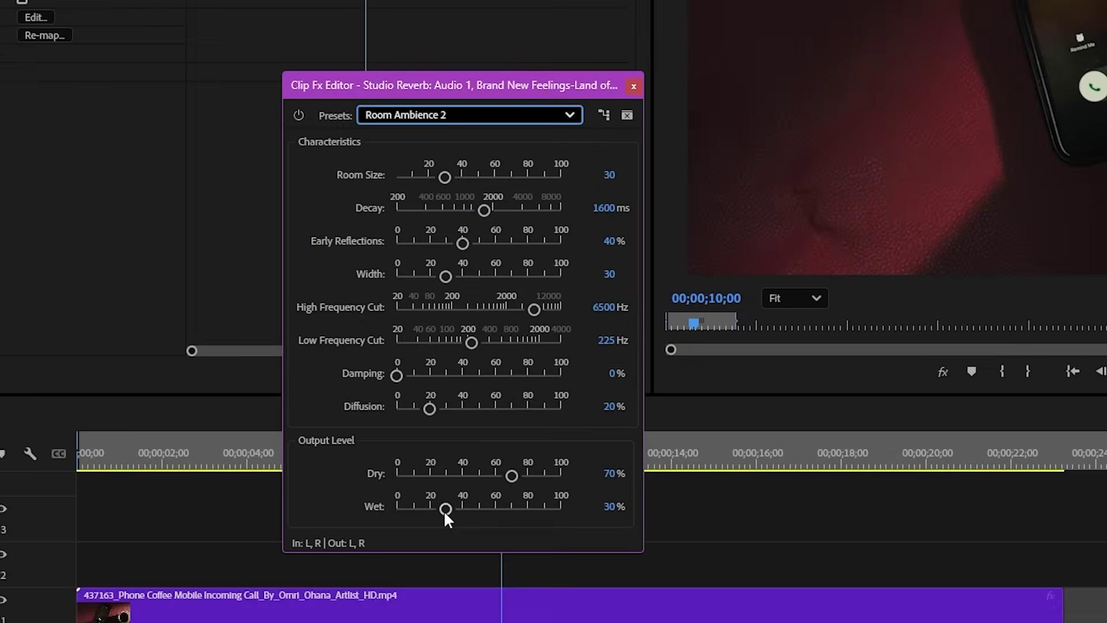
left_click_drag(445, 509, 481, 510)
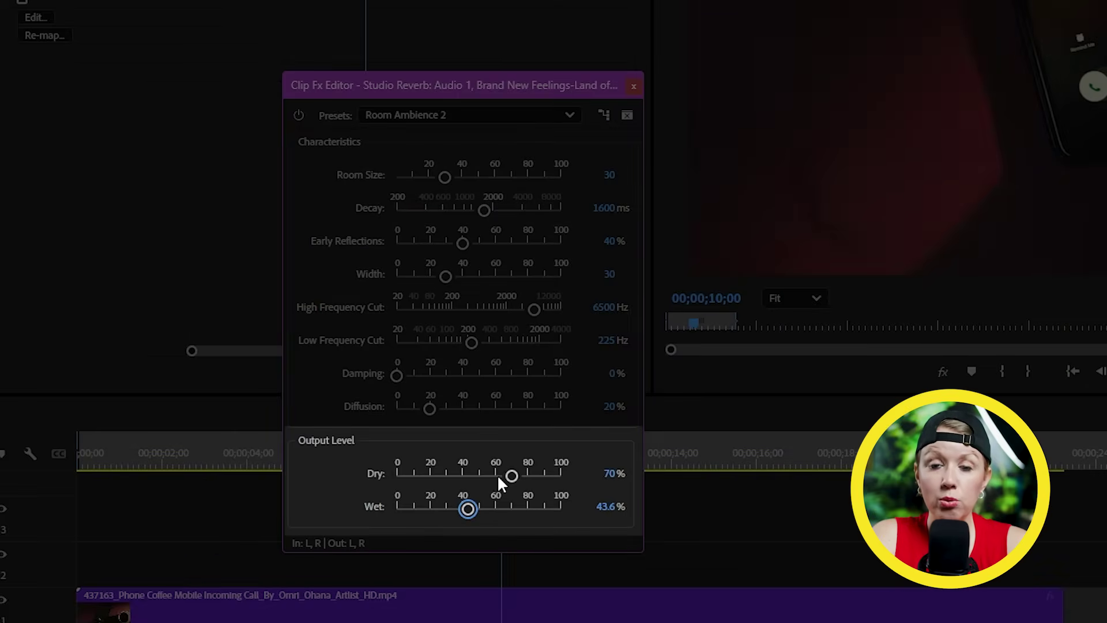
left_click_drag(507, 472, 494, 476)
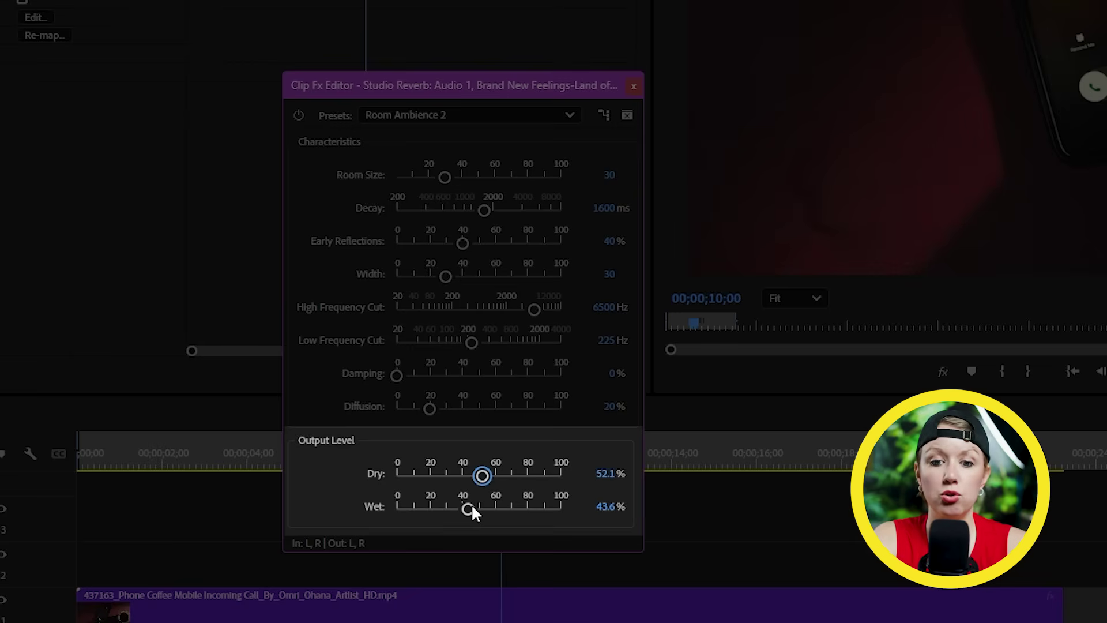
left_click_drag(531, 510, 528, 510)
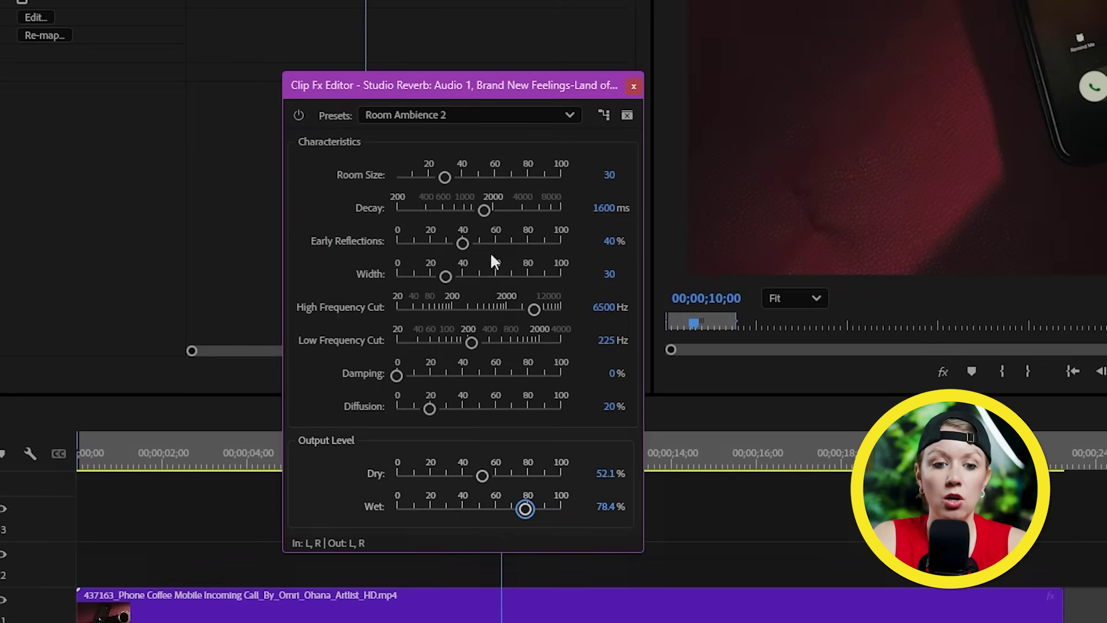
left_click_drag(495, 218, 491, 220)
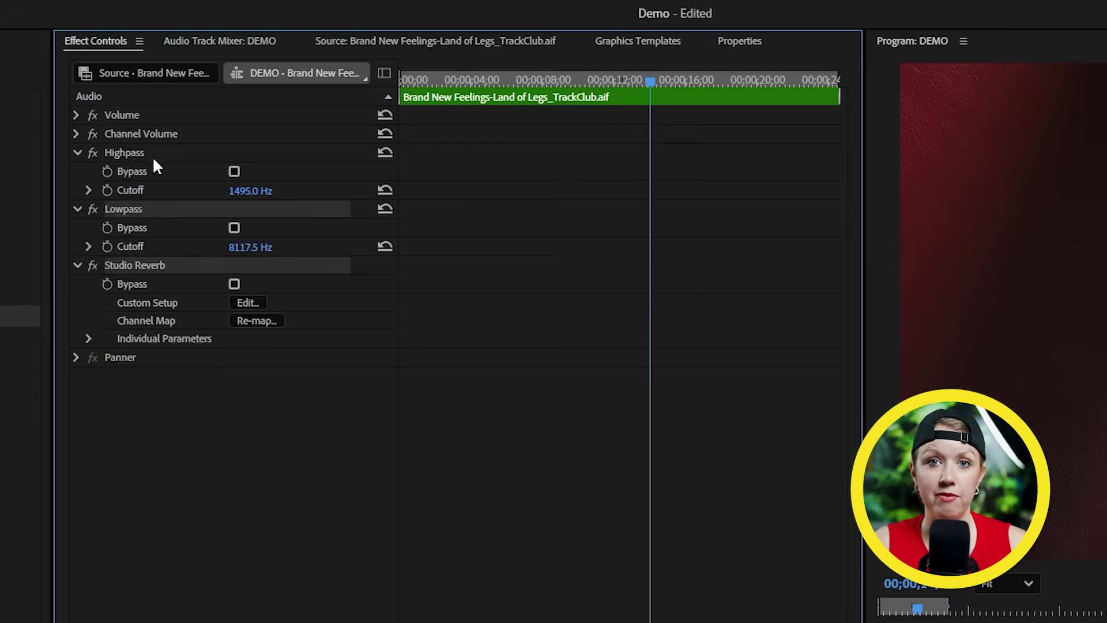
- Save the Highpass, Lowpass and Studio Reverb stack as the Telephone SFX preset and apply it to the clip
left_click(153, 156)
right_click(153, 156)
left_click(206, 186)
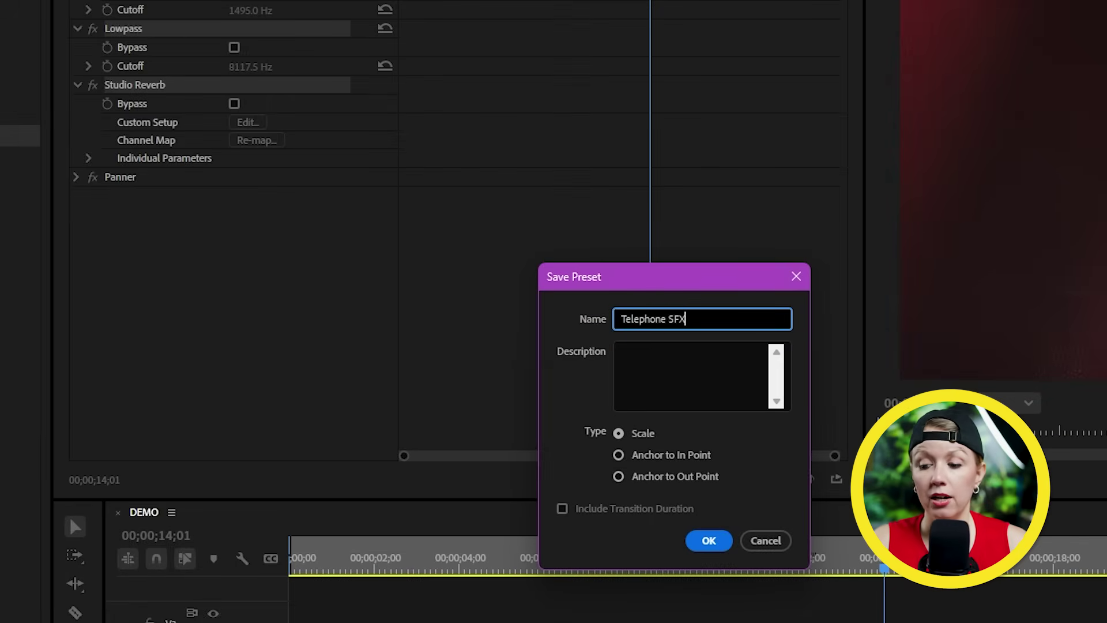
left_click(714, 541)
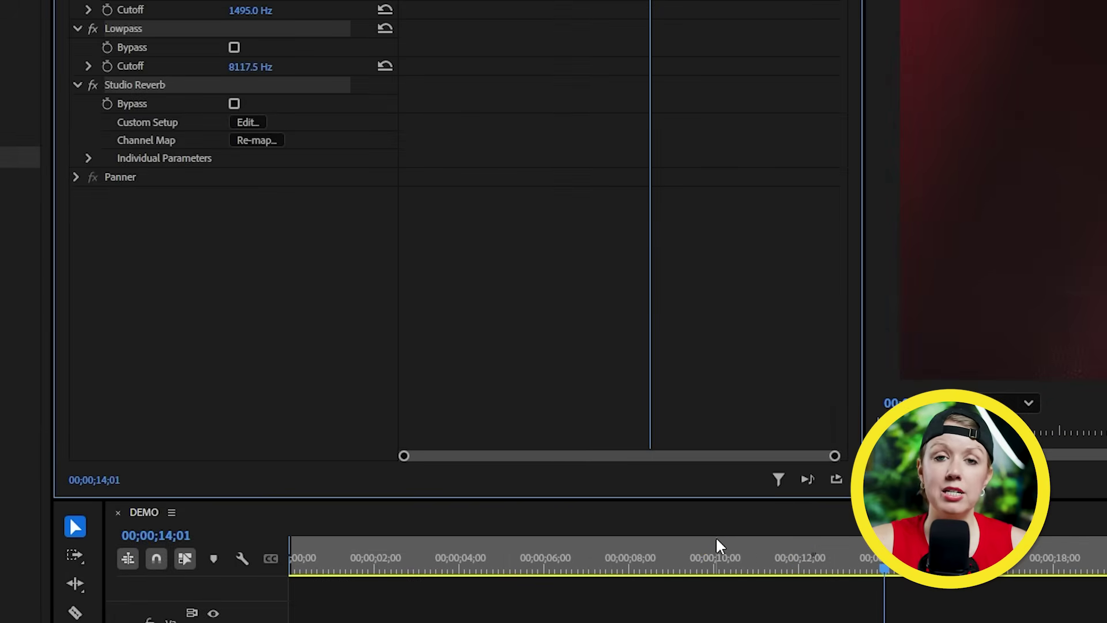
left_click(95, 144)
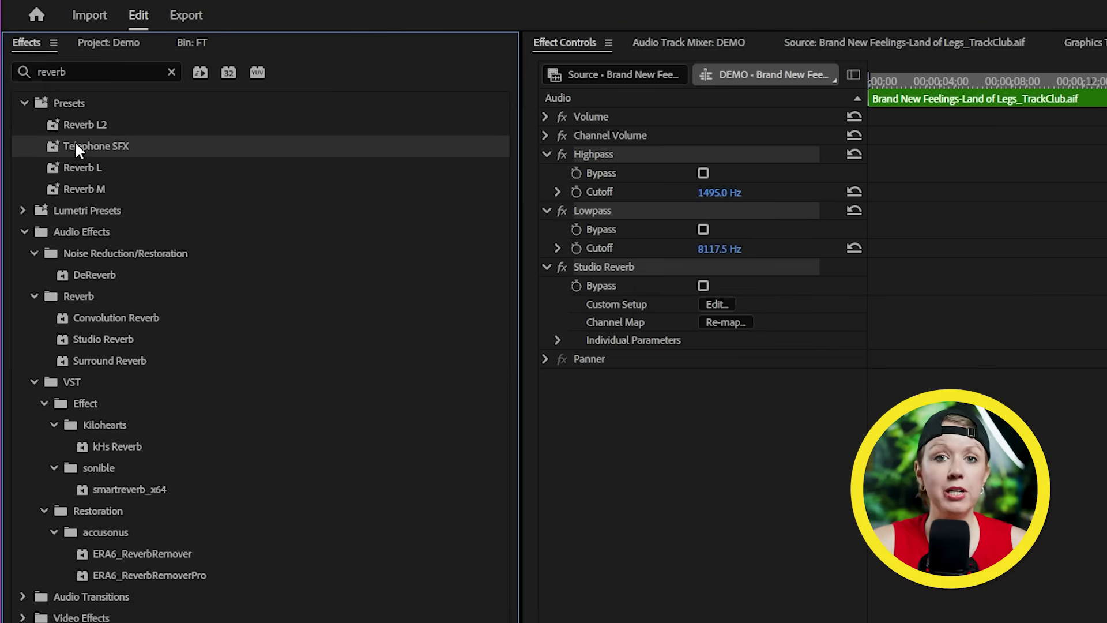
left_click_drag(638, 433, 641, 435)
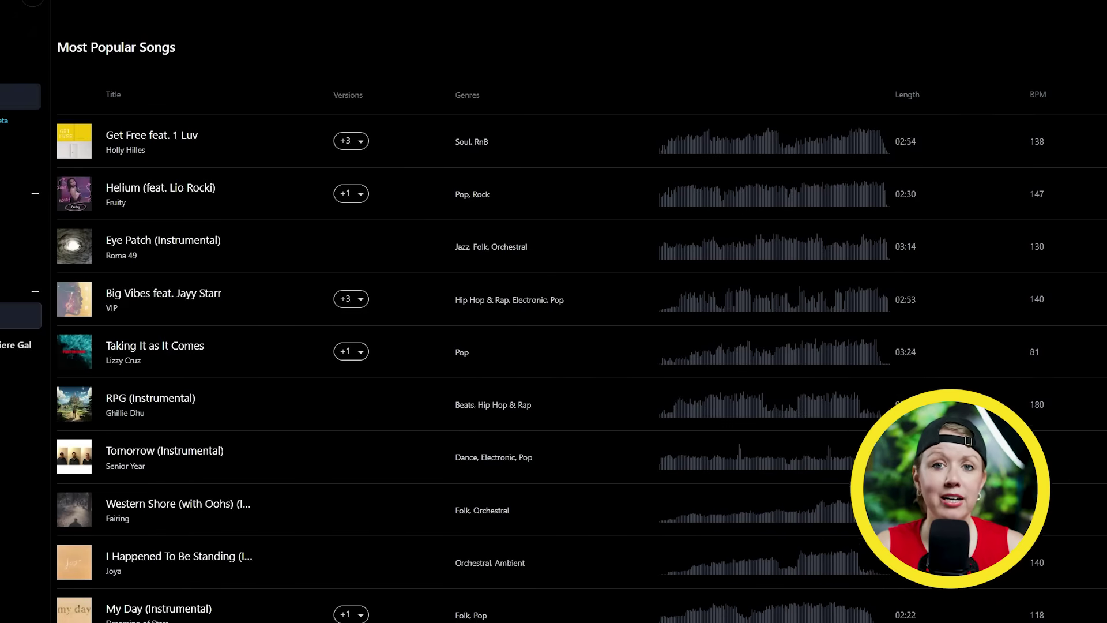
scroll(576, 311, "down", 3)
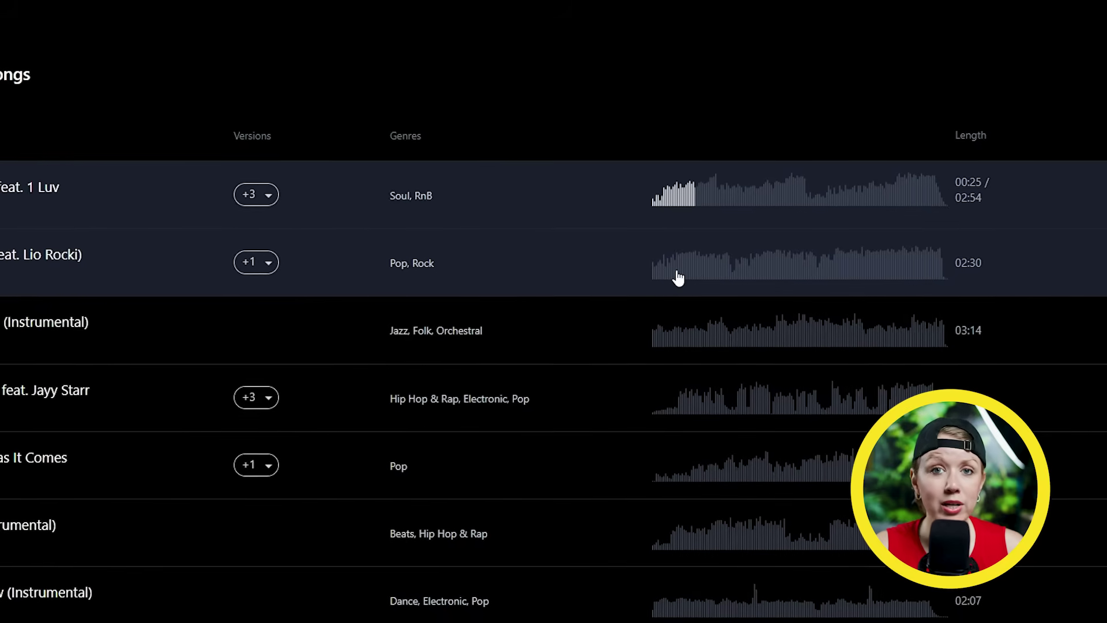
- Play a song from partway in, open its MixLab stem mixer and mute the AcousticGuitar stem
left_click(677, 274)
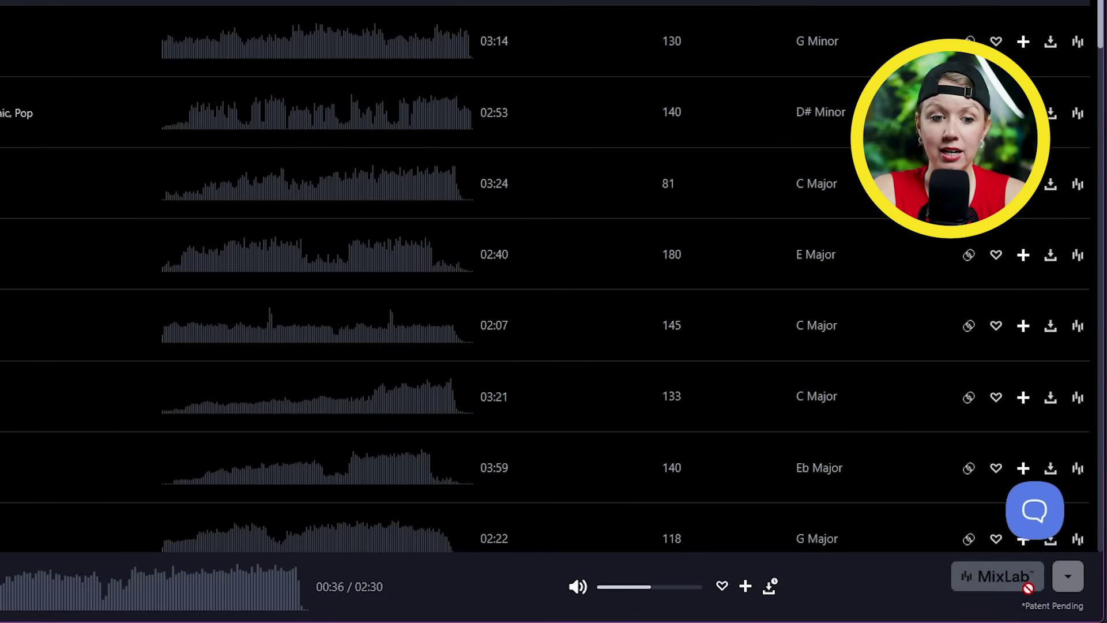
left_click(1026, 585)
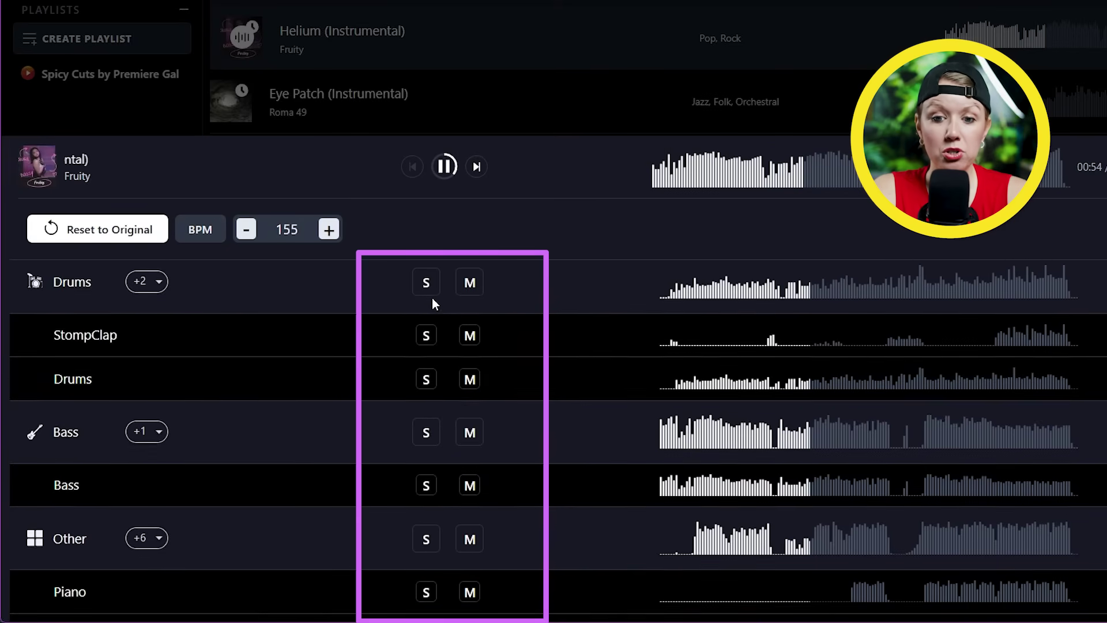
scroll(432, 297, "down", 4)
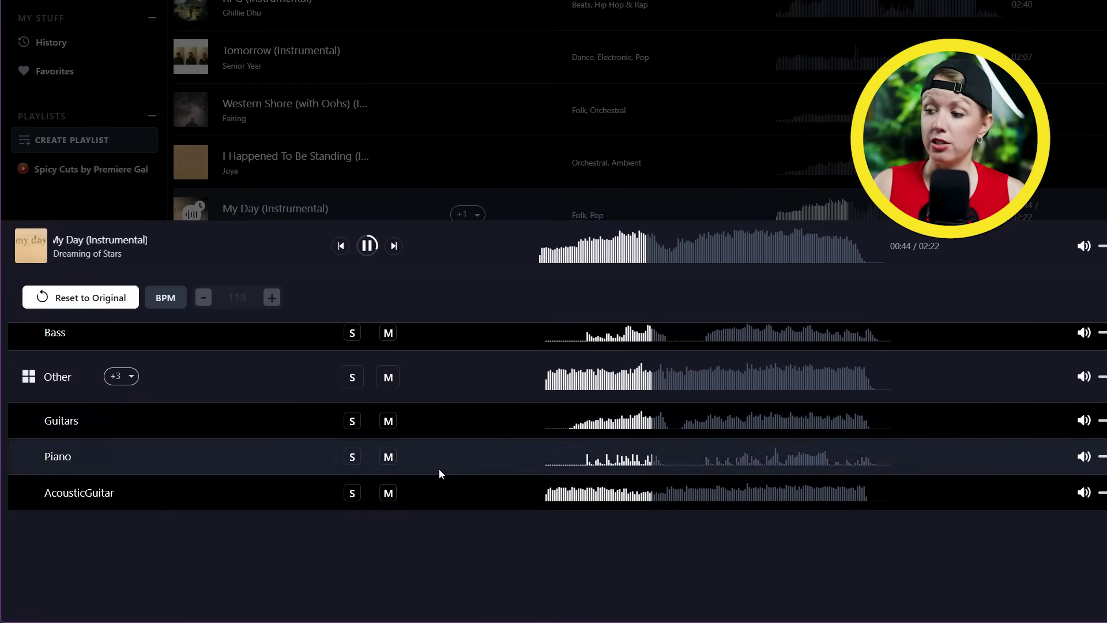
left_click(388, 494)
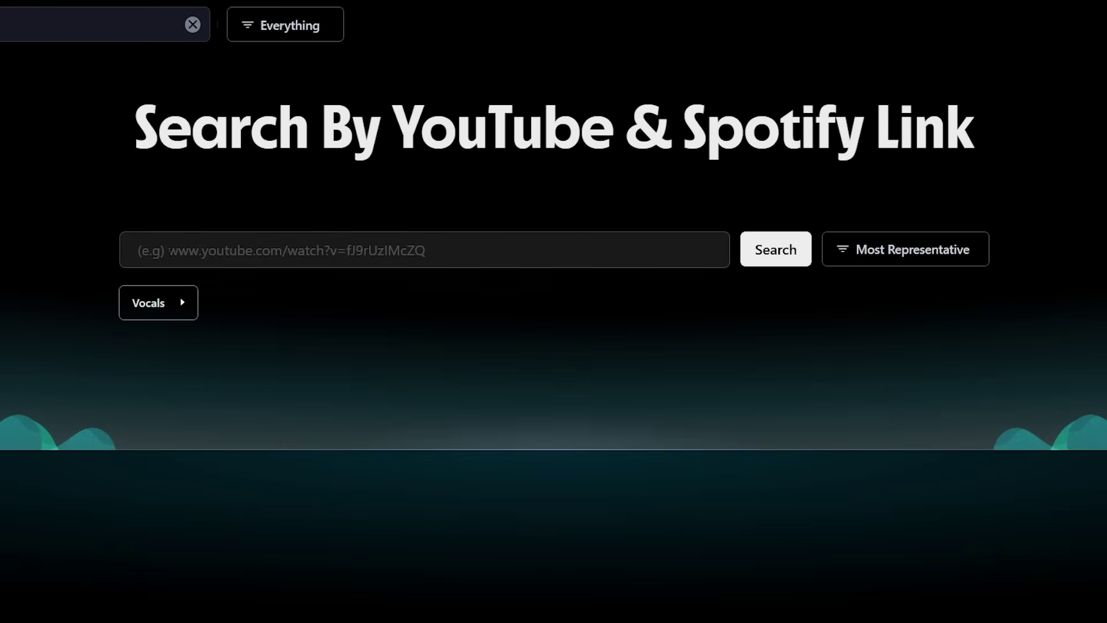
- Paste a YouTube link into the similarity search and play Endless Highway (90) from the Similar Songs results
type("https://www.youtube.com/watch?v=V9PVRfjEBTI")
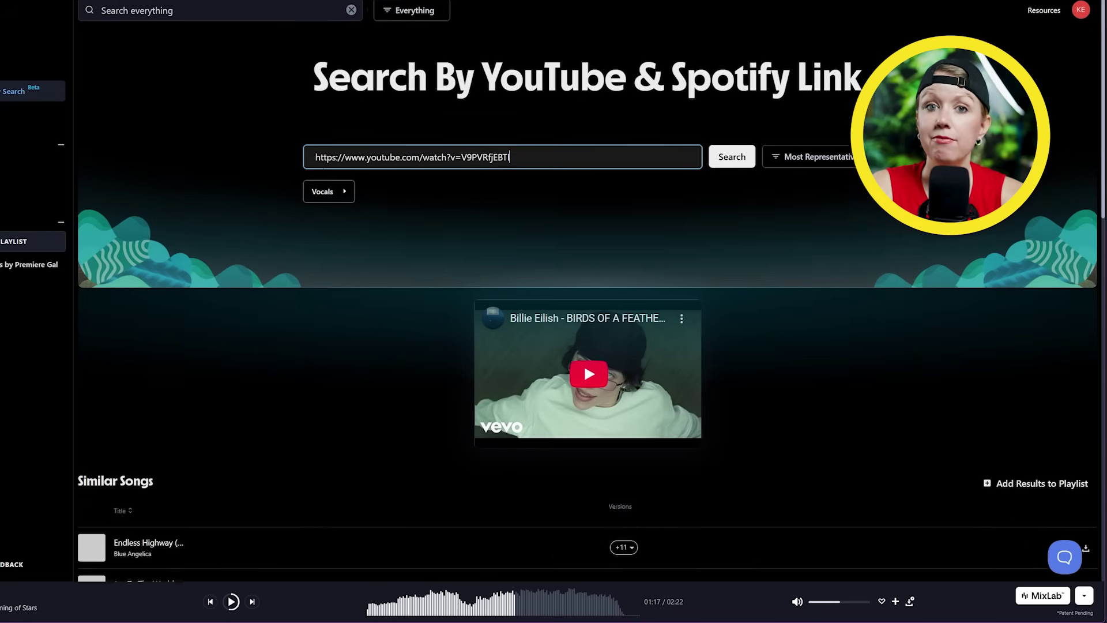
scroll(323, 168, "down", 3)
scroll(323, 169, "down", 2)
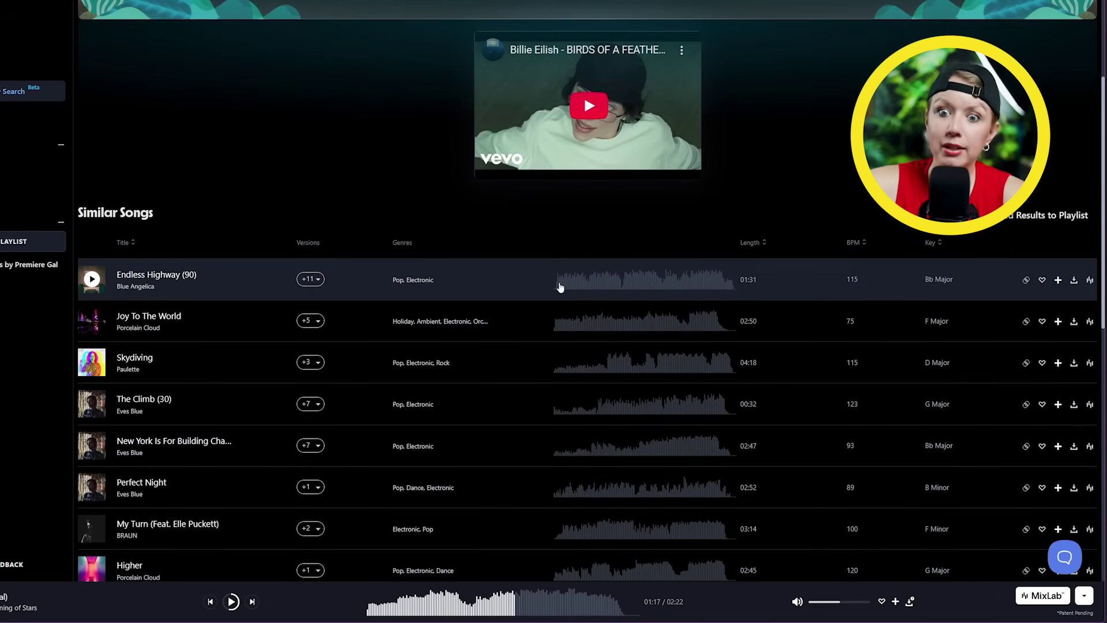
left_click(560, 287)
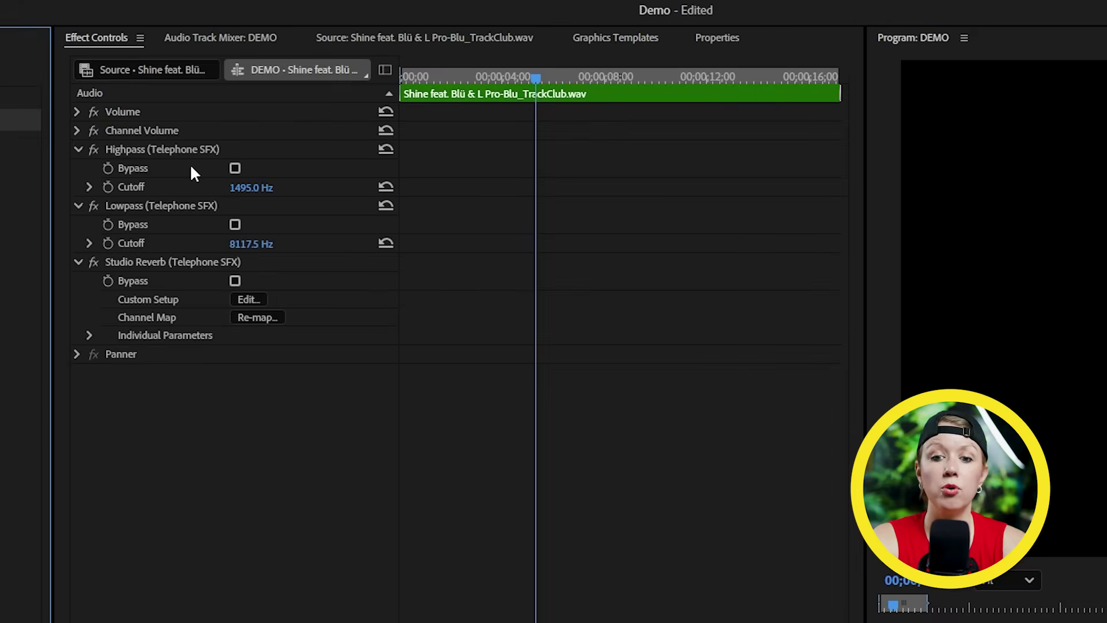
- Delete the Highpass from the Shine clip's Telephone SFX chain and bring up the Studio Reverb editor
left_click(189, 153)
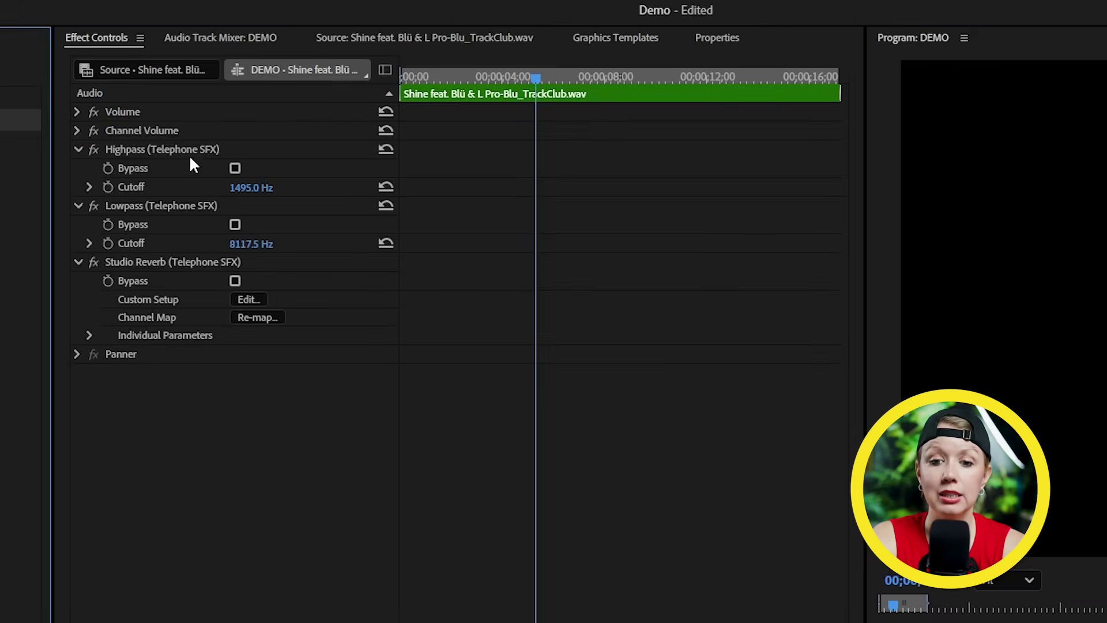
key("Delete")
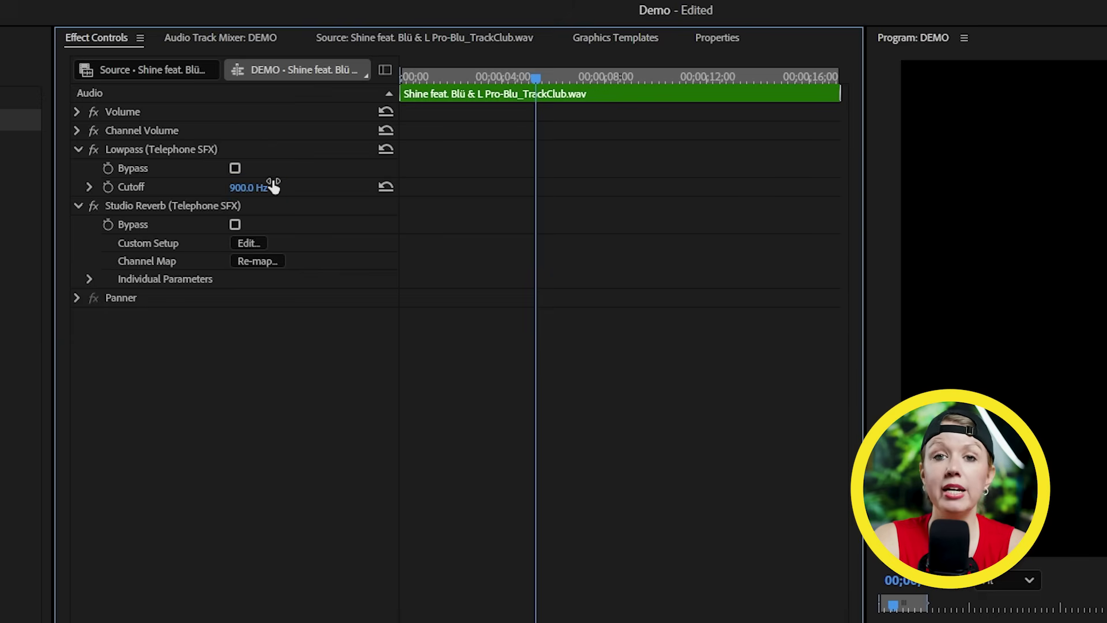
left_click(246, 244)
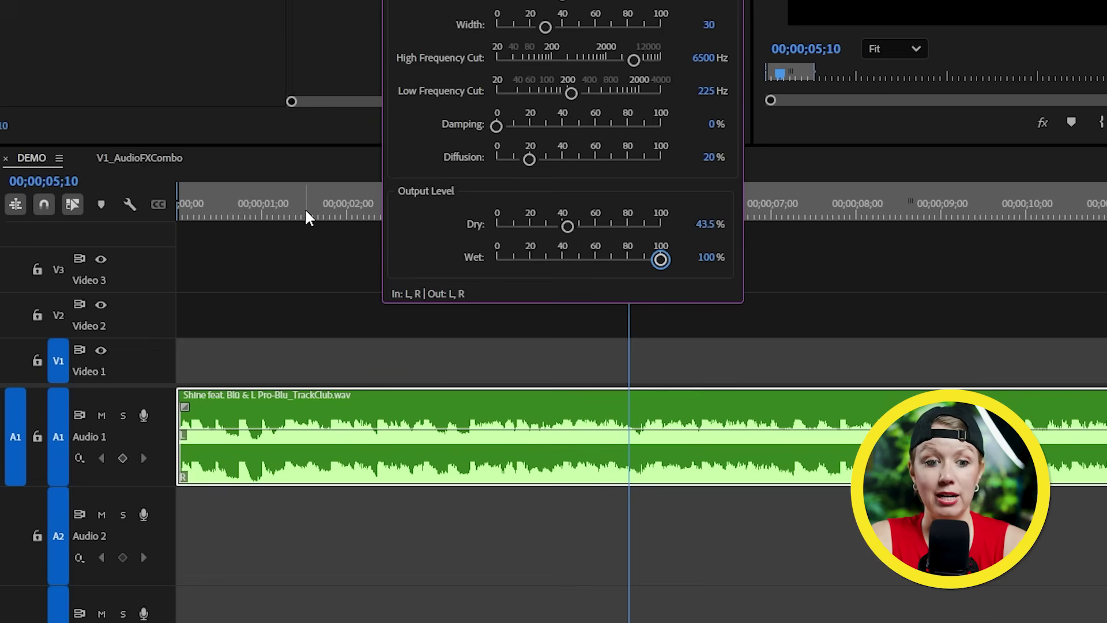
- Play the sequence from the start to hear the reverb and select its Low Frequency Cut setting
key("Home")
key("space")
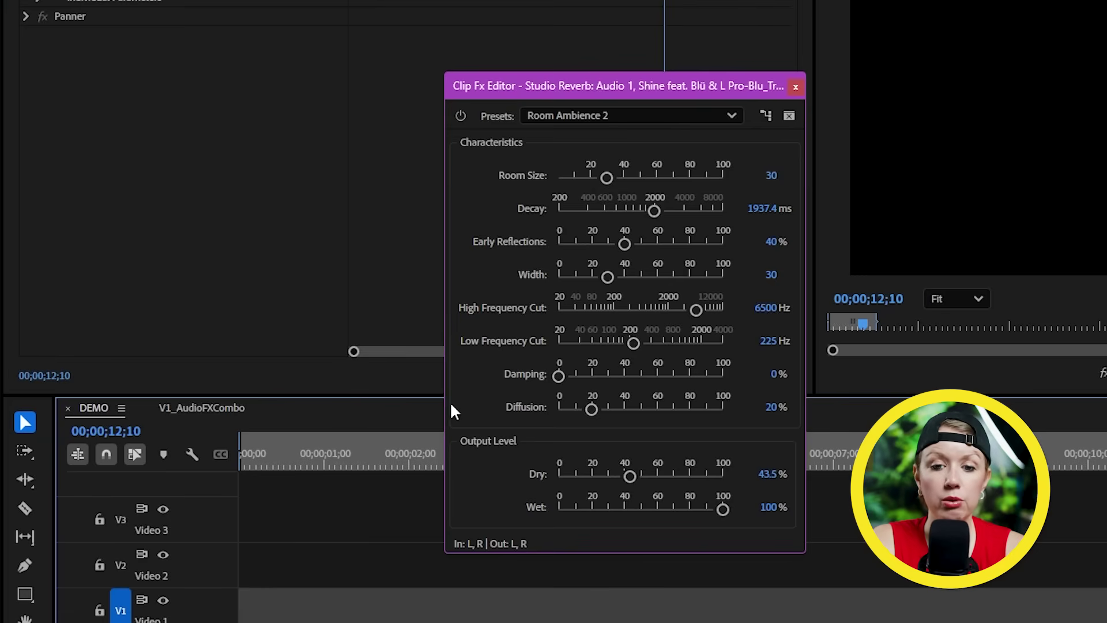
left_click(634, 344)
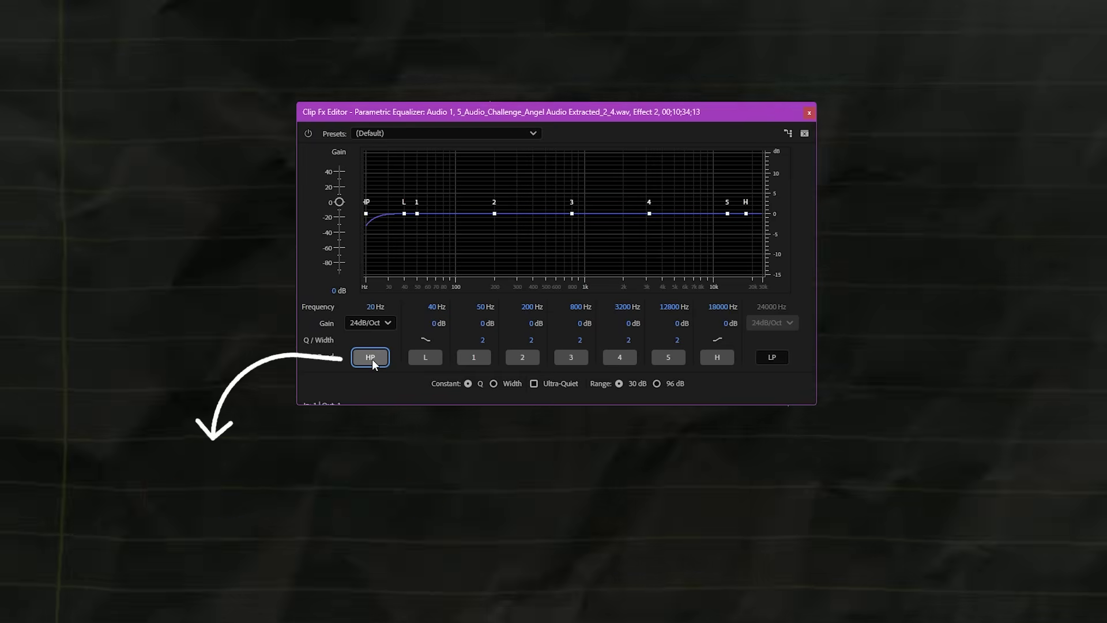
- Raise the reverb's Low Frequency Cut from 20 Hz up to 1460 Hz
left_click_drag(370, 314, 413, 314)
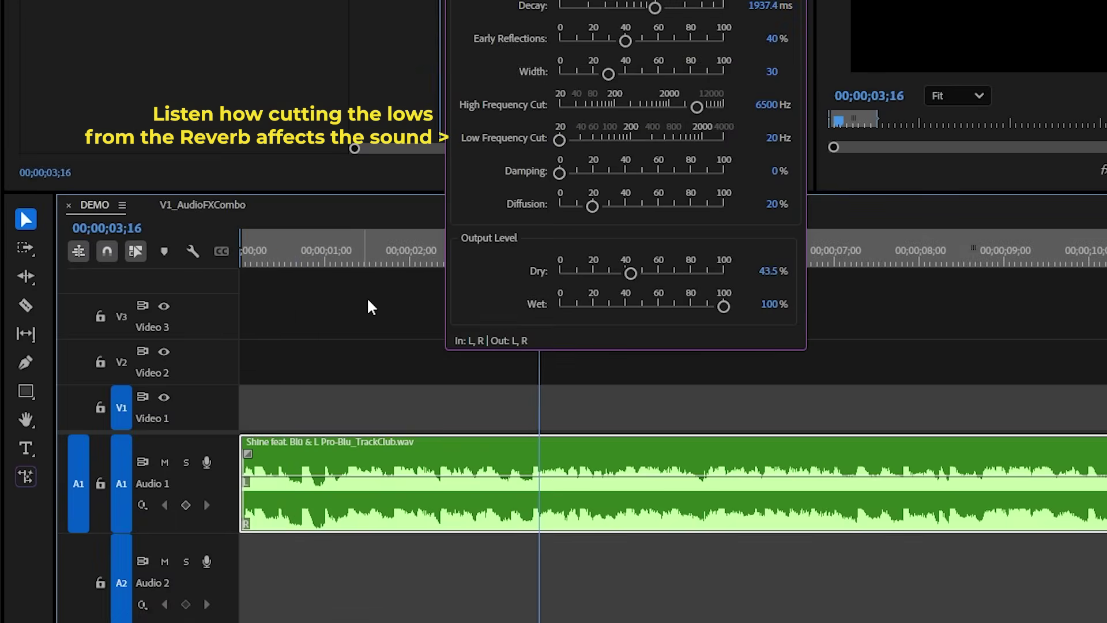
left_click(692, 139)
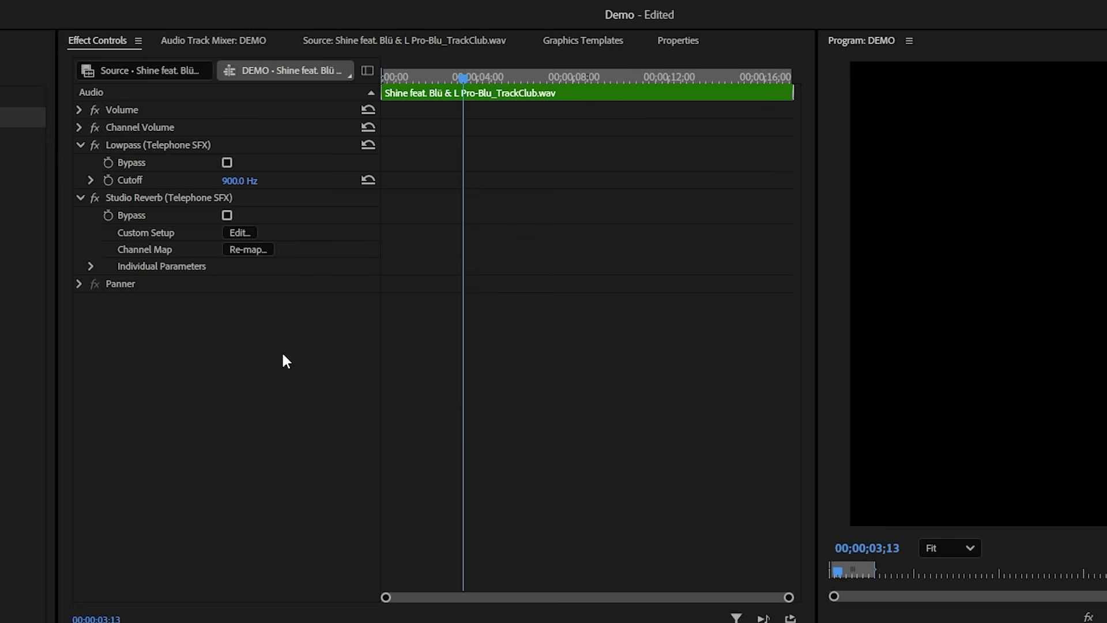
- Expand the Lowpass Cutoff and reverb Dry and Wet Output Level controls and turn on their keyframe stopwatches
left_click(90, 265)
left_click(104, 406)
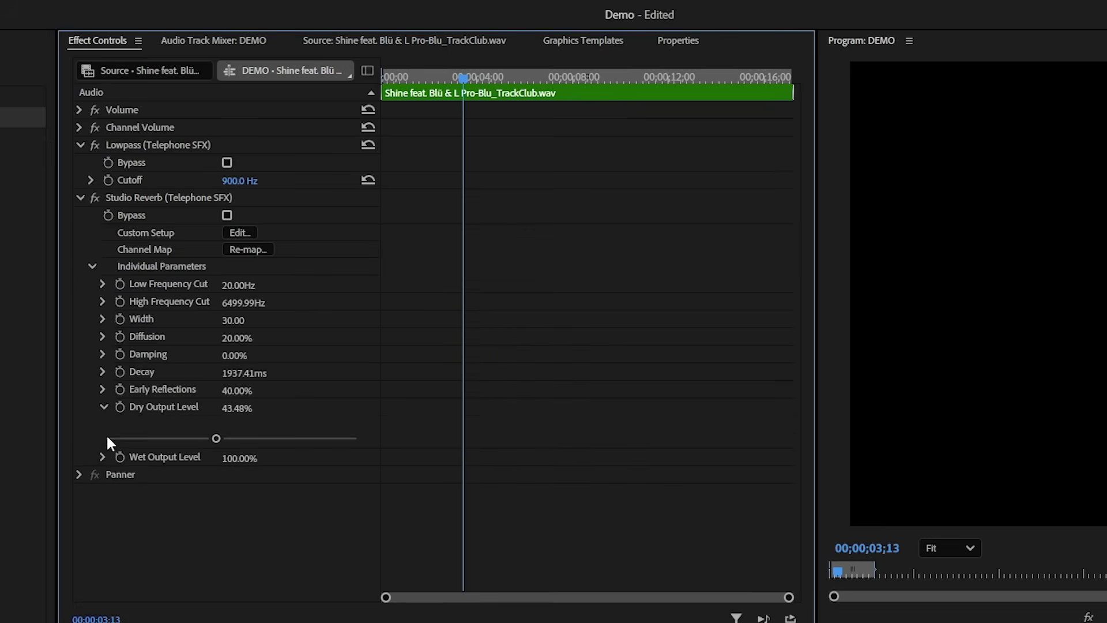
left_click(90, 180)
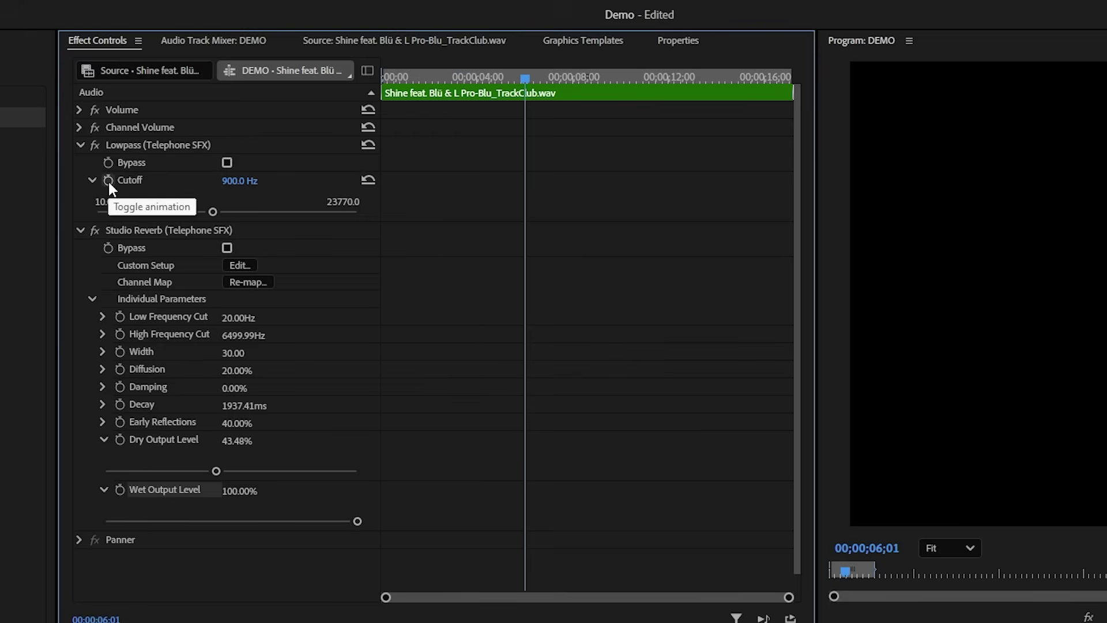
left_click(109, 180)
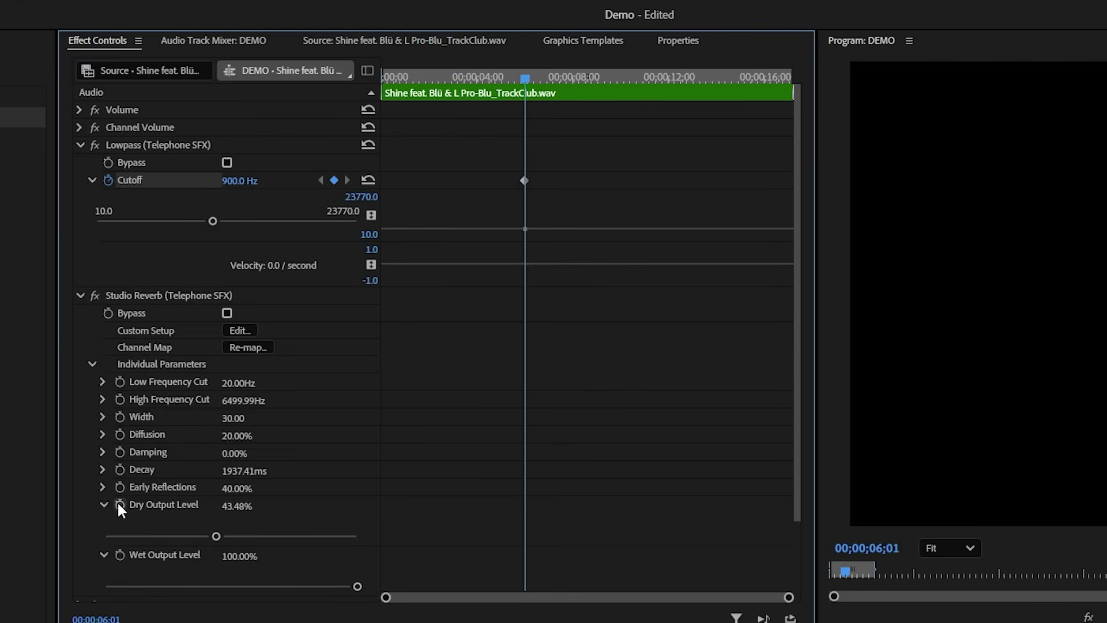
left_click(119, 505)
scroll(123, 577, "down", 3)
left_click(119, 553)
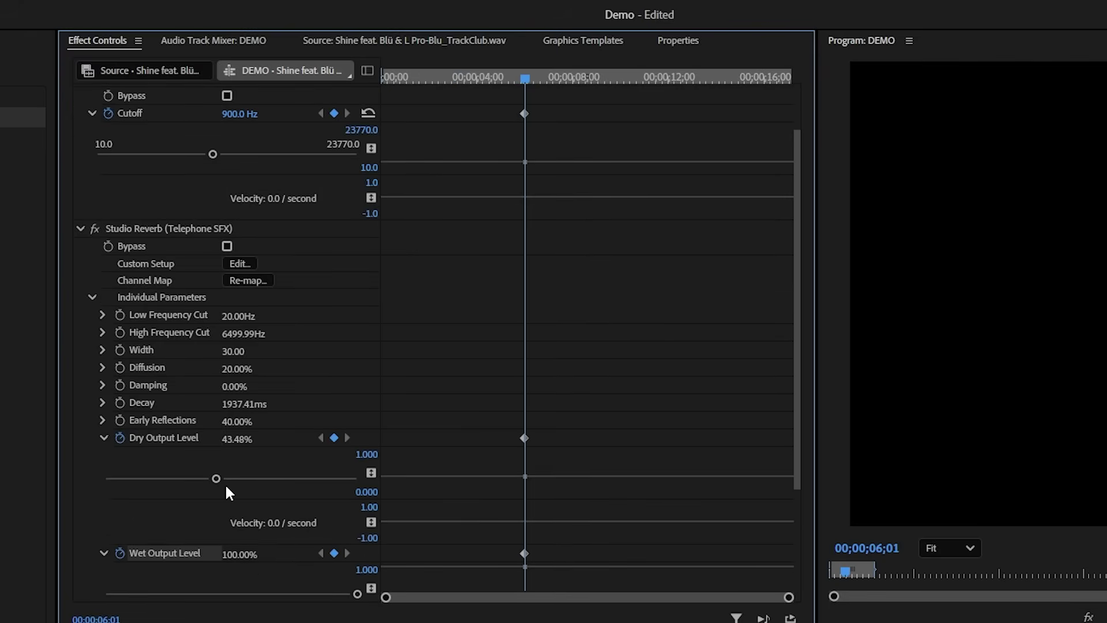
scroll(225, 483, "up", 2)
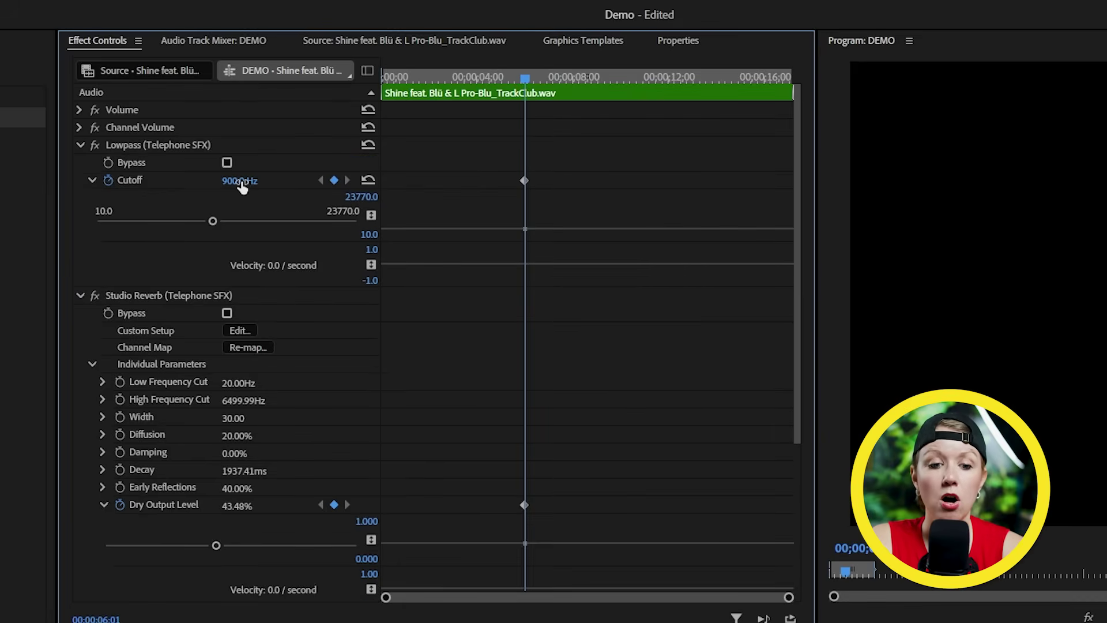
- Set the starting keyframes: Cutoff 23770 Hz, Dry Output near full, Wet Output 32.78%
left_click_drag(242, 187, 345, 188)
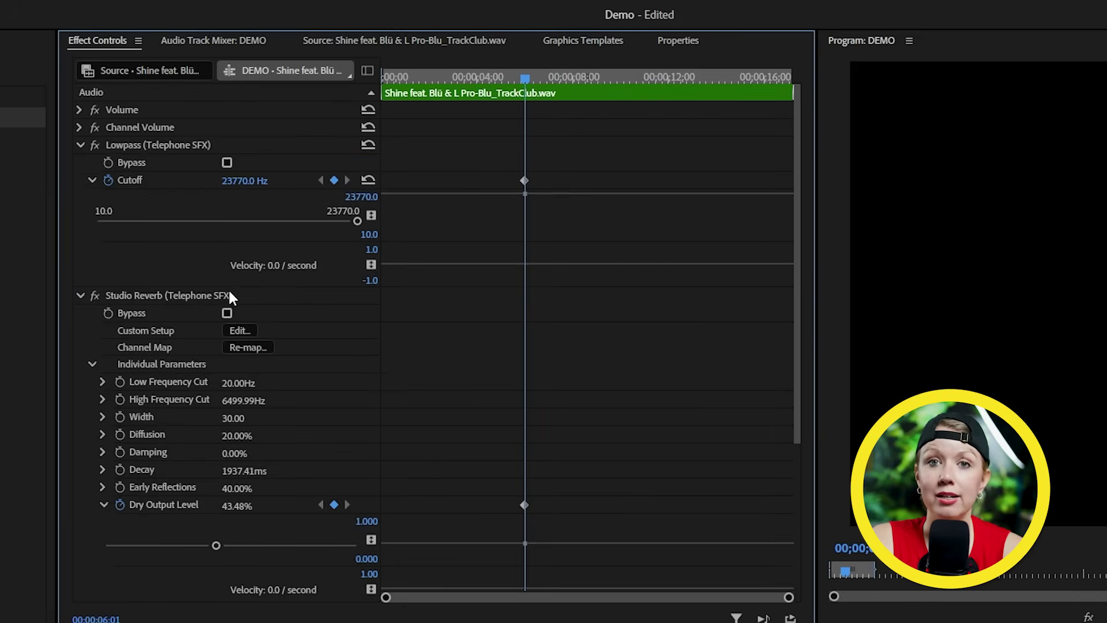
scroll(242, 305, "down", 4)
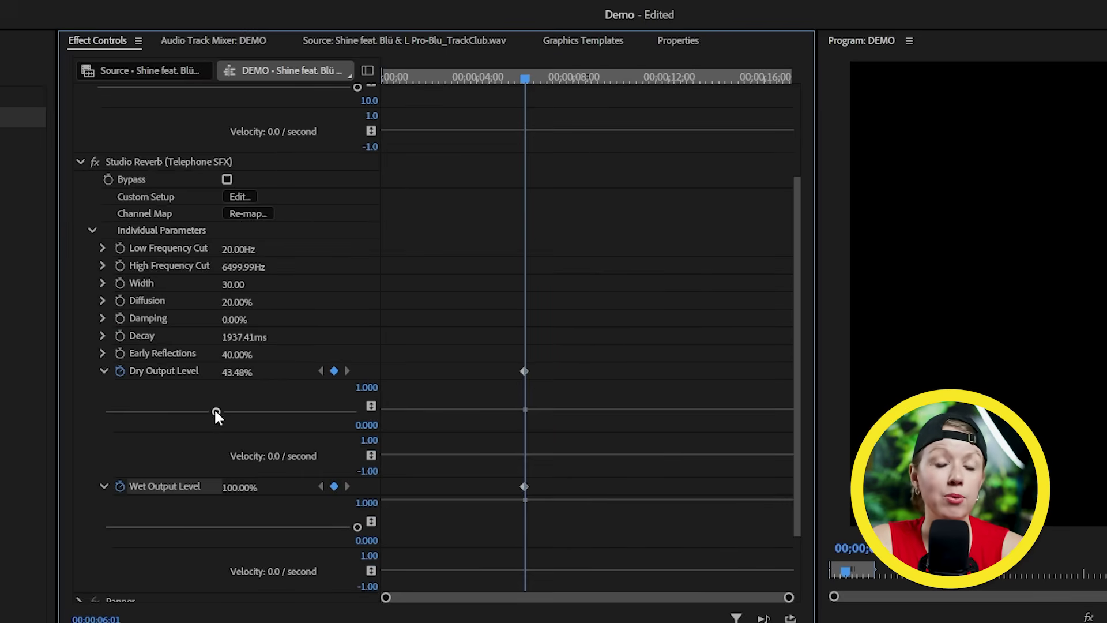
left_click_drag(216, 412, 349, 413)
left_click_drag(352, 530, 187, 531)
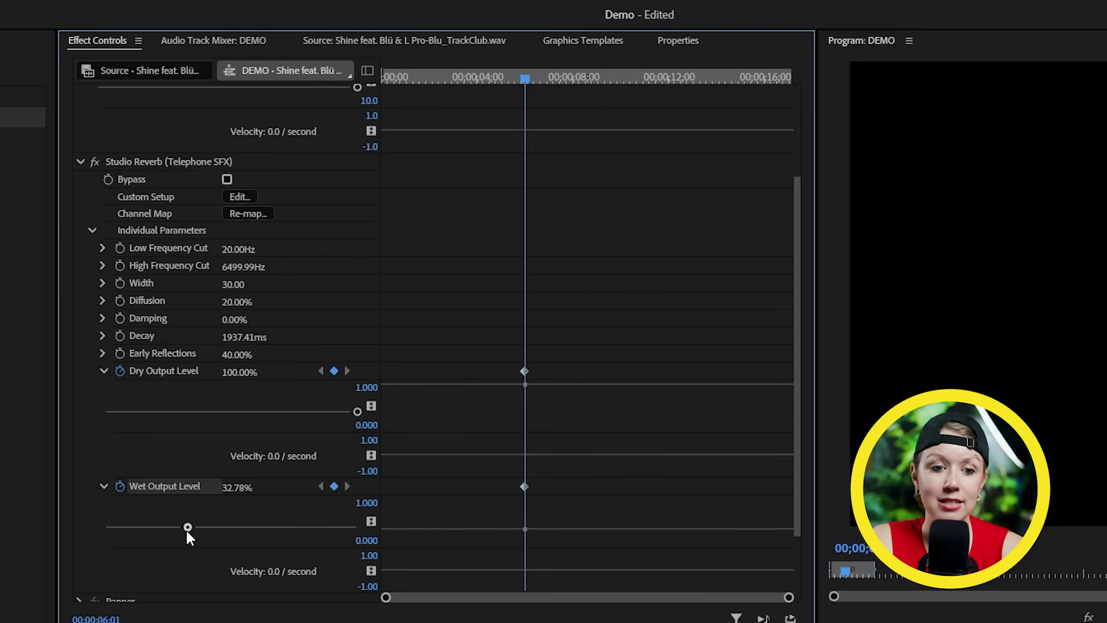
- At 00;00;08;19, lower the Cutoff, drop Dry to 28.48% and raise Wet for the ending keyframes
left_click_drag(524, 78, 586, 81)
scroll(519, 277, "up", 4)
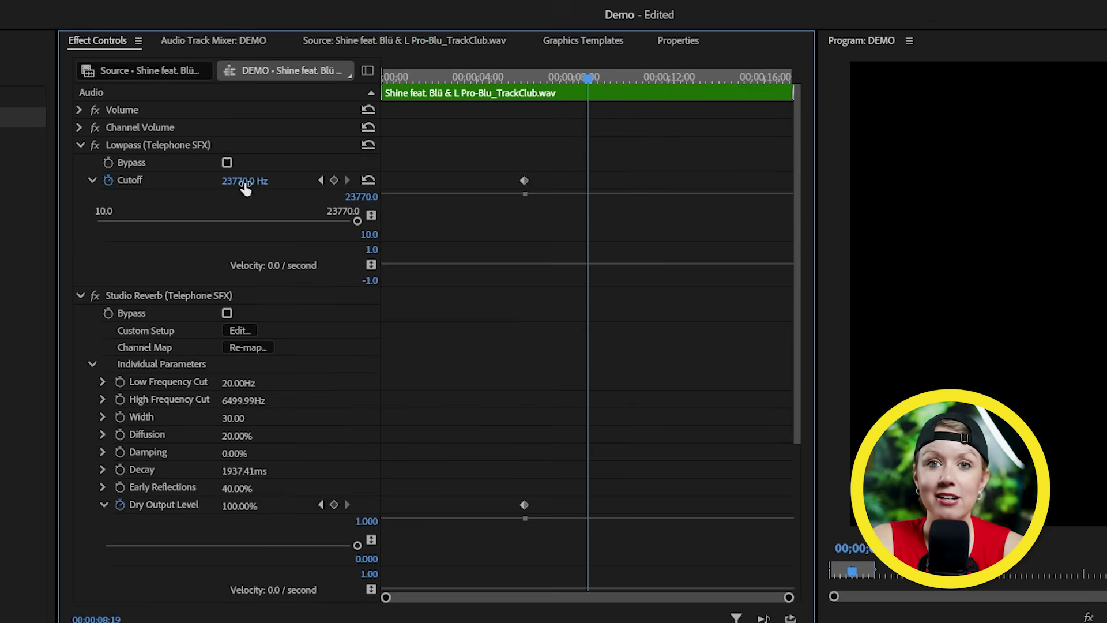
left_click_drag(358, 221, 249, 221)
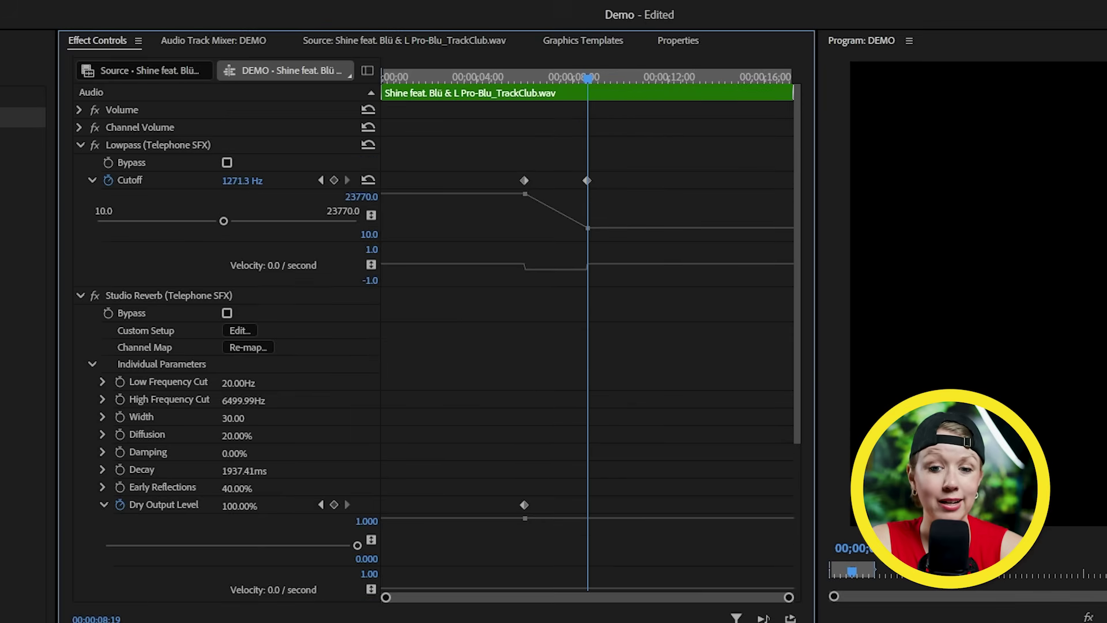
scroll(247, 210, "down", 6)
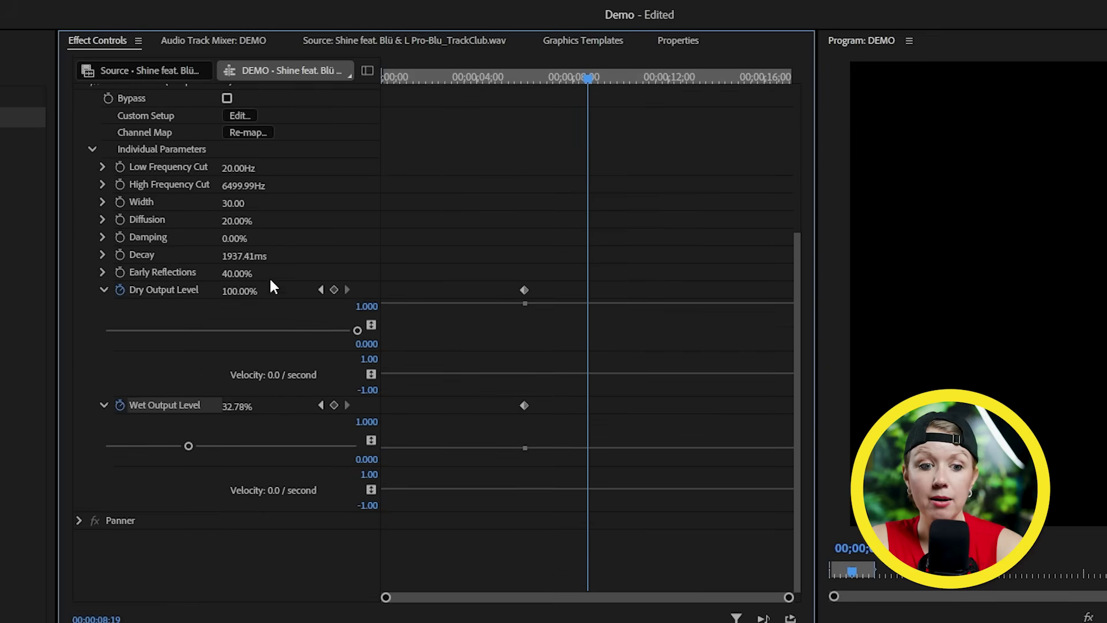
left_click_drag(350, 329, 176, 330)
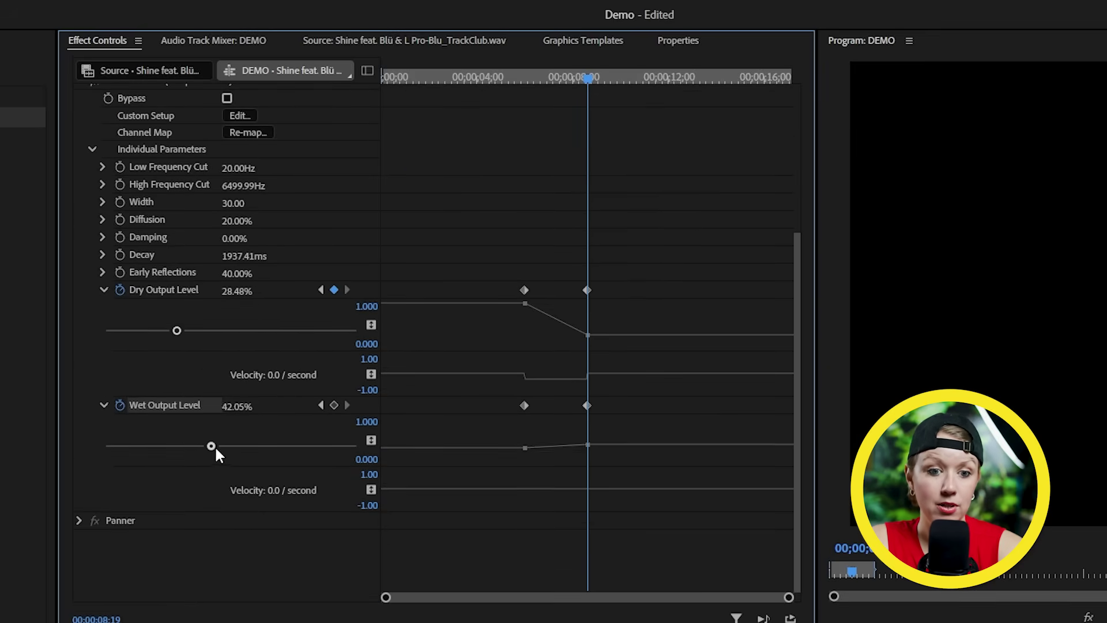
left_click_drag(211, 446, 366, 445)
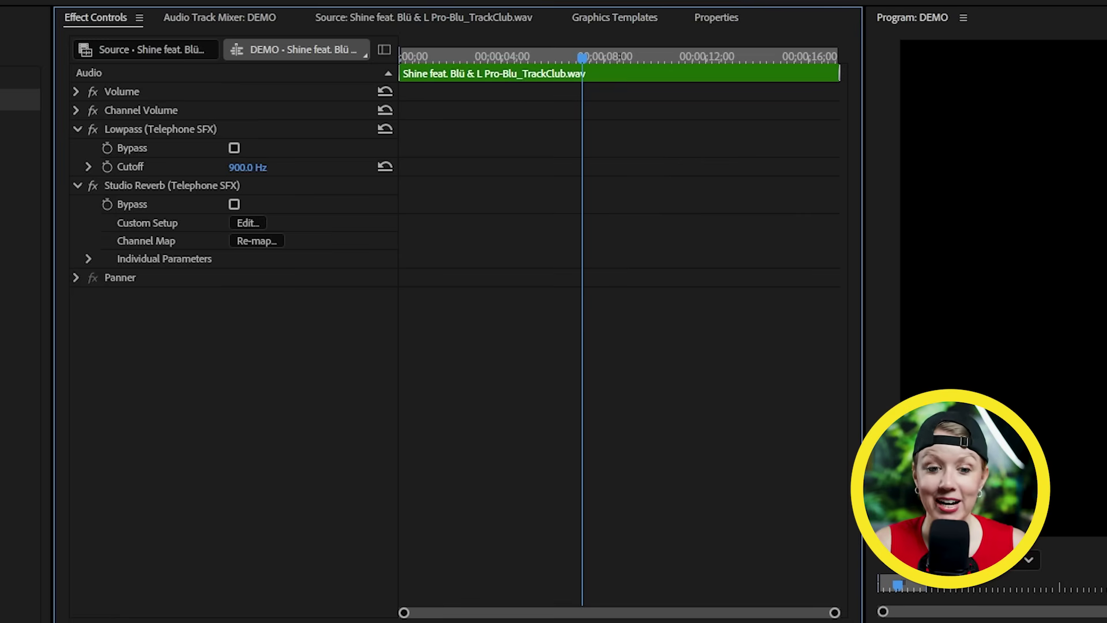
- Move Lowpass below Studio Reverb, disable it, and apply the Outside Club reverb preset
left_click_drag(164, 123, 176, 246)
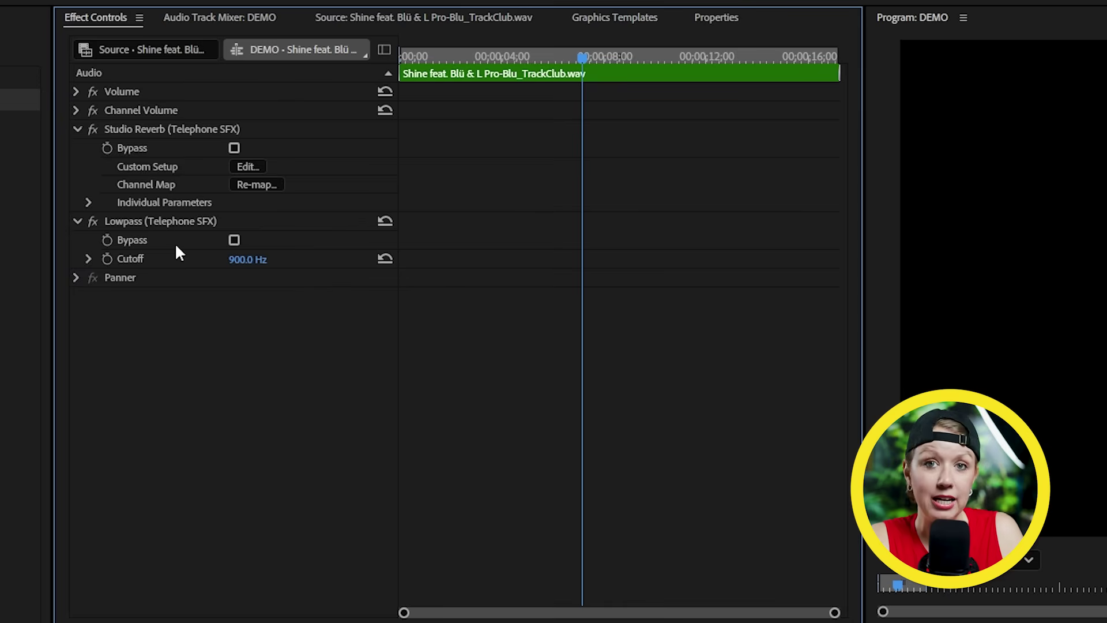
left_click(93, 220)
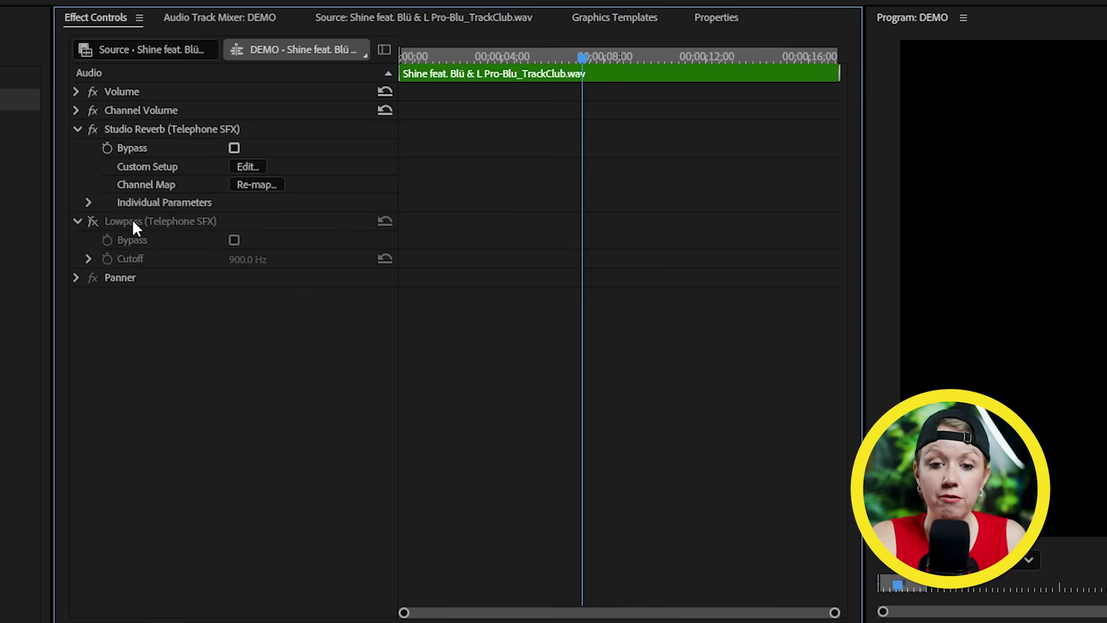
left_click(230, 167)
left_click(604, 373)
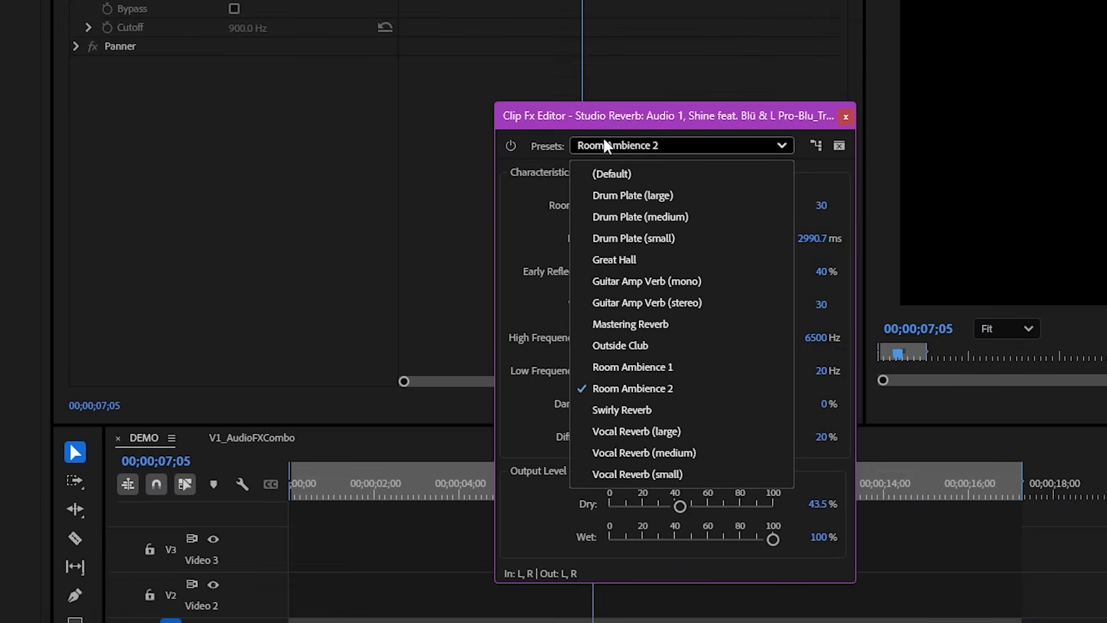
left_click(635, 344)
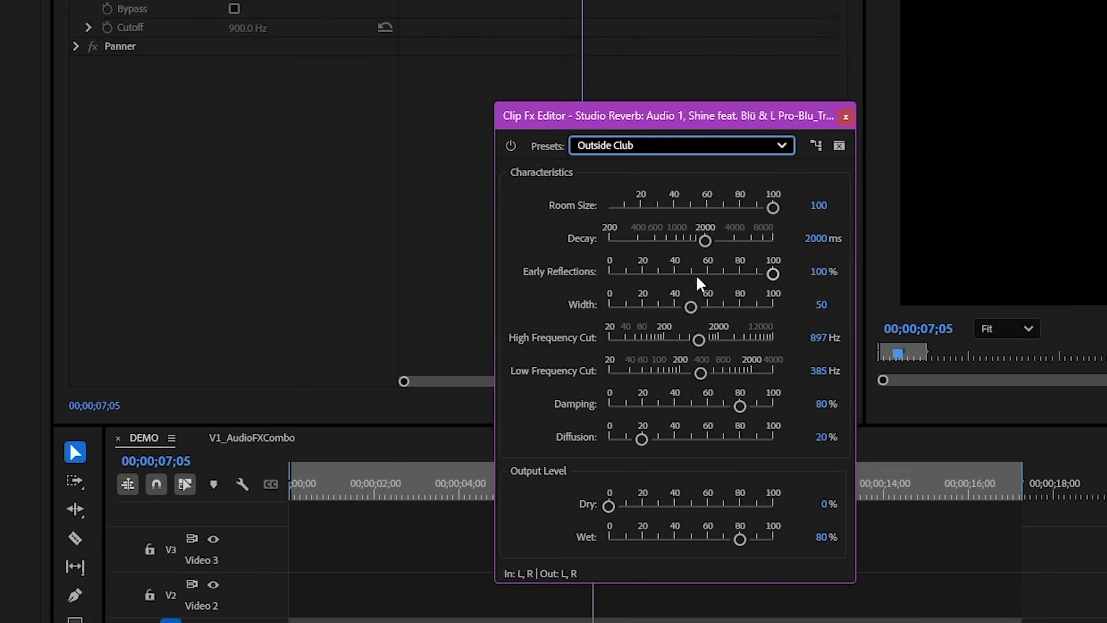
- Set the reverb Decay to 2527 ms and Wet to 100%, then play the song from the start
left_click_drag(706, 240, 717, 238)
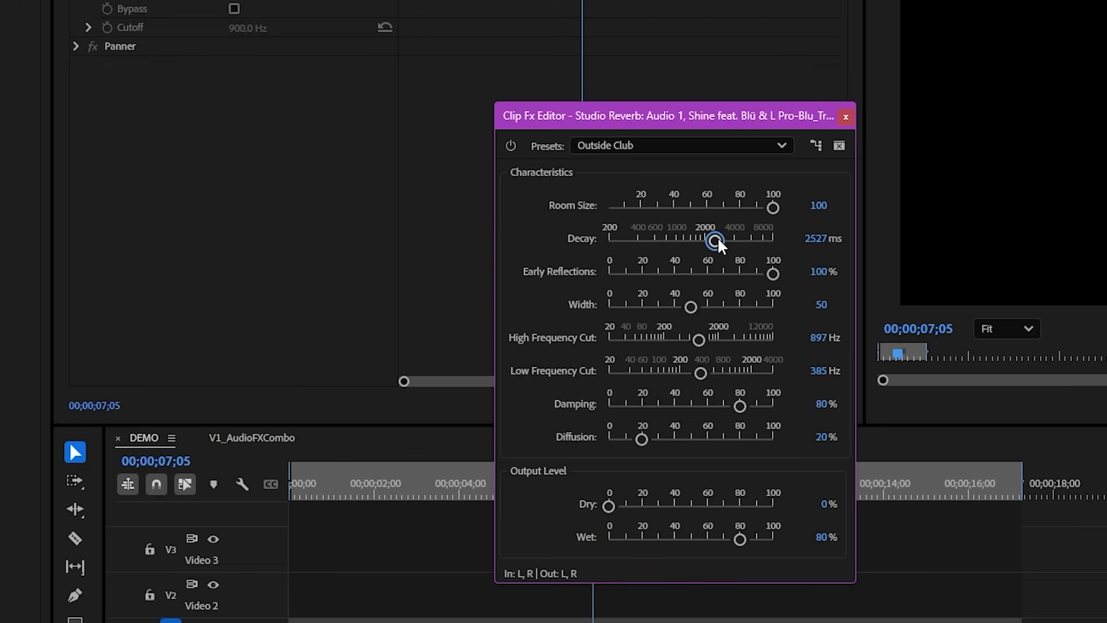
left_click_drag(740, 538, 807, 534)
left_click(406, 569)
key("Home")
key("space")
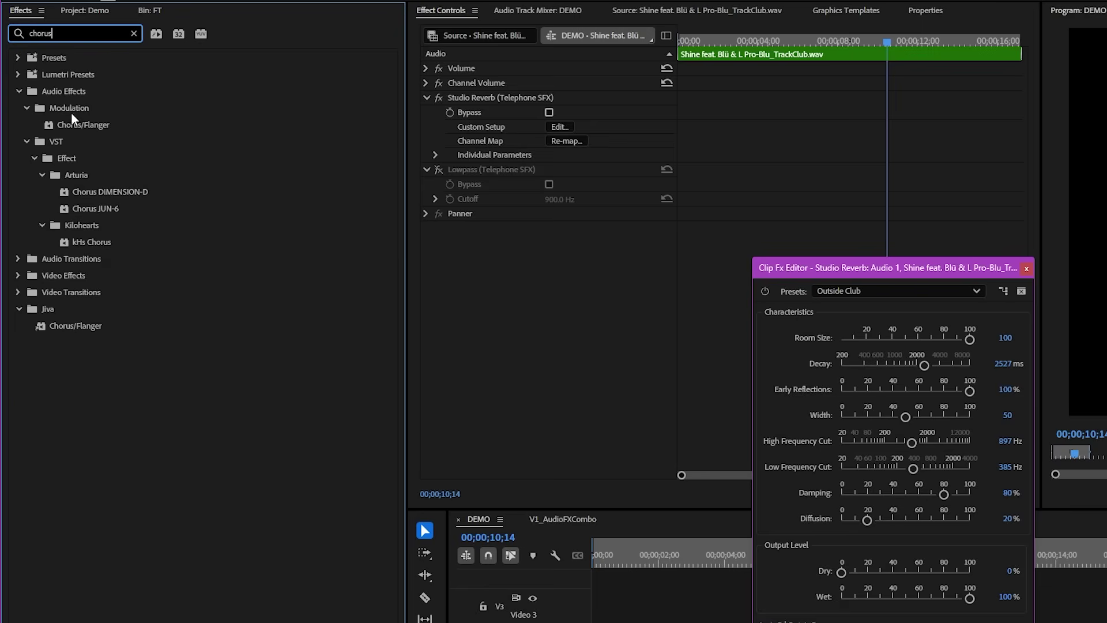
- Add Chorus/Flanger to the Shine clip, placing it between Studio Reverb and Lowpass
left_click(85, 123)
left_click_drag(69, 122, 135, 135)
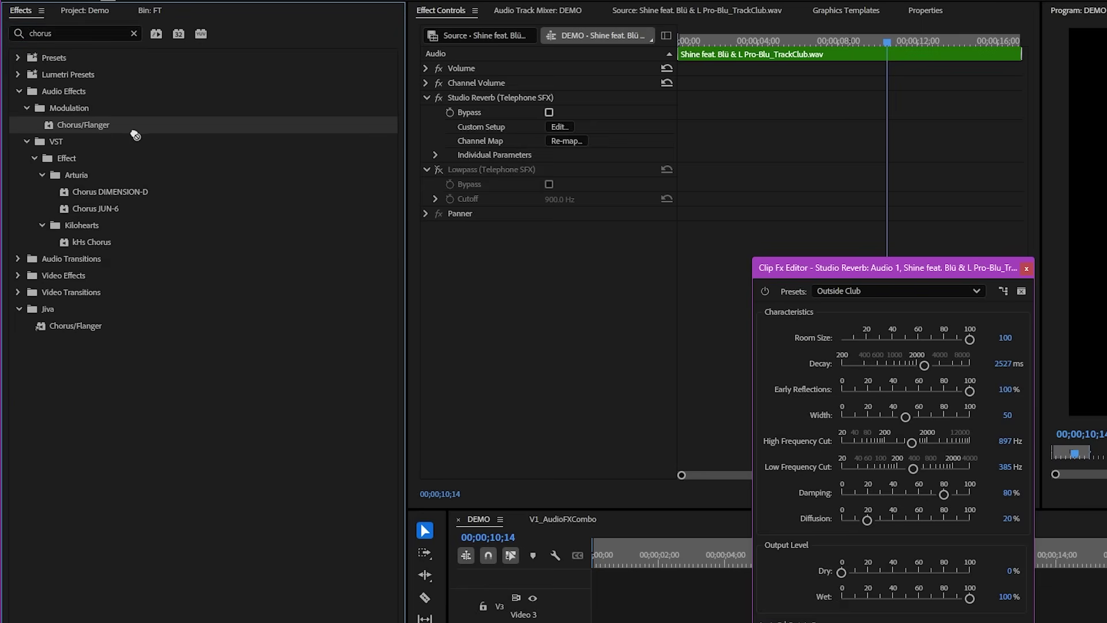
left_click_drag(479, 172, 533, 159)
- Keep Chorus/Flanger on Aggressive Flange at 82% intensity, then compare it placed ahead of the reverb
left_click(562, 199)
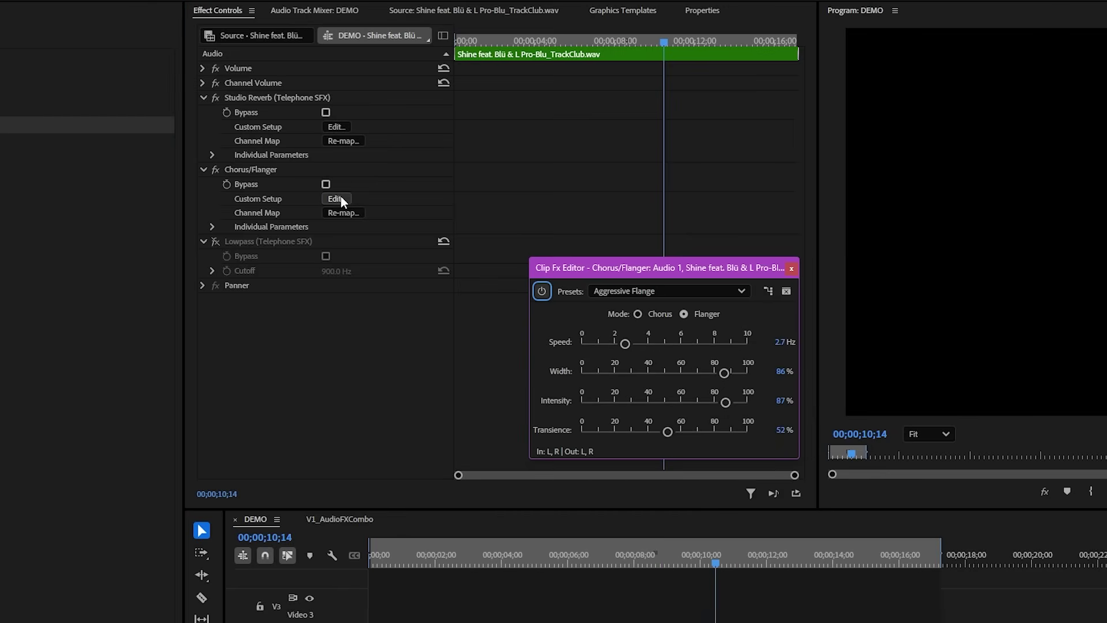
left_click(633, 289)
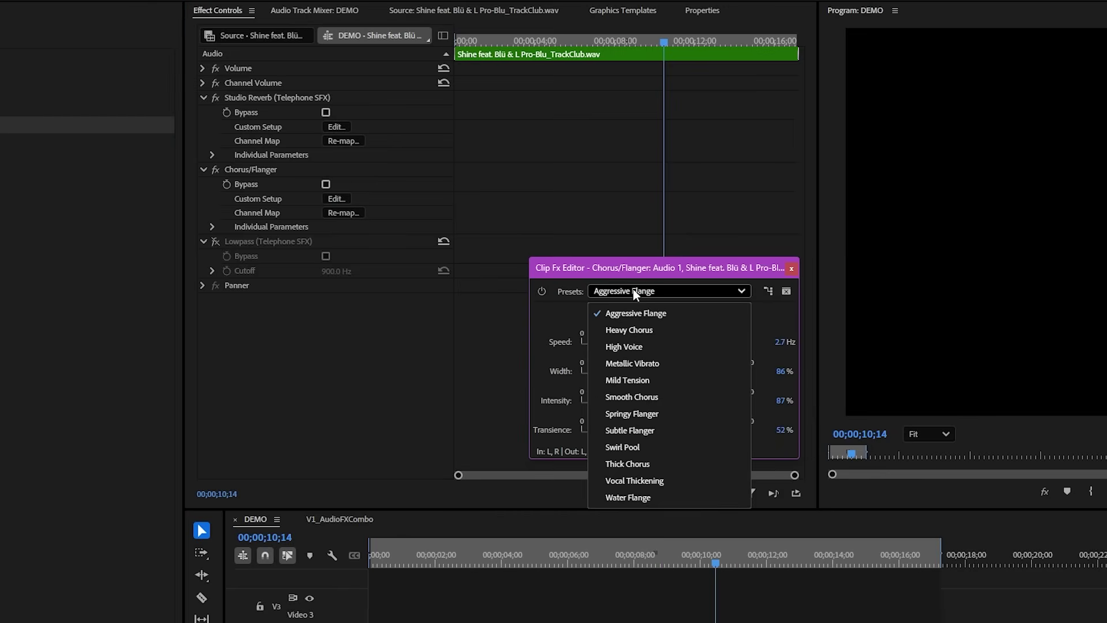
left_click(640, 290)
left_click_drag(725, 397, 717, 399)
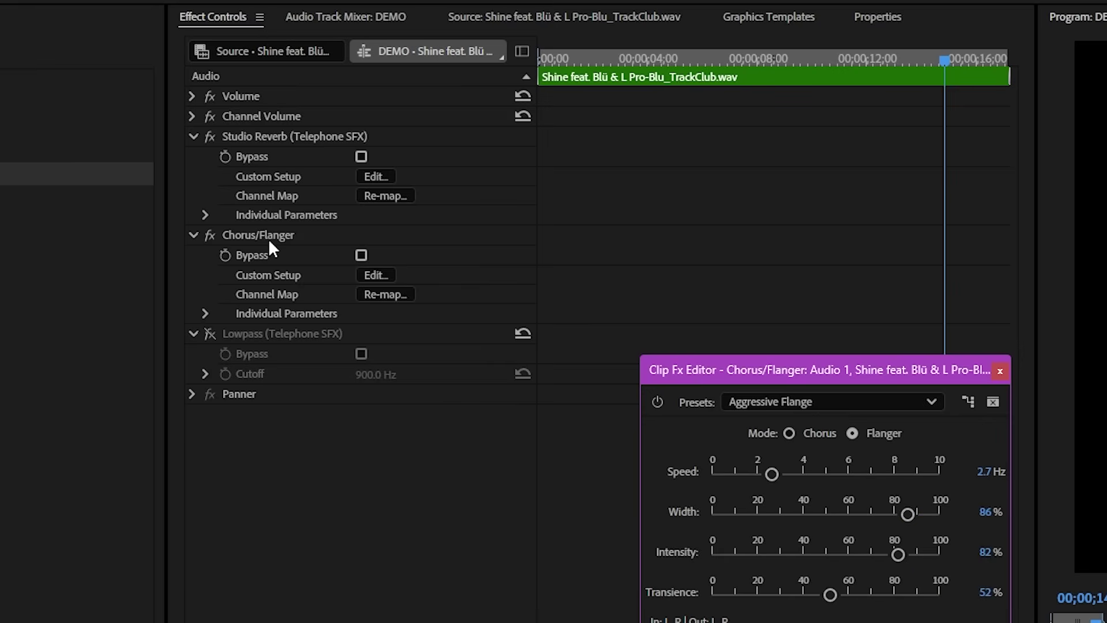
left_click_drag(268, 238, 271, 125)
left_click(409, 383)
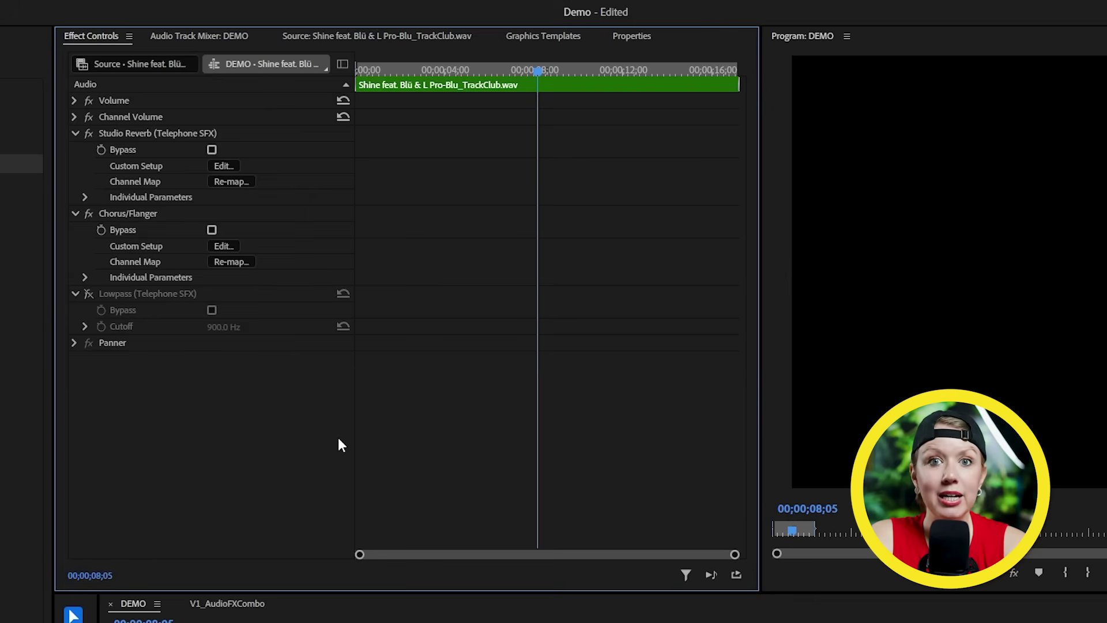
- Turn the song's Lowpass back on, drop its cutoff to 748.9 Hz, and play the sequence
left_click(88, 294)
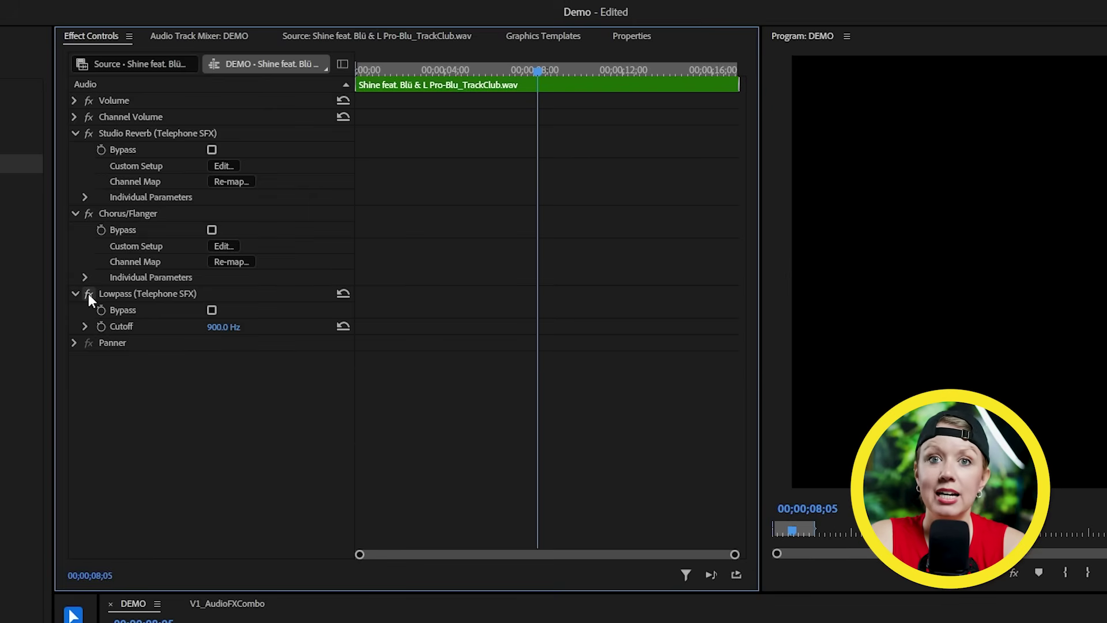
left_click_drag(223, 326, 259, 326)
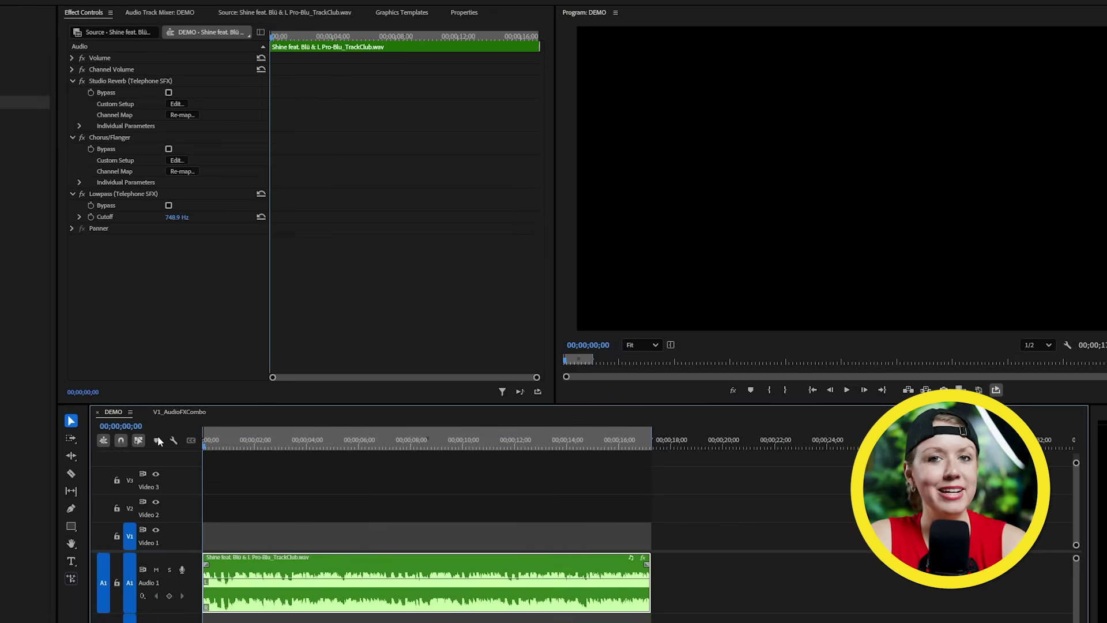
key("space")
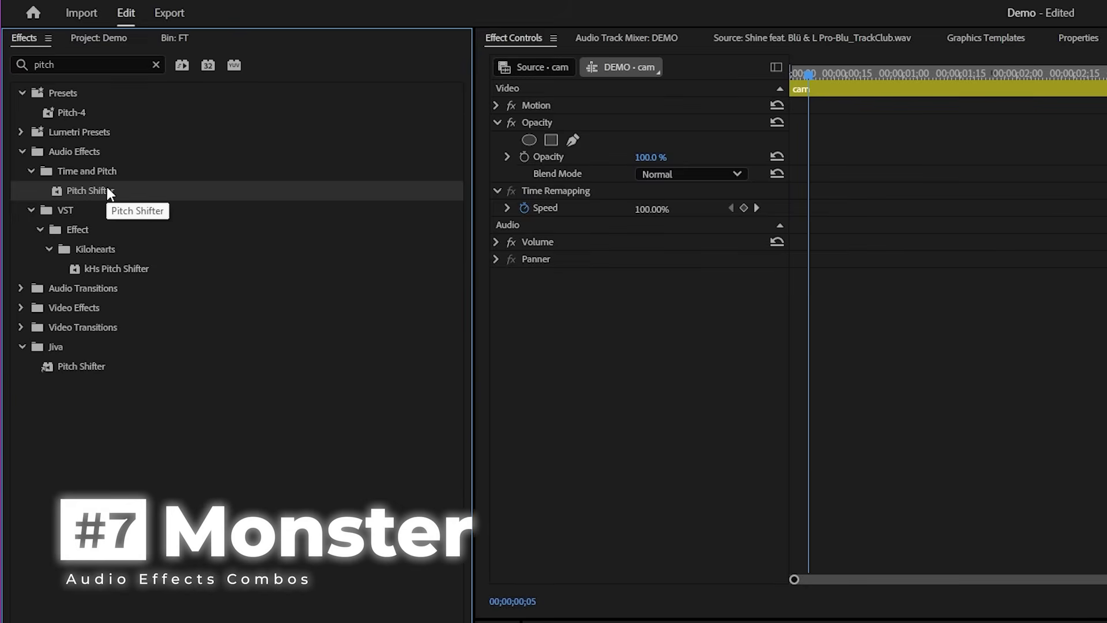
- Add Pitch Shifter at -3 semitones to the cam clip, then add Hard Limiter below Distortion
left_click_drag(106, 185, 559, 296)
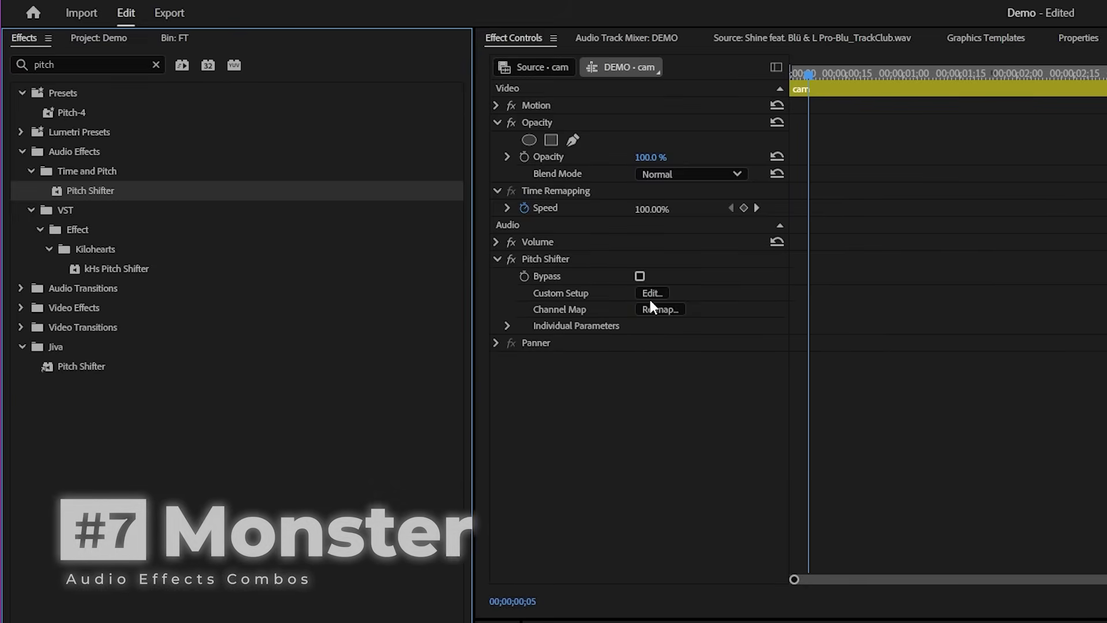
left_click_drag(1036, 472, 1016, 472)
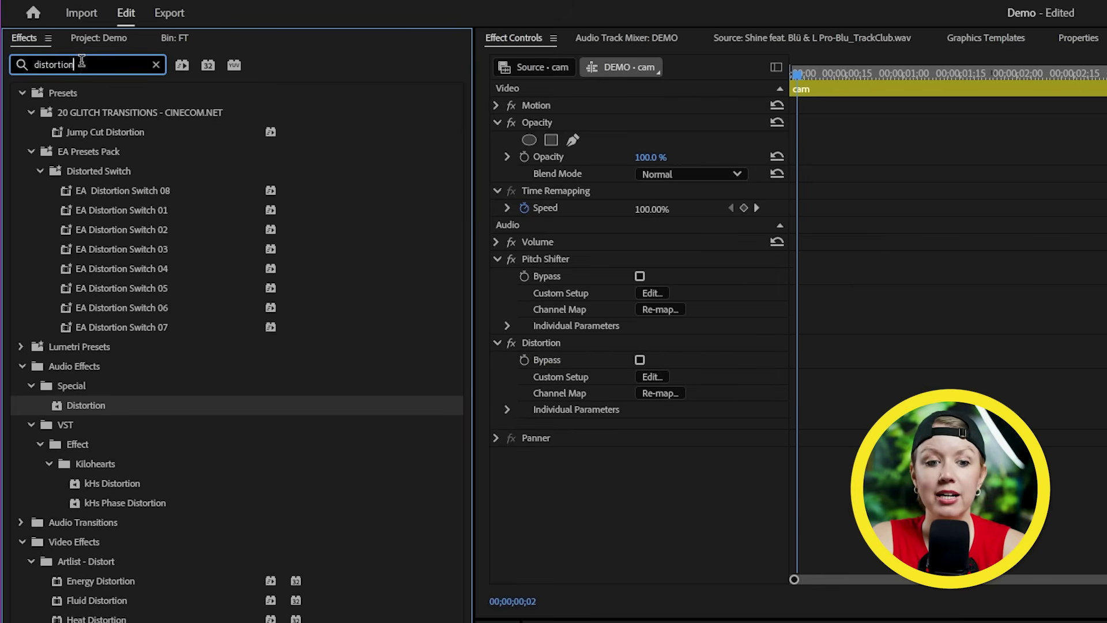
type("hard lim")
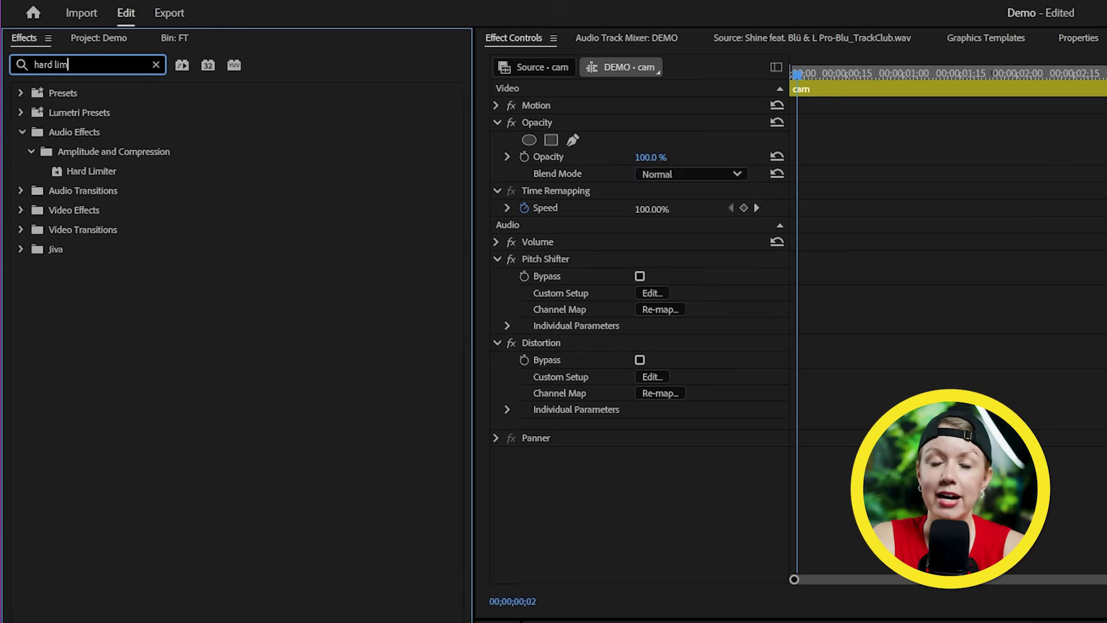
left_click_drag(75, 177, 551, 392)
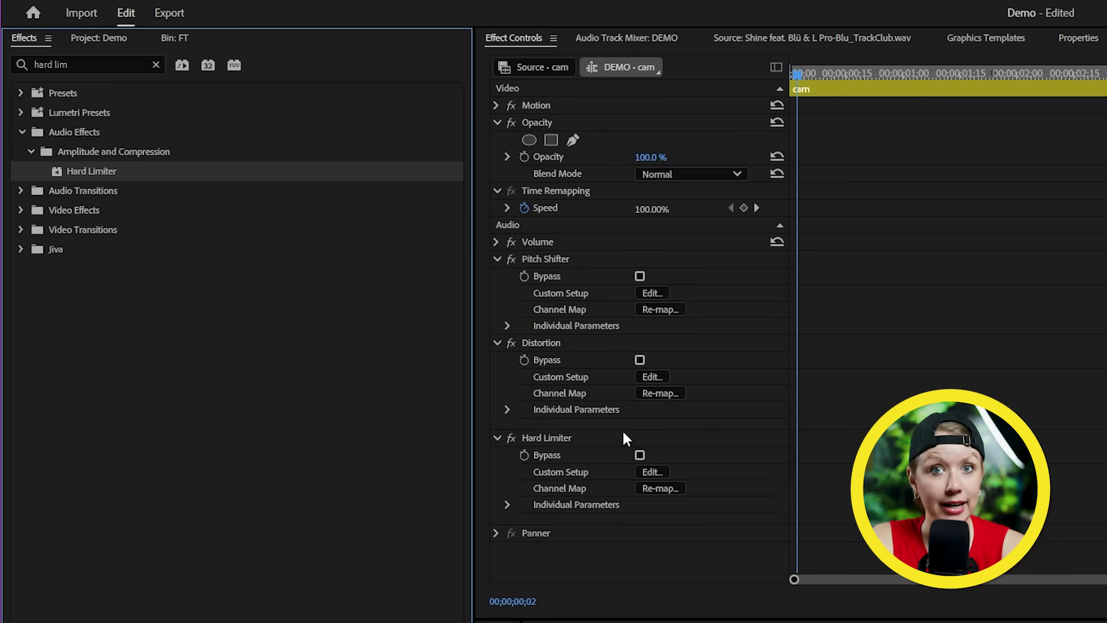
left_click(624, 438)
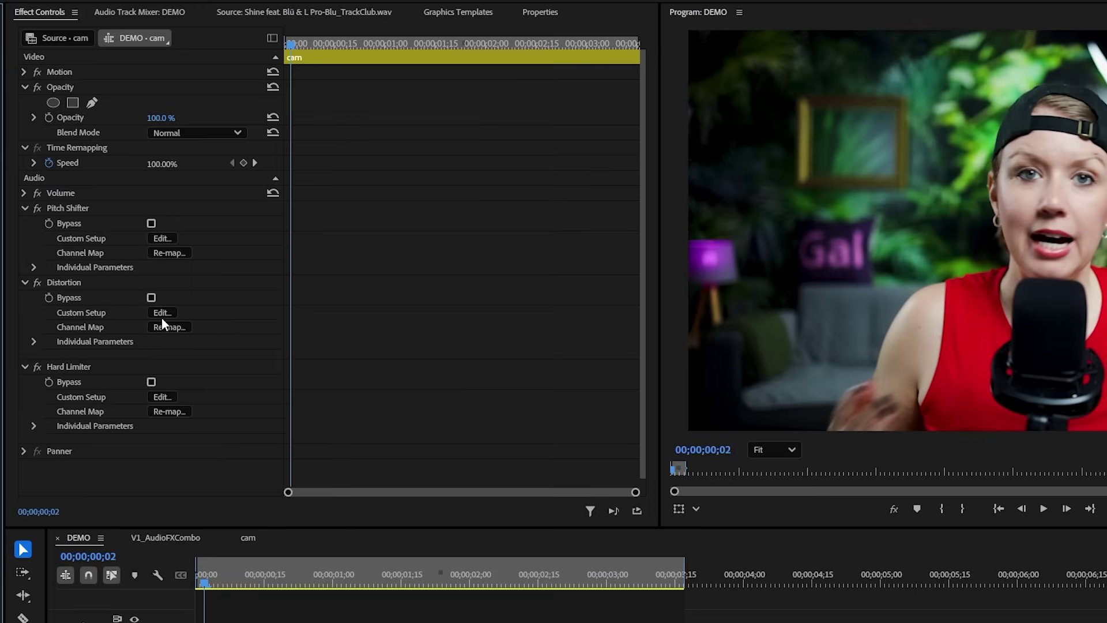
- Keep Distortion on GreenRoom-Angus and cut its Time Smoothing to 15%, previewing before and after
left_click(170, 312)
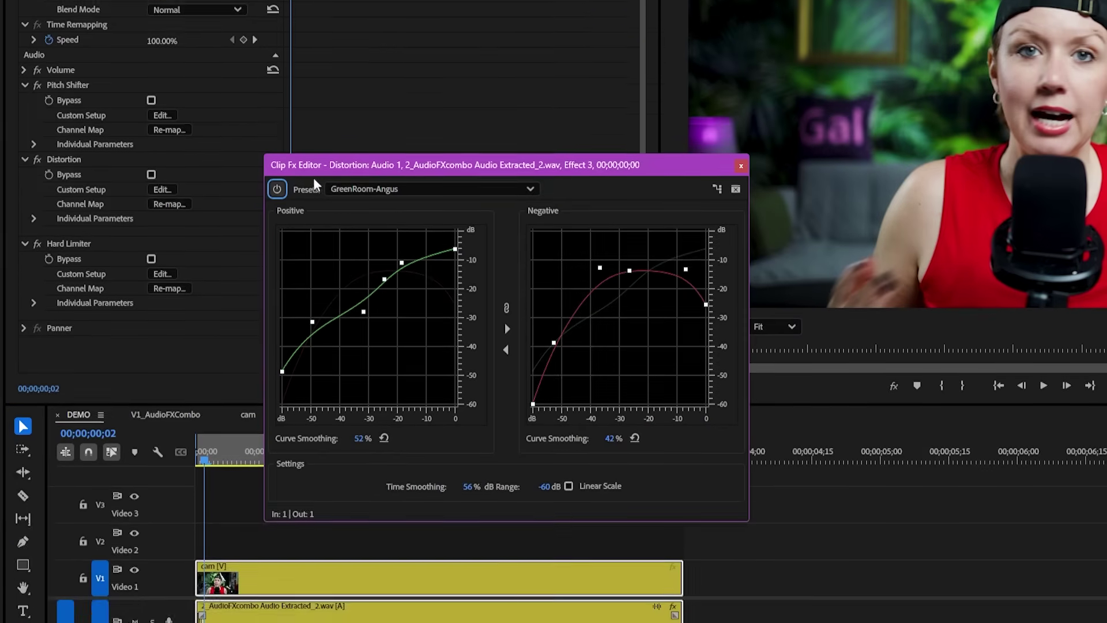
left_click(345, 310)
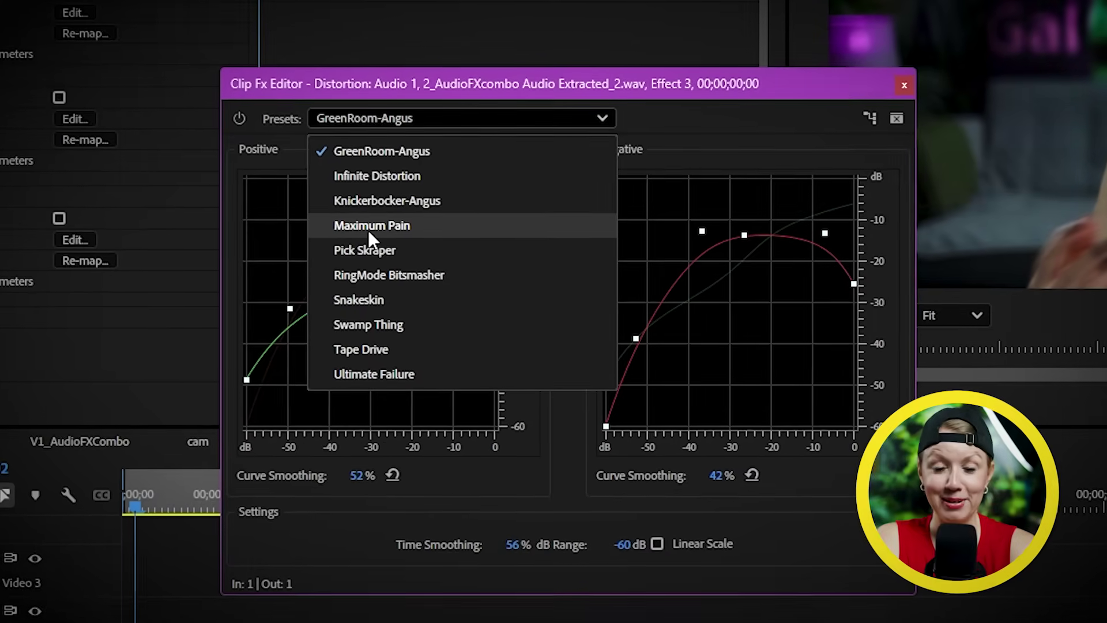
left_click(373, 120)
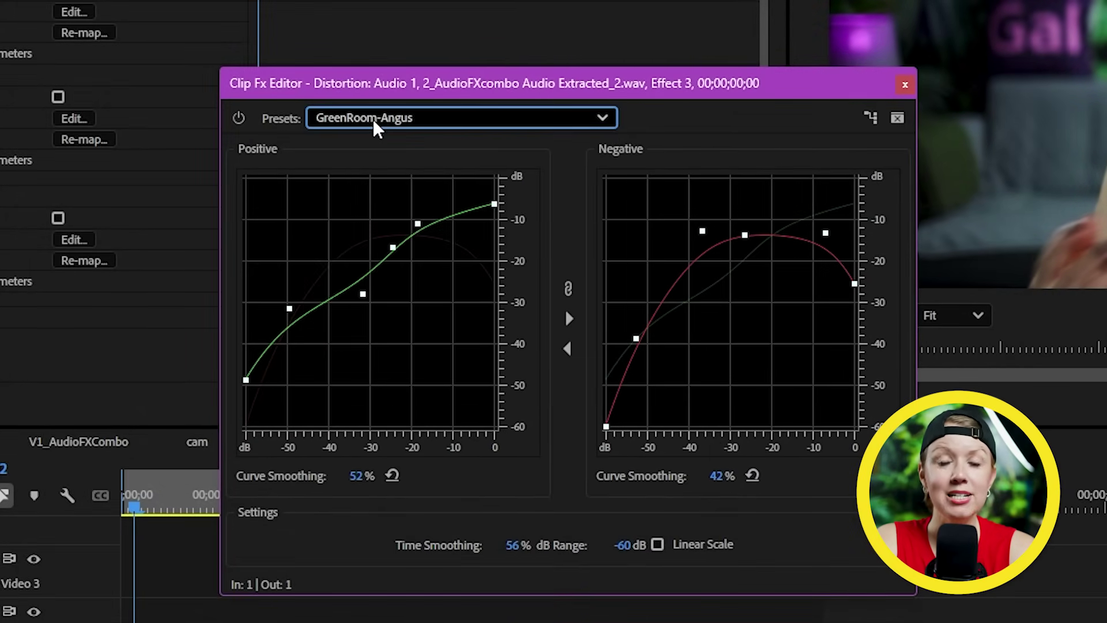
key("space")
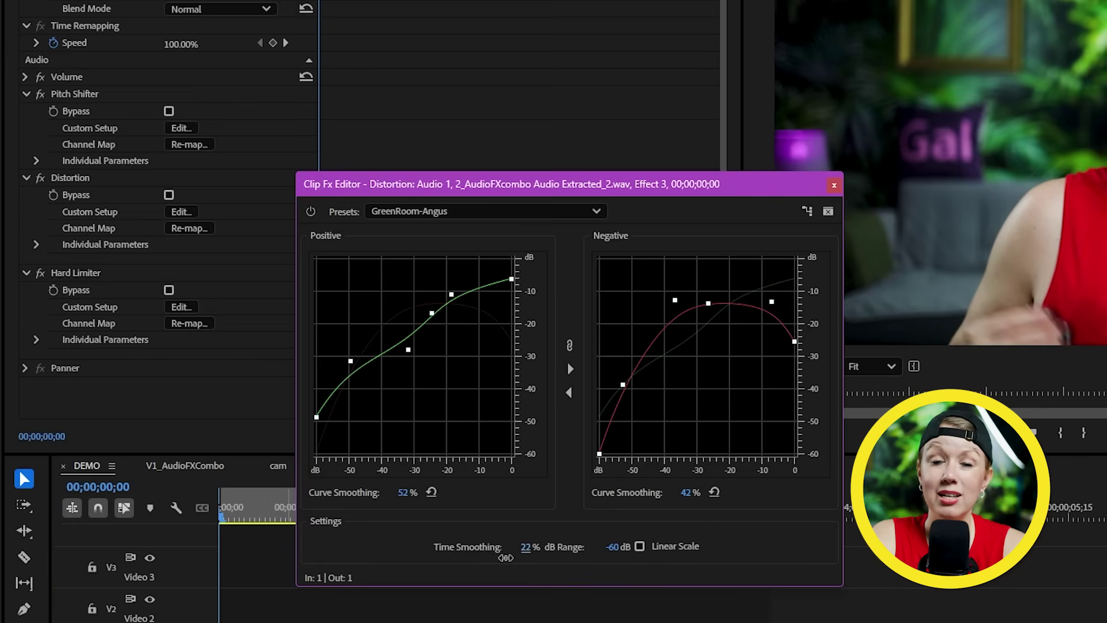
left_click_drag(505, 558, 496, 558)
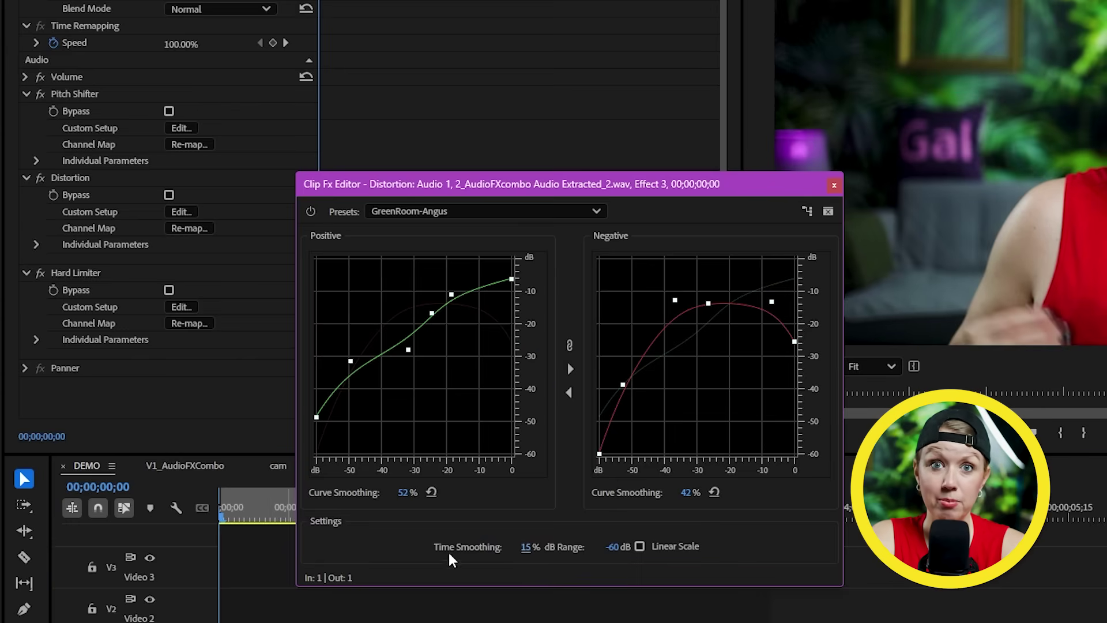
key("space")
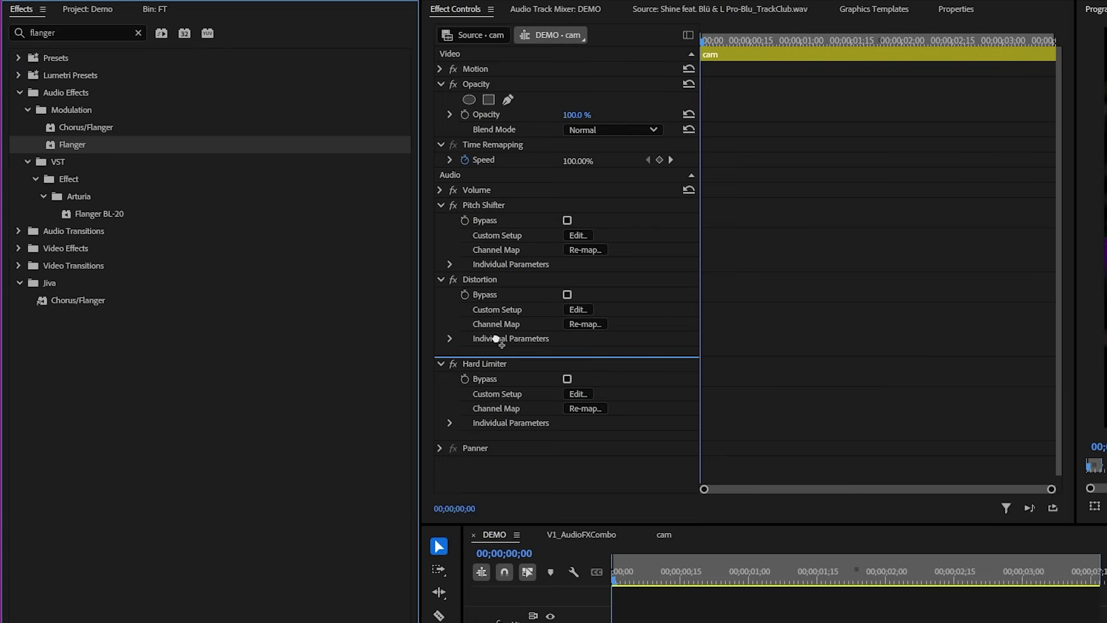
- Apply the Hell's Chorus flanger preset, raise its mix to 64.5%, and play the song
left_click(578, 394)
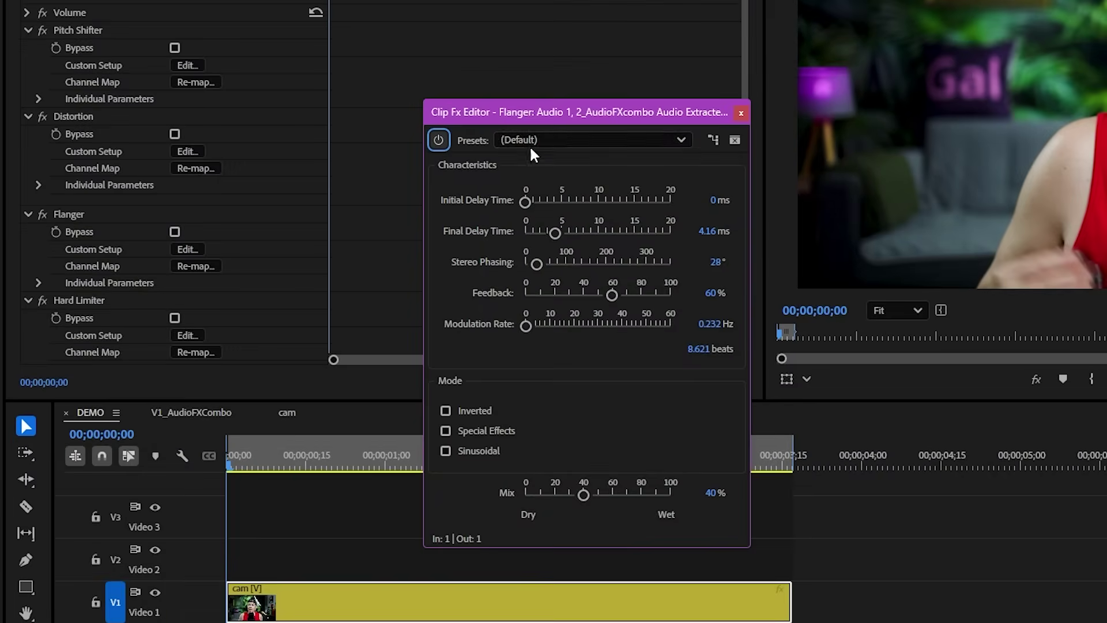
left_click(532, 143)
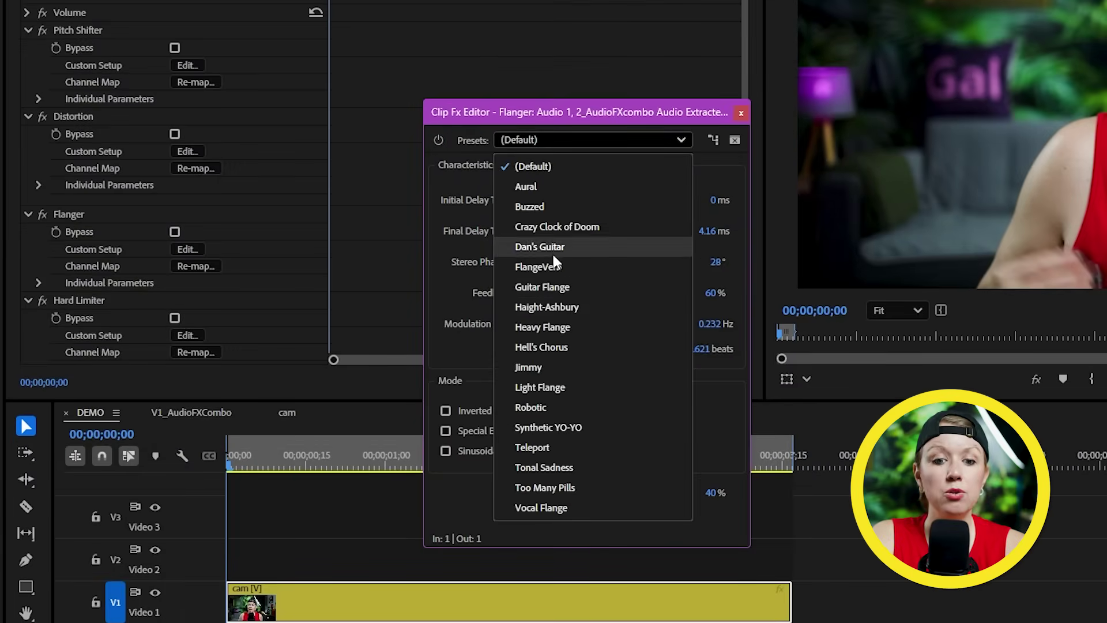
left_click(562, 346)
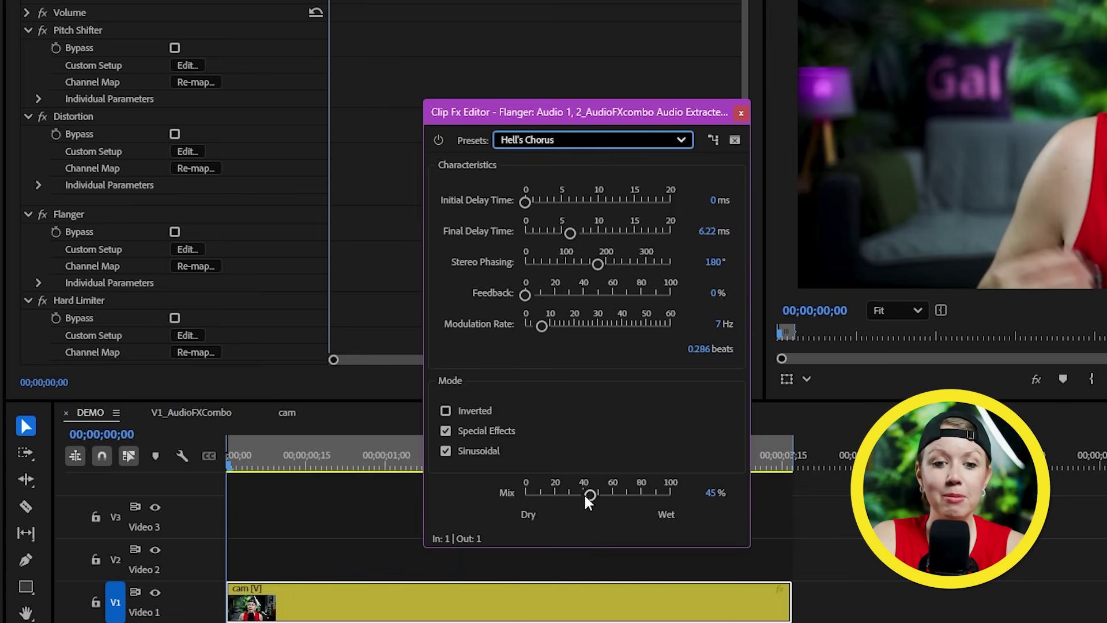
left_click_drag(588, 494, 619, 494)
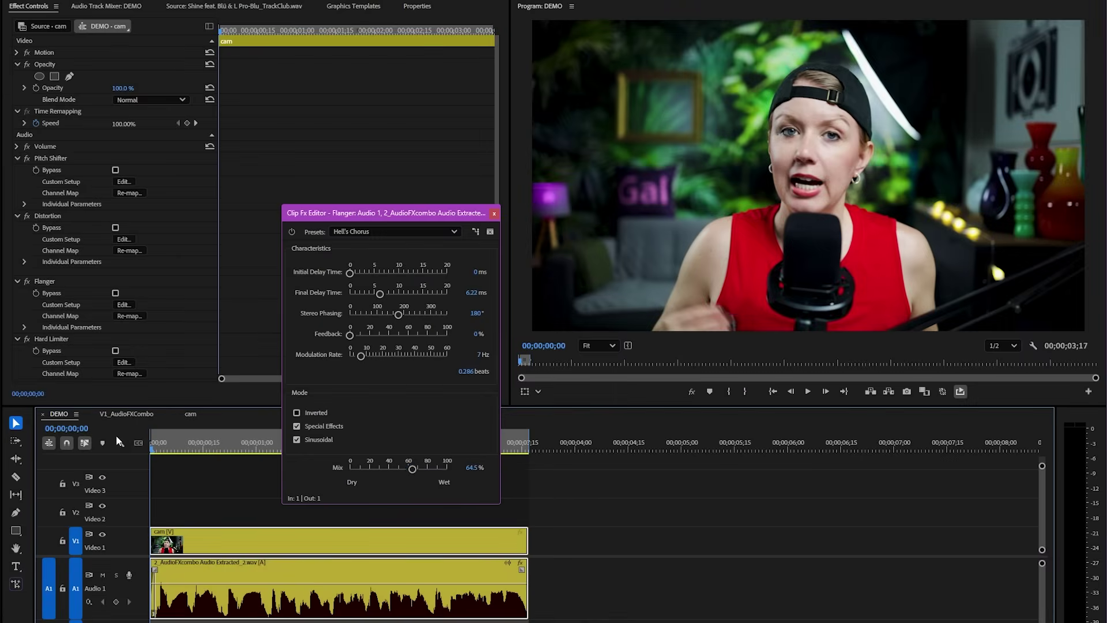
key("space")
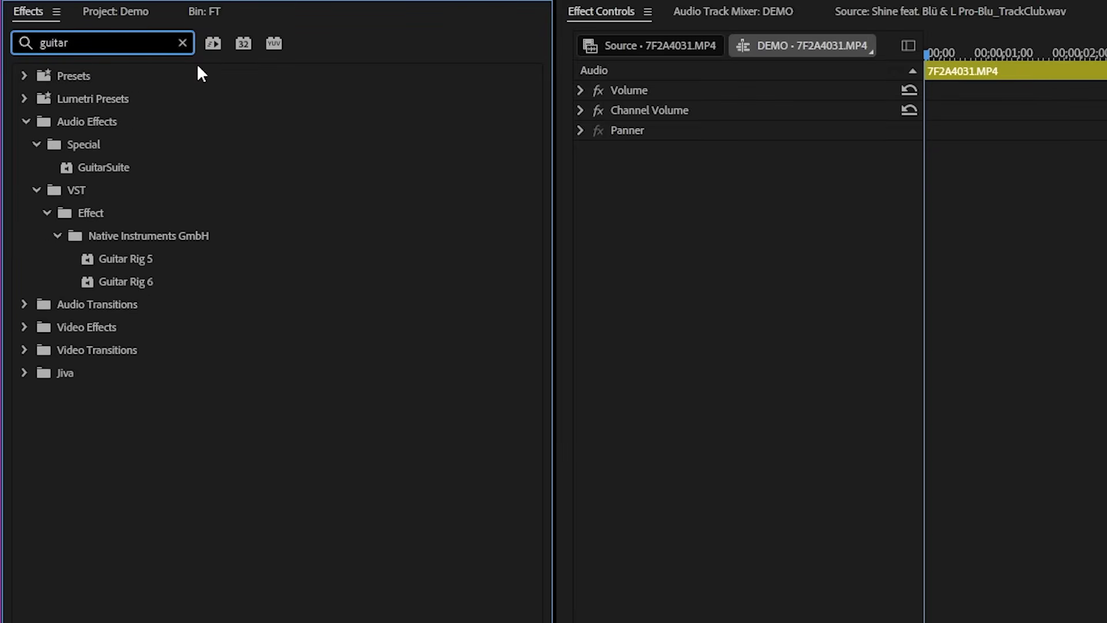
- Apply GuitarSuite to the clip's audio using the Driven Box preset at 86% mix
left_click(125, 173)
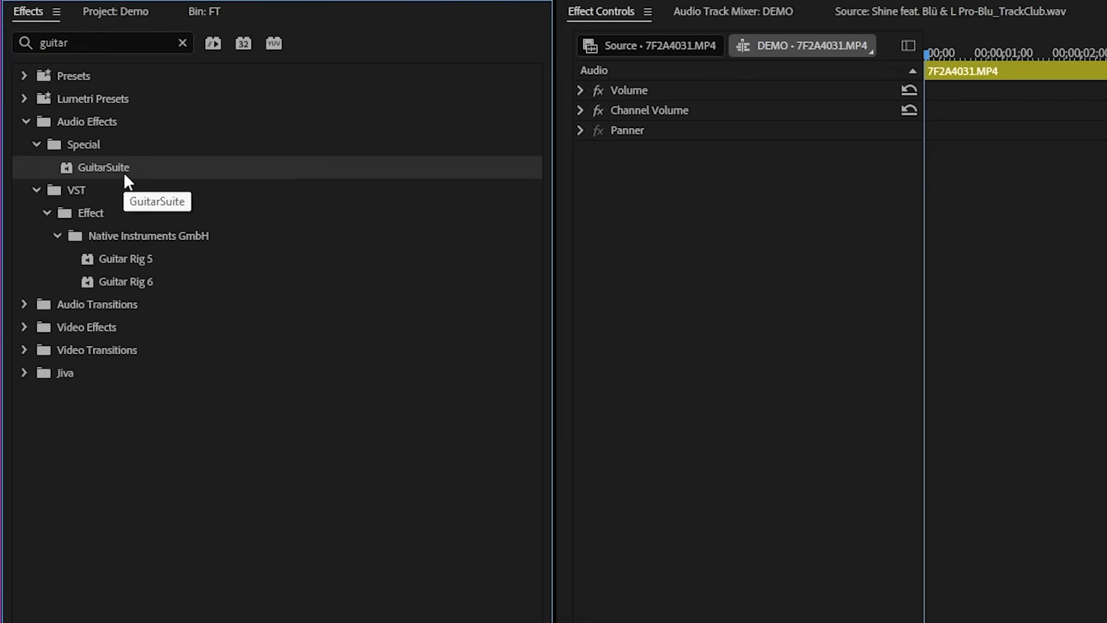
left_click_drag(126, 173, 291, 525)
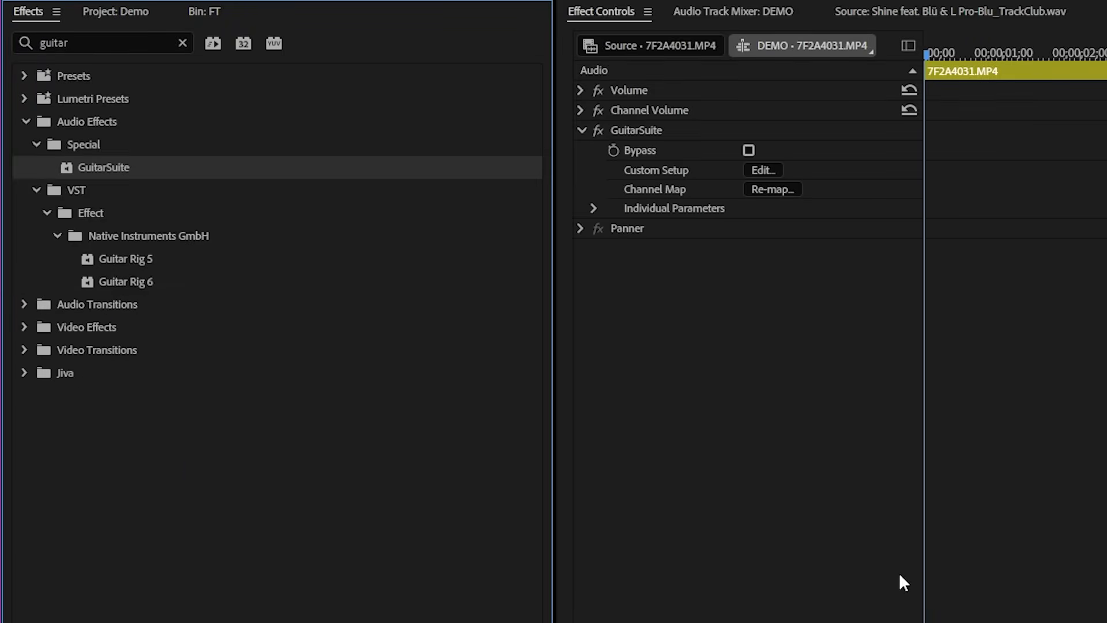
left_click(766, 172)
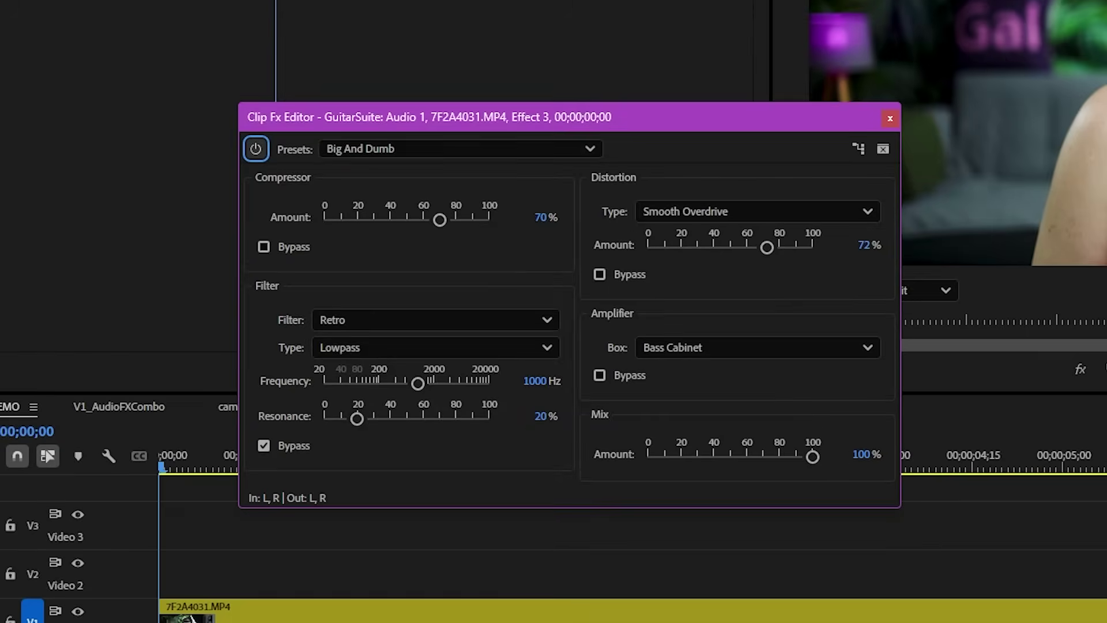
left_click(385, 145)
left_click(381, 226)
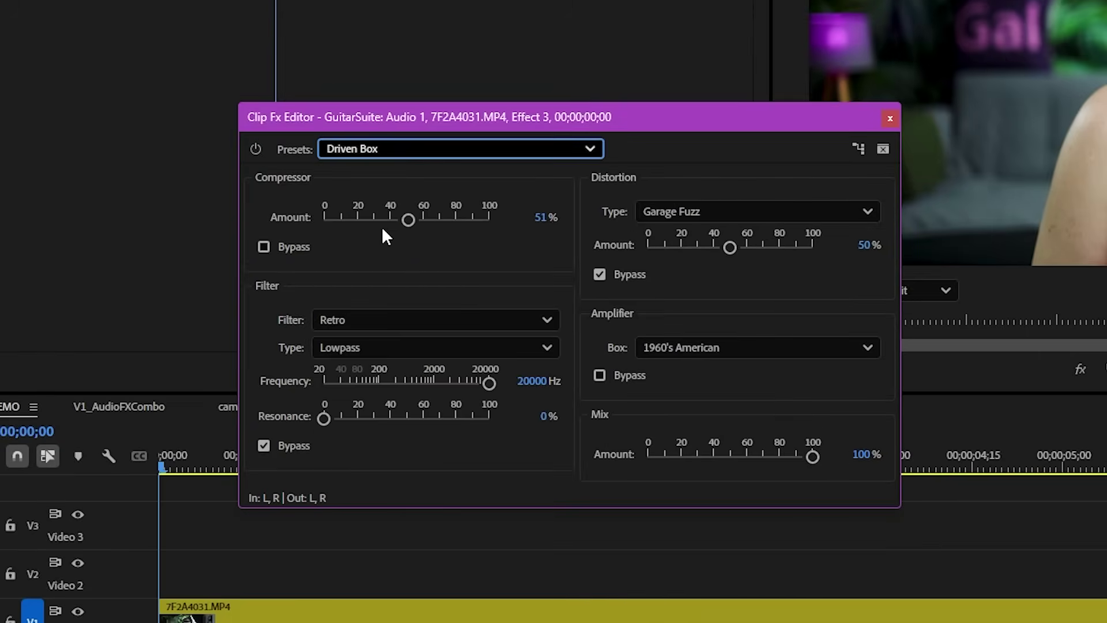
left_click_drag(811, 458, 795, 457)
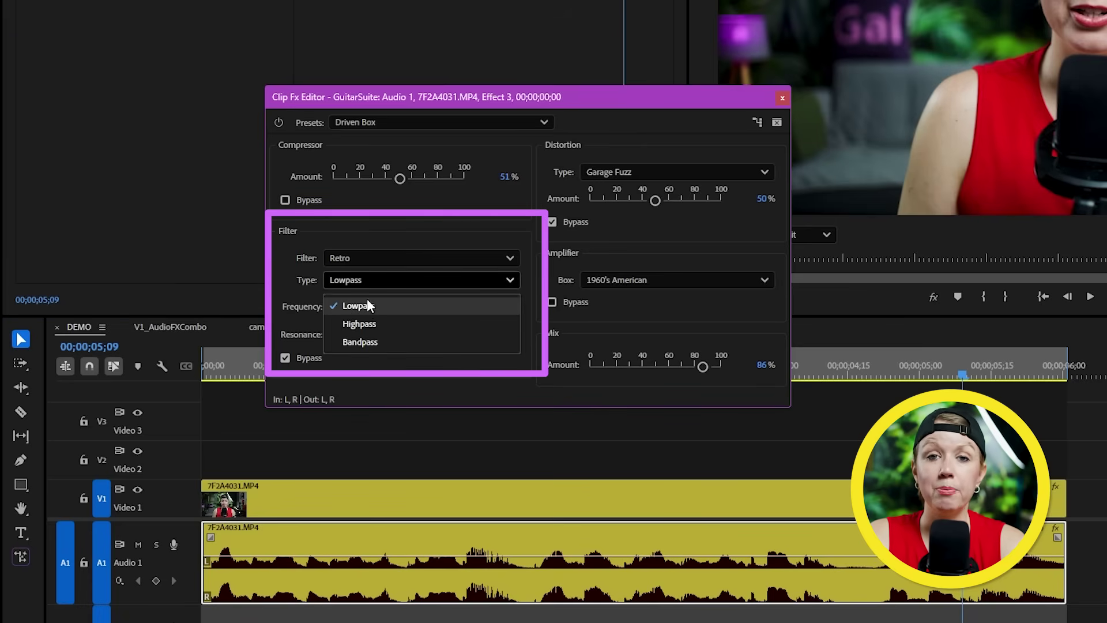
- Activate GuitarSuite's lowpass filter and tune its cutoff to about 4985 Hz while playing back
left_click(366, 305)
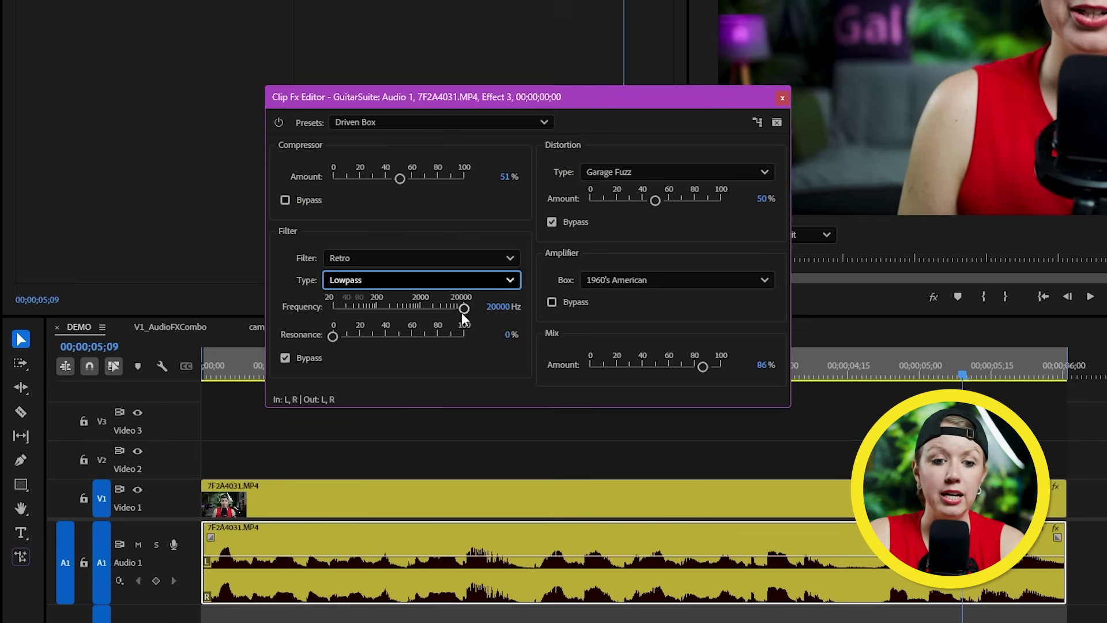
left_click_drag(461, 312, 409, 310)
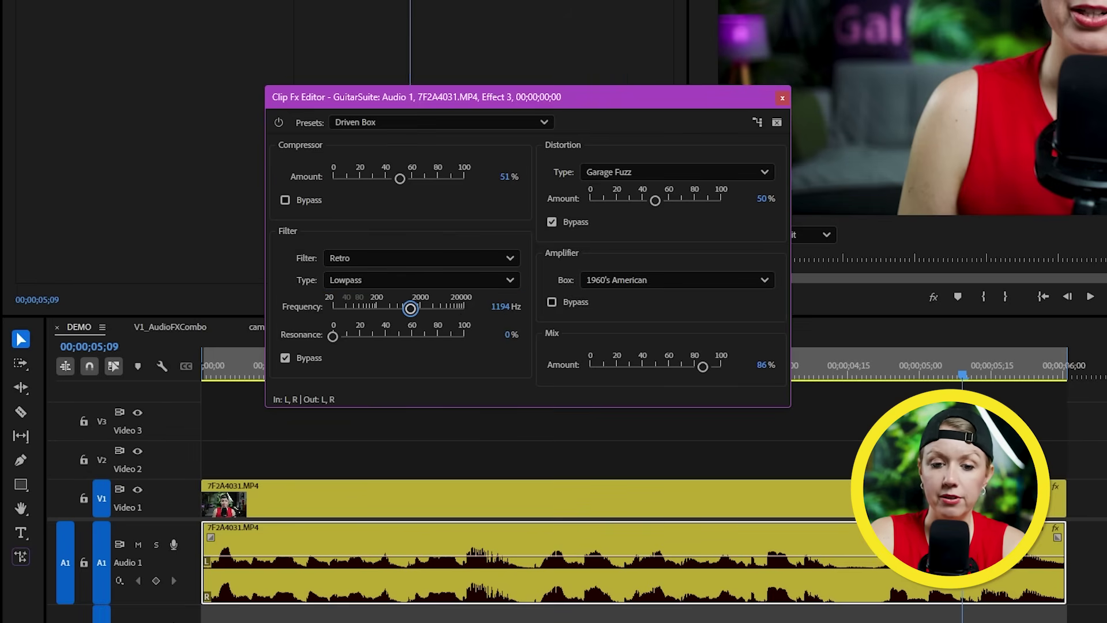
key("Home")
key("space")
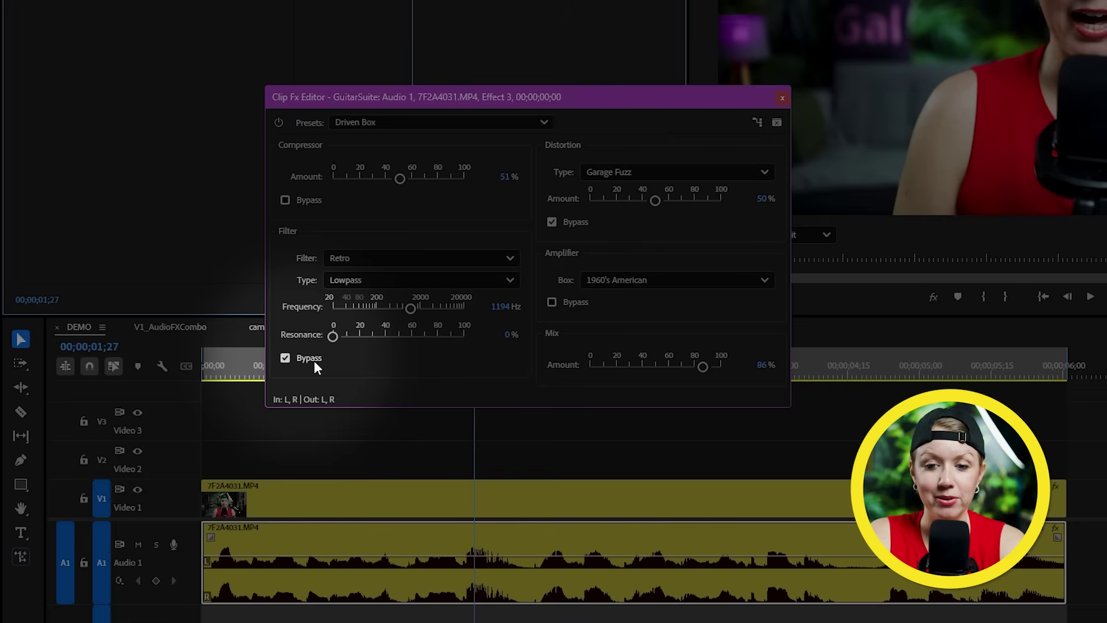
left_click(285, 358)
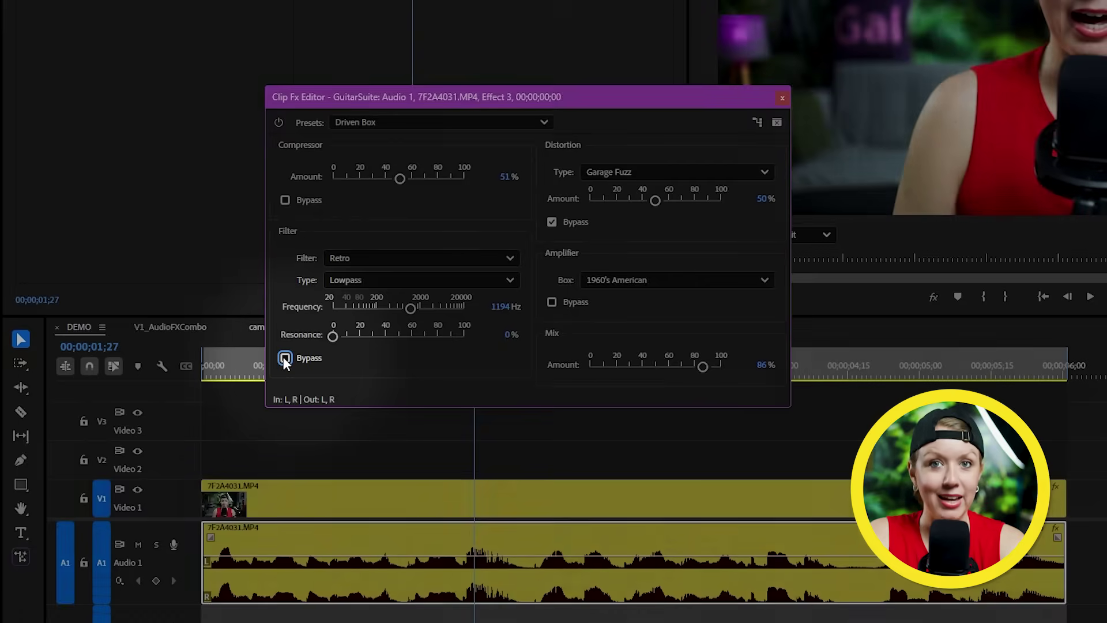
key("space")
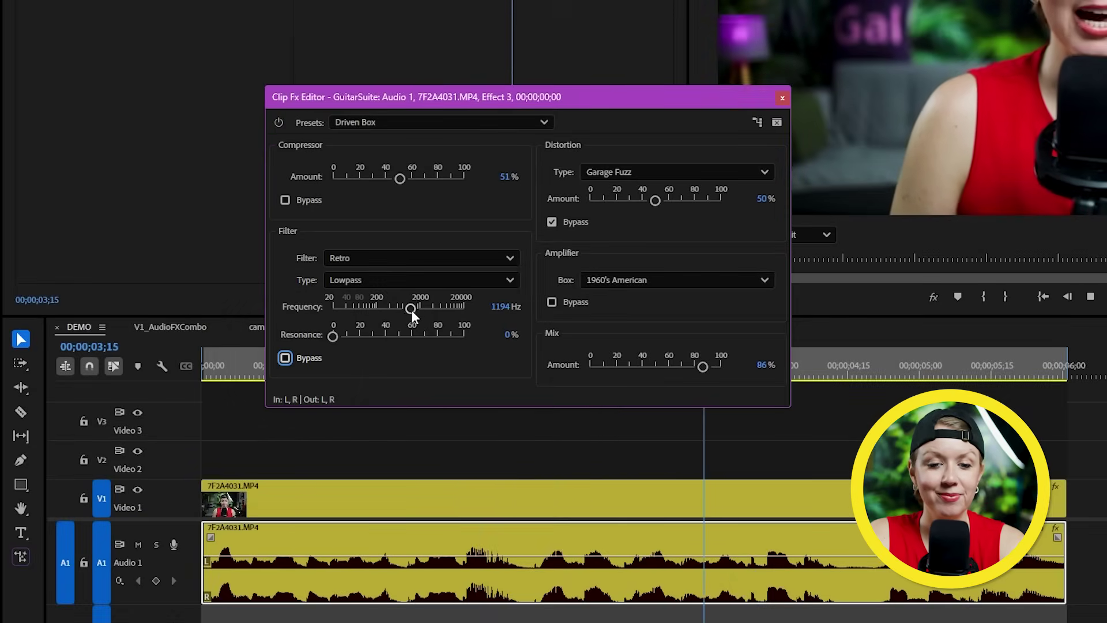
left_click_drag(410, 309, 440, 310)
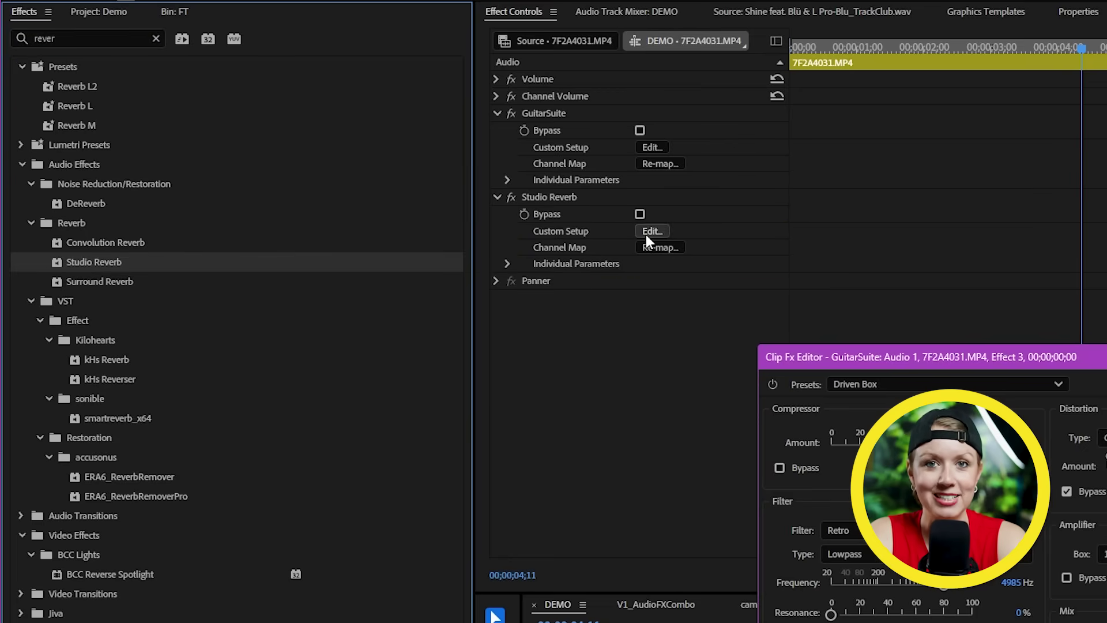
- Set Studio Reverb to the Room Ambience 1 preset with the dry level lowered to about 44.7%
left_click(650, 231)
left_click(899, 382)
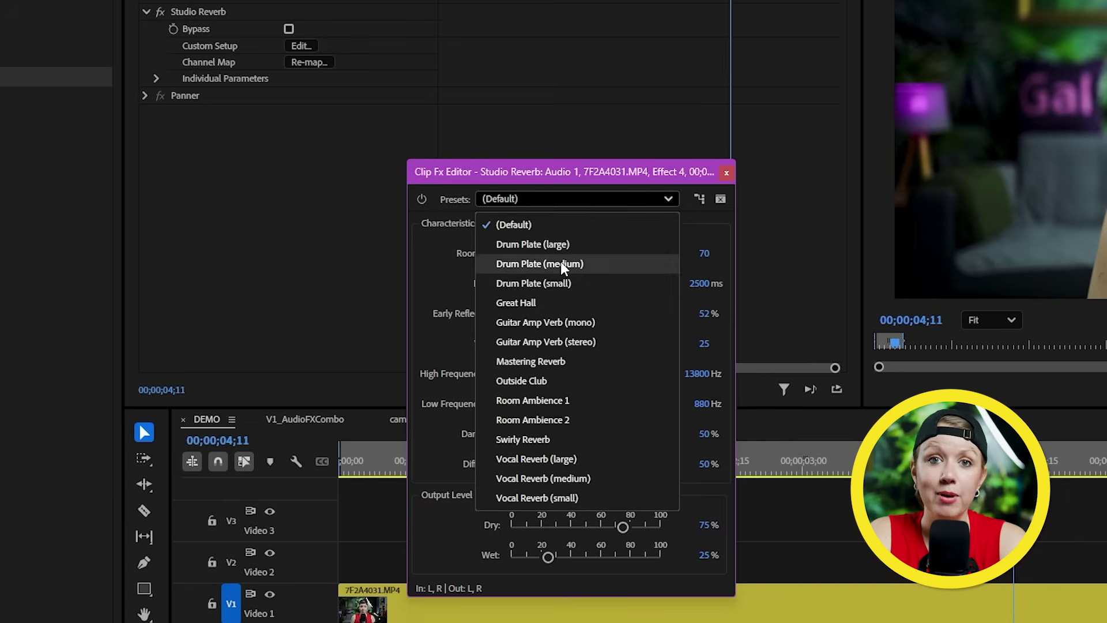
left_click(579, 400)
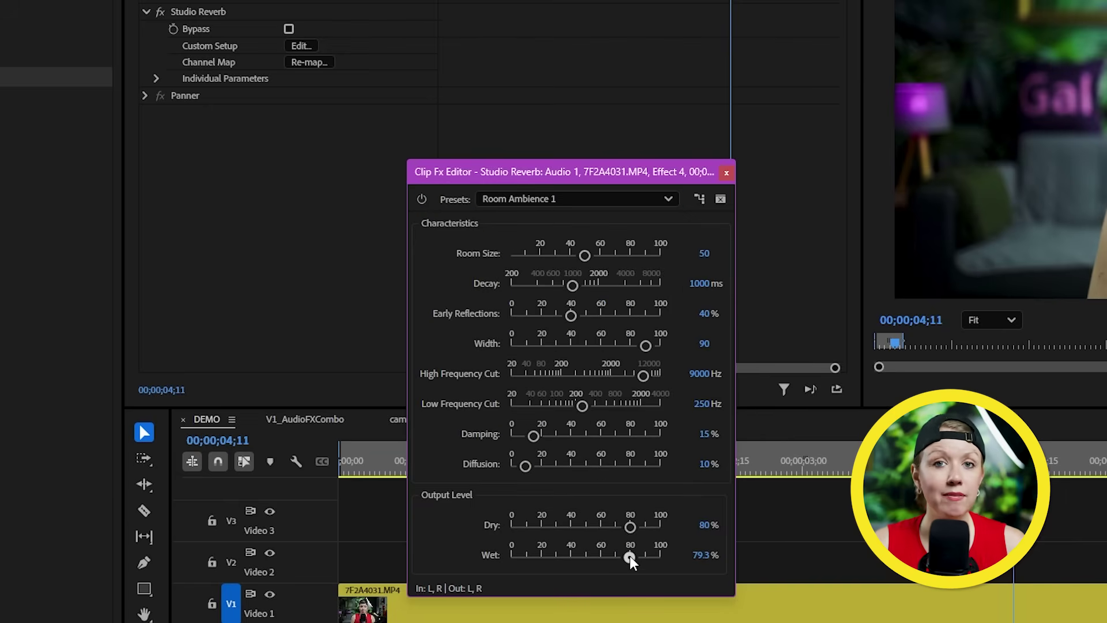
left_click_drag(631, 530, 579, 528)
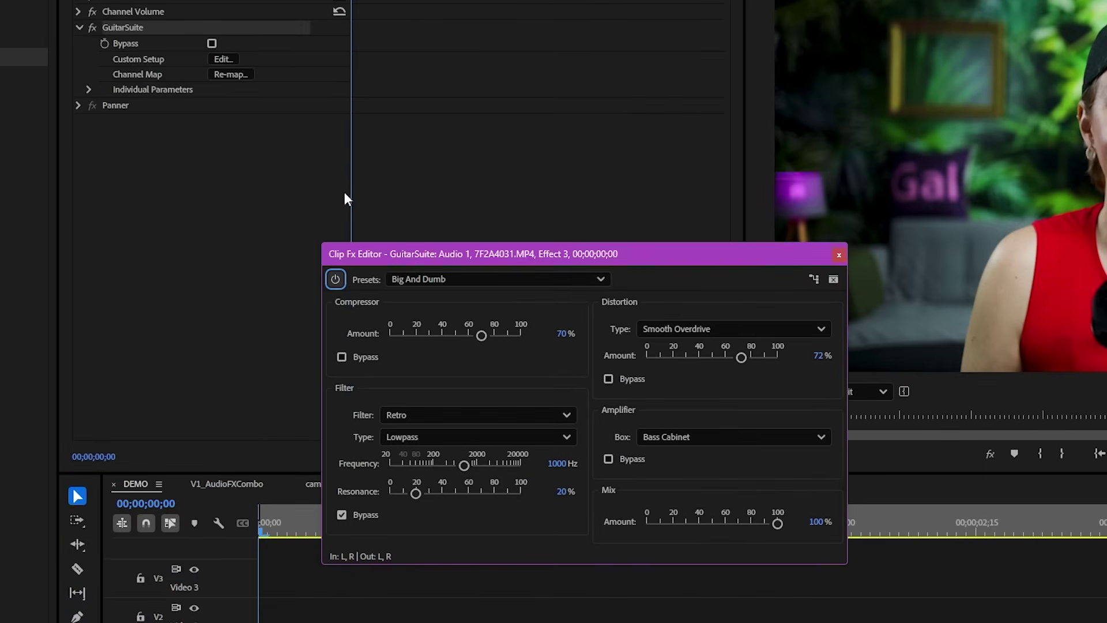
- Switch GuitarSuite to Drum Suite with the lowpass filter active at 7279 Hz, then play it
left_click(413, 380)
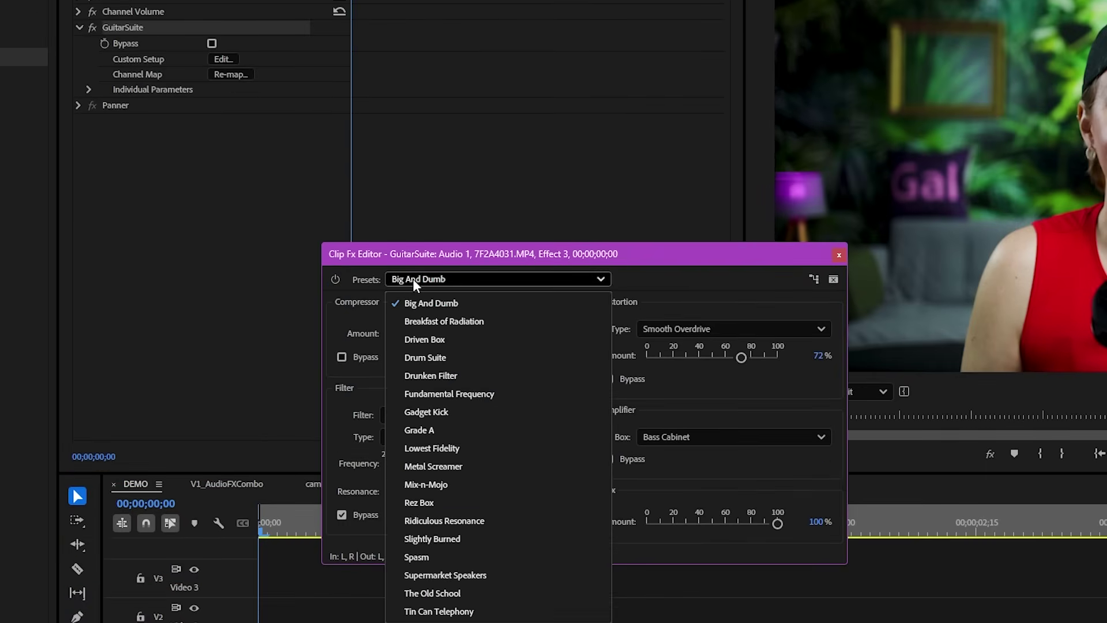
left_click(435, 358)
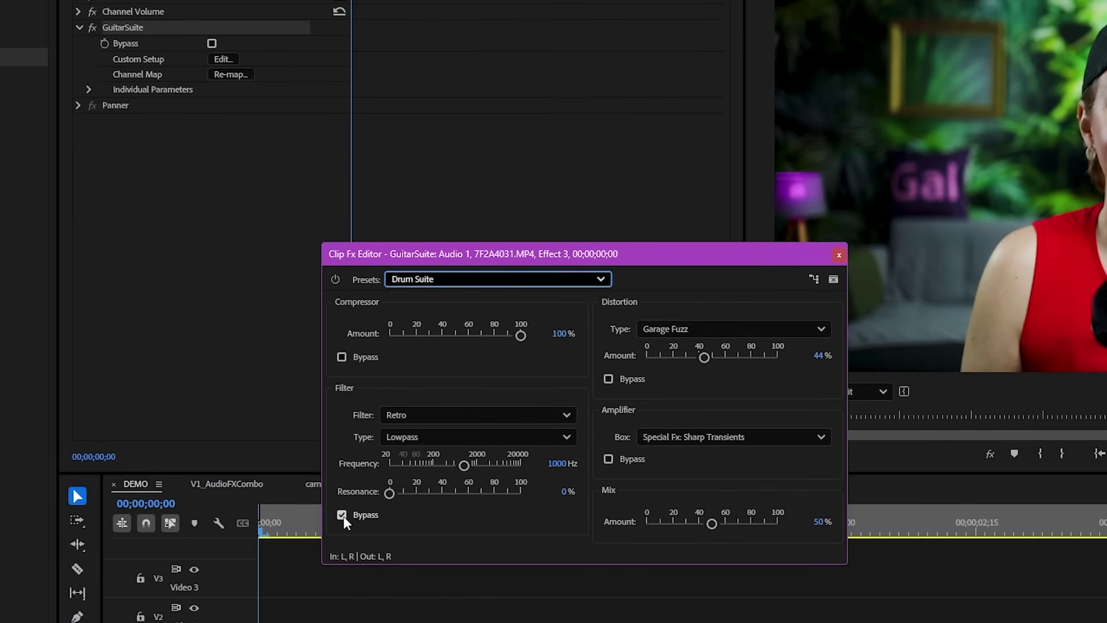
left_click_drag(464, 465, 499, 465)
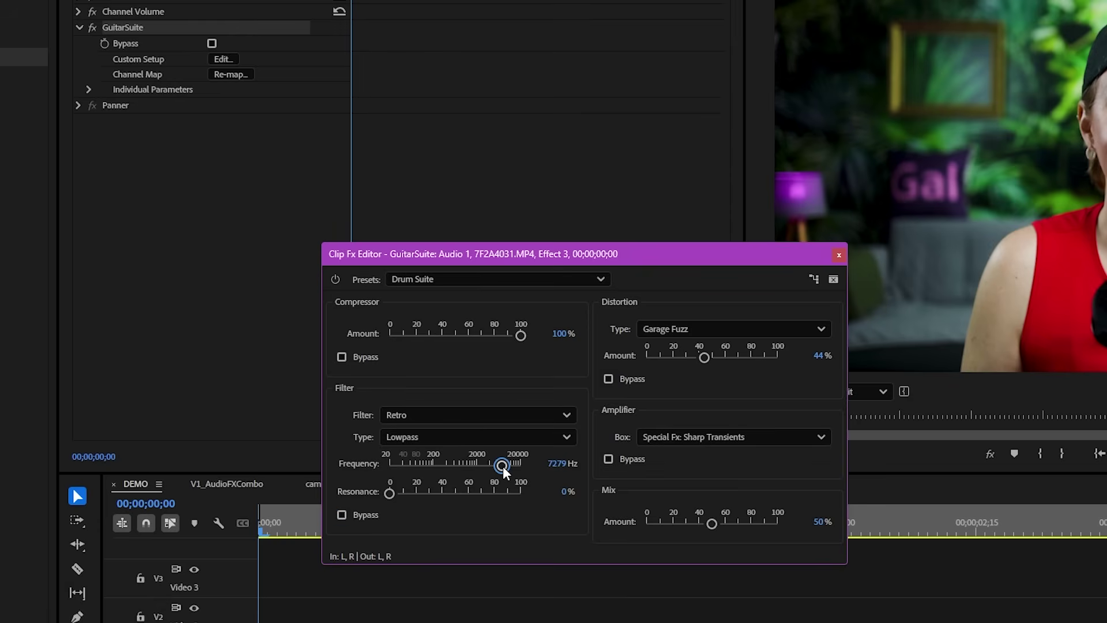
key("space")
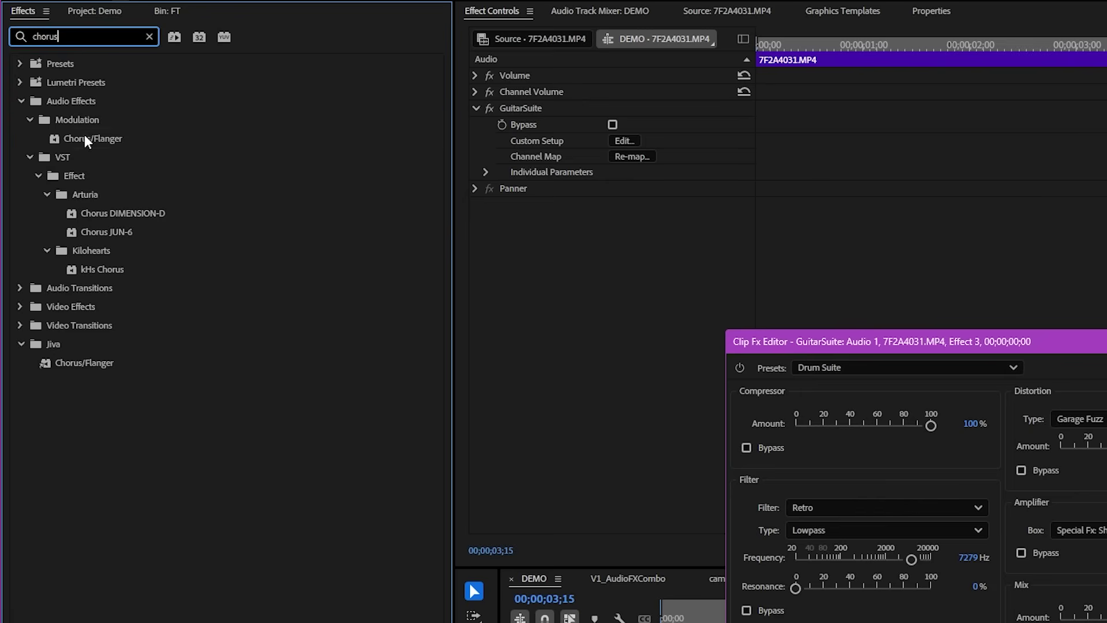
- Add Chorus/Flanger to the clip using the Heavy Chorus preset with intensity at 77%
left_click_drag(84, 136, 130, 149)
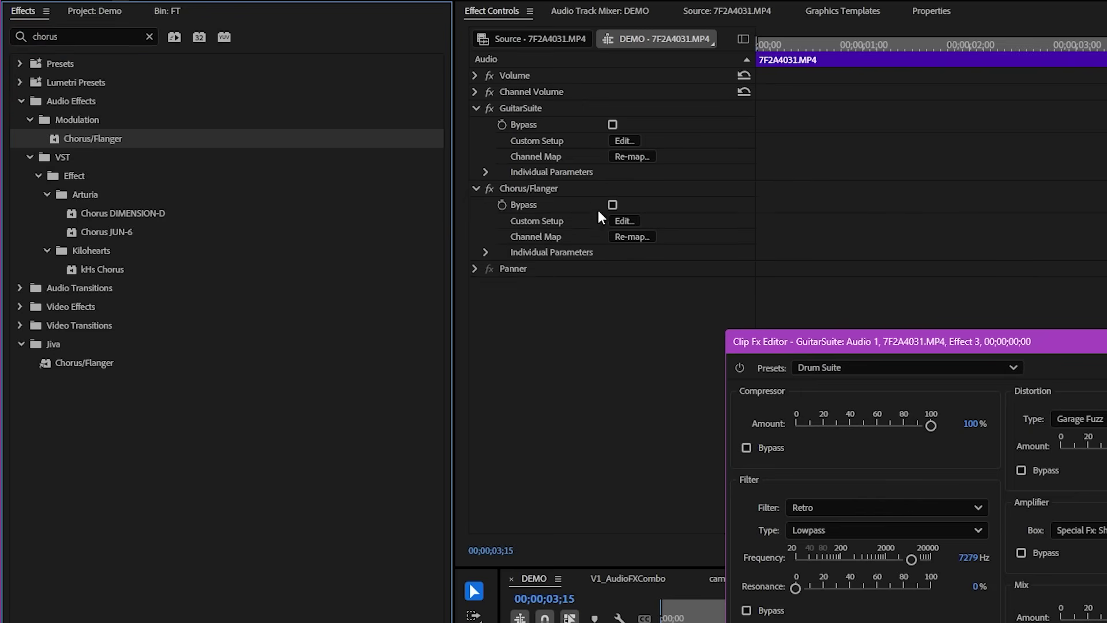
left_click(625, 220)
left_click(444, 230)
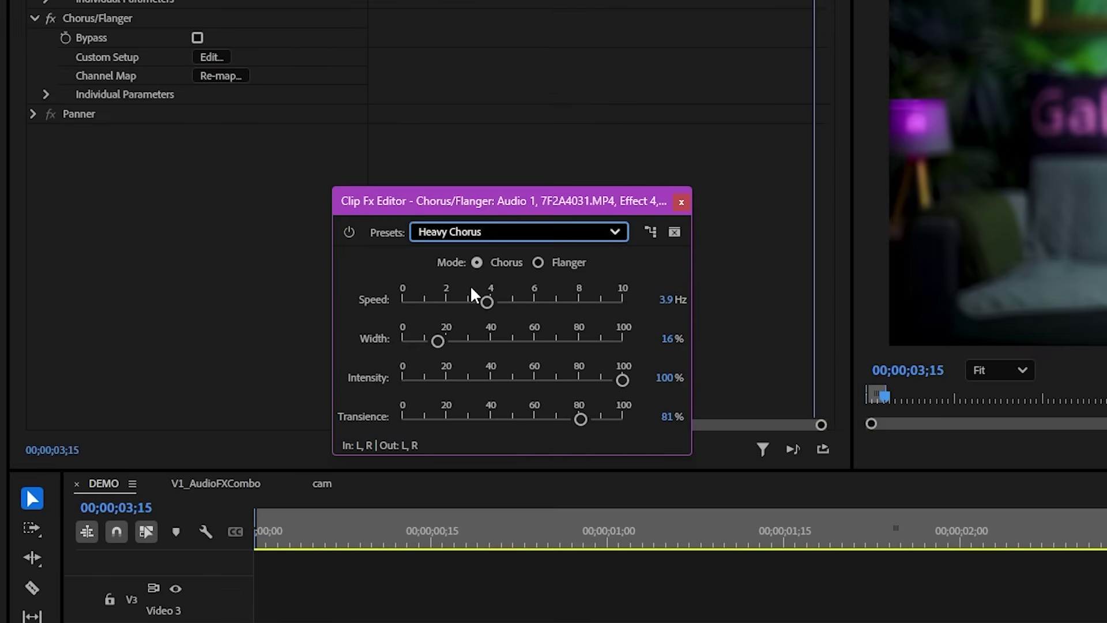
left_click_drag(584, 379, 572, 378)
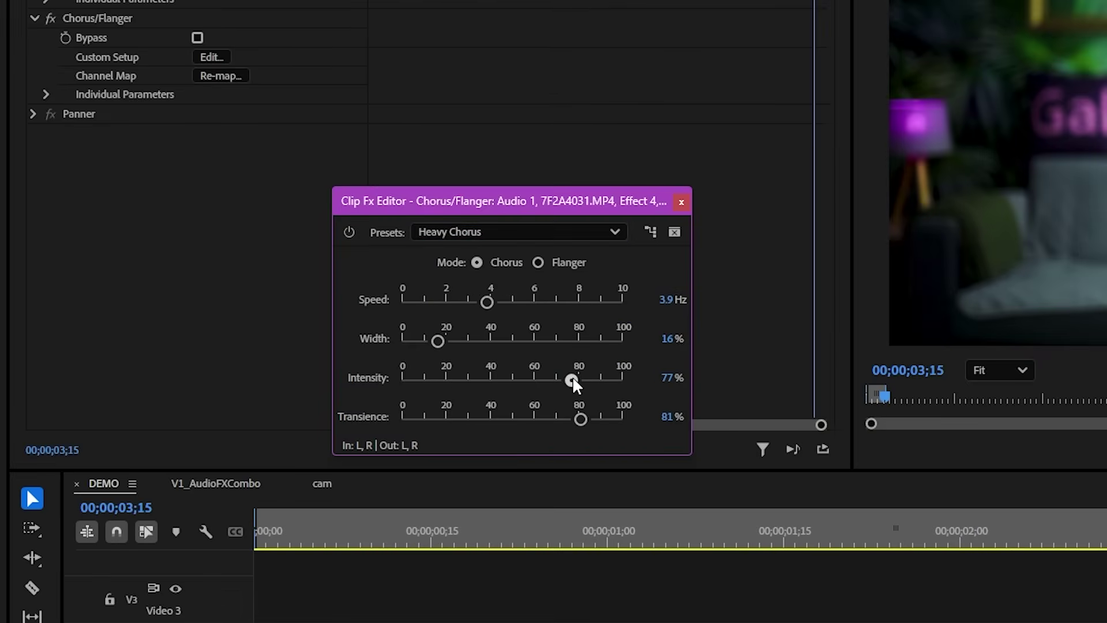